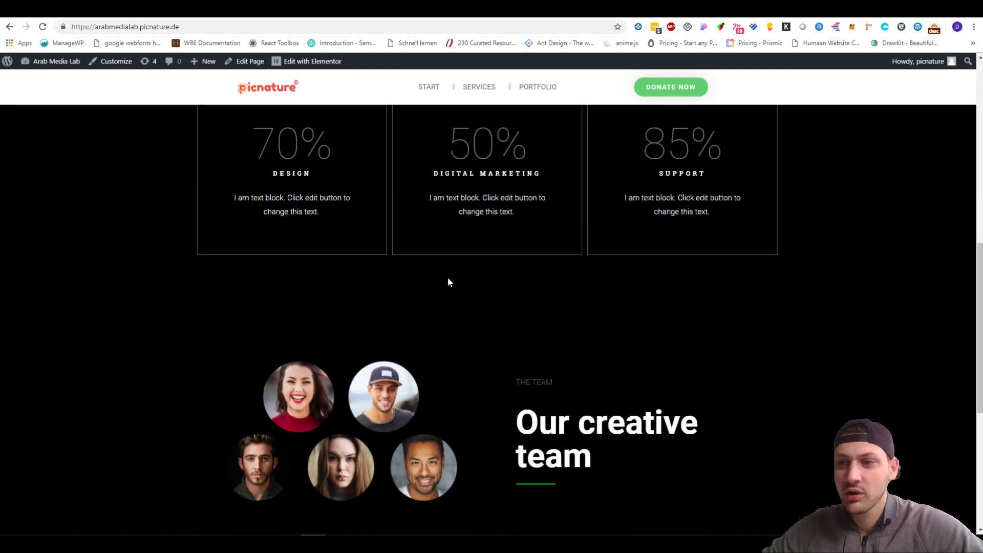
Review the website's homepage from the hero through the Creative charts, creative team and About the company sections.
{"action": "scroll", "coordinate": [449, 281], "scroll_direction": "down", "scroll_amount": 5}
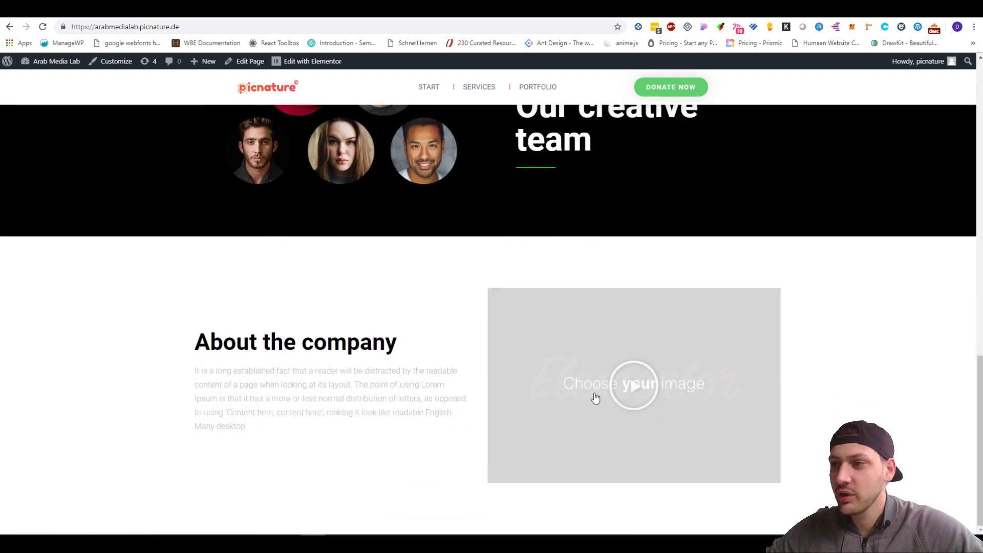
{"action": "scroll", "coordinate": [478, 362], "scroll_direction": "up", "scroll_amount": 15}
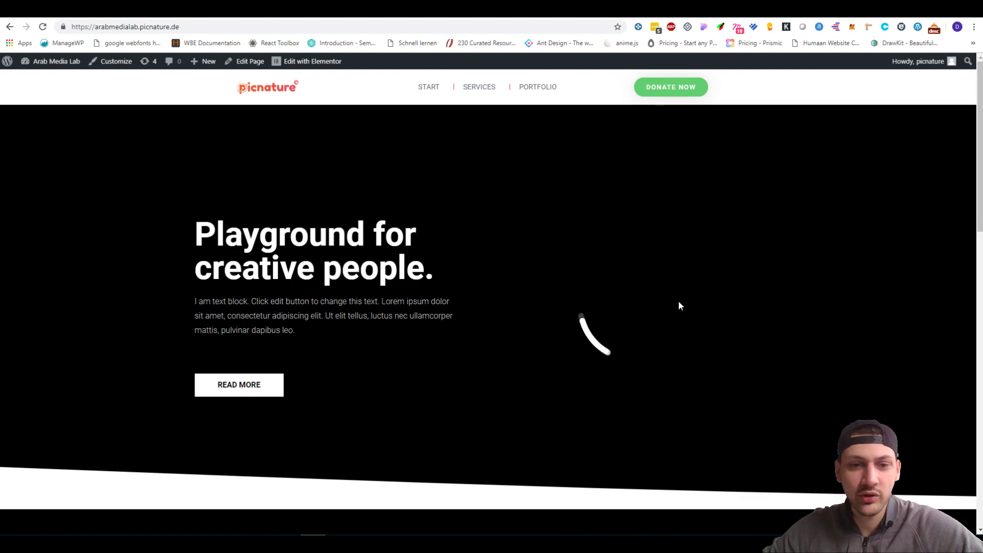
{"action": "scroll", "coordinate": [515, 312], "scroll_direction": "down", "scroll_amount": 3}
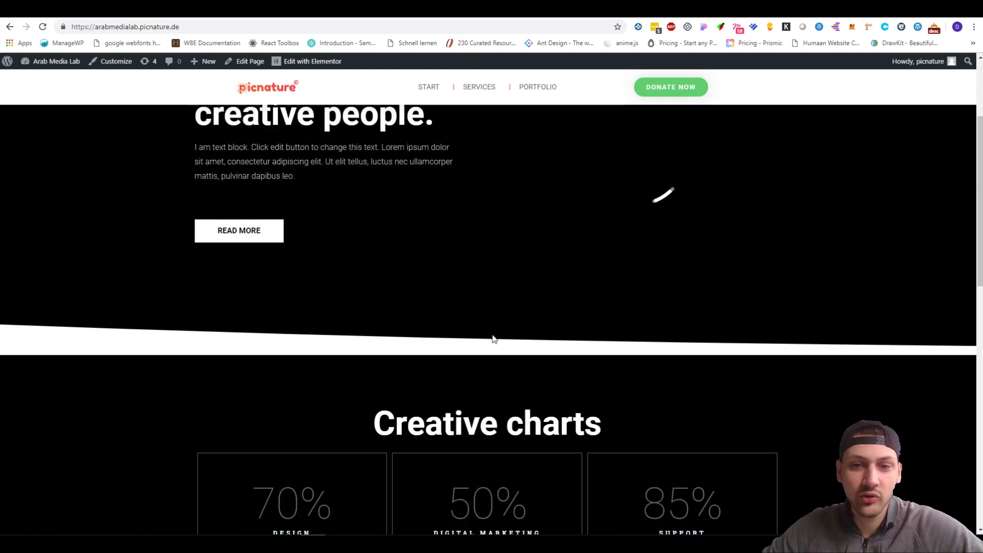
{"action": "scroll", "coordinate": [506, 346], "scroll_direction": "down", "scroll_amount": 1}
{"action": "scroll", "coordinate": [507, 338], "scroll_direction": "up", "scroll_amount": 4}
{"action": "scroll", "coordinate": [509, 336], "scroll_direction": "down", "scroll_amount": 4}
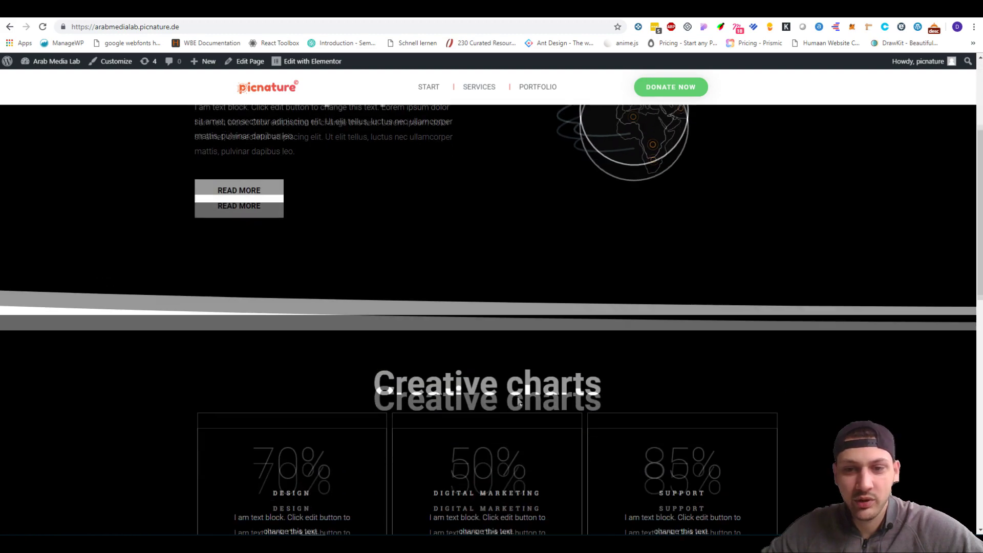
{"action": "scroll", "coordinate": [516, 331], "scroll_direction": "down", "scroll_amount": 3}
{"action": "left_click_drag", "start_coordinate": [374, 218], "coordinate": [602, 220]}
{"action": "left_click_drag", "start_coordinate": [527, 300], "coordinate": [447, 299]}
{"action": "scroll", "coordinate": [481, 323], "scroll_direction": "down", "scroll_amount": 3}
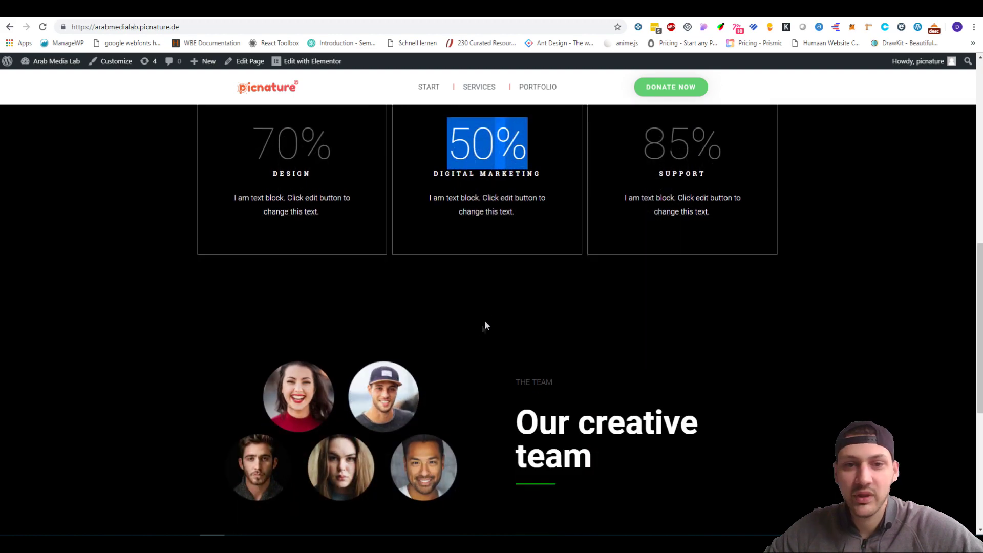
{"action": "scroll", "coordinate": [483, 306], "scroll_direction": "down", "scroll_amount": 3}
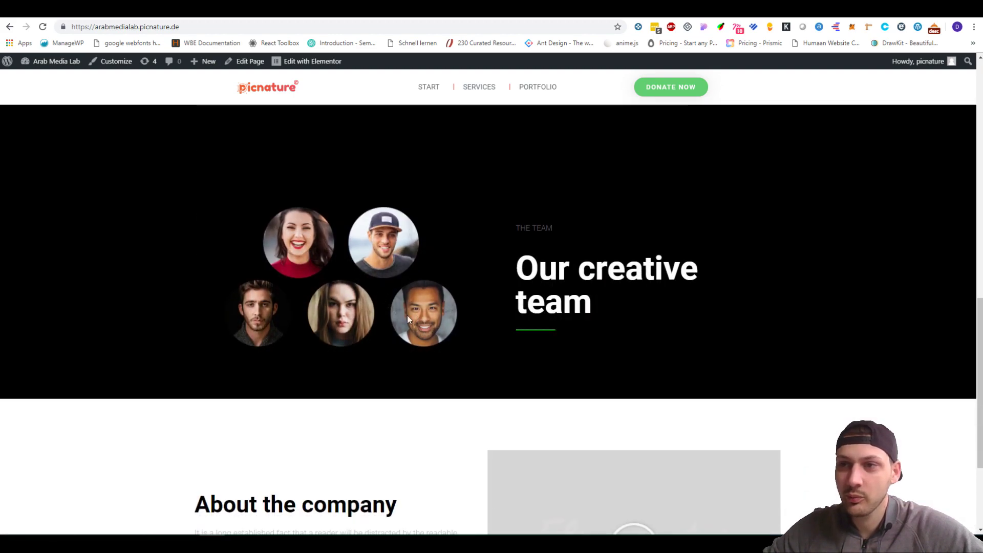
{"action": "left_click_drag", "start_coordinate": [539, 268], "coordinate": [643, 268]}
{"action": "scroll", "coordinate": [737, 290], "scroll_direction": "down", "scroll_amount": 3}
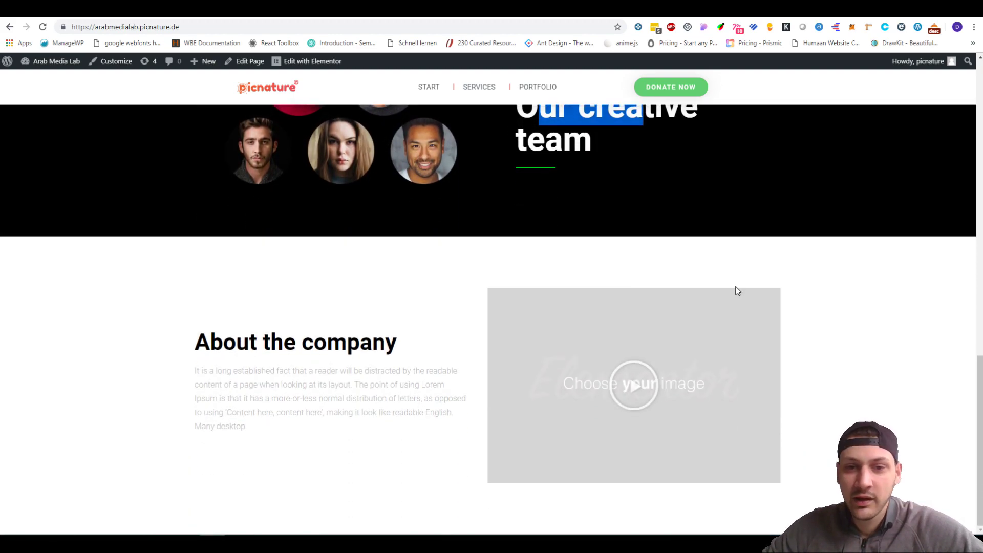
Preview the placeholder video in the About the company section, close it and return to the hero section.
{"action": "left_click", "coordinate": [628, 378]}
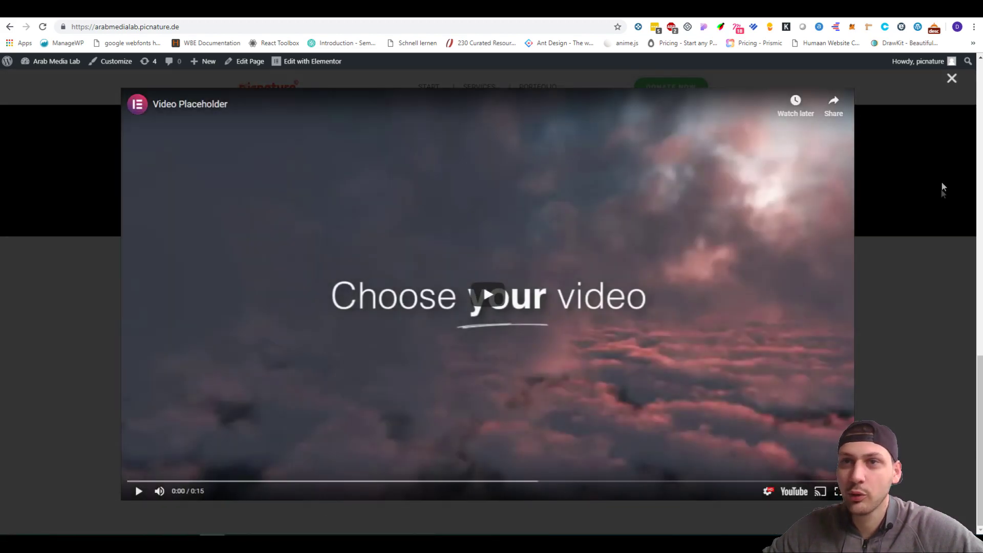
{"action": "left_click", "coordinate": [942, 185]}
{"action": "scroll", "coordinate": [410, 248], "scroll_direction": "up", "scroll_amount": 5}
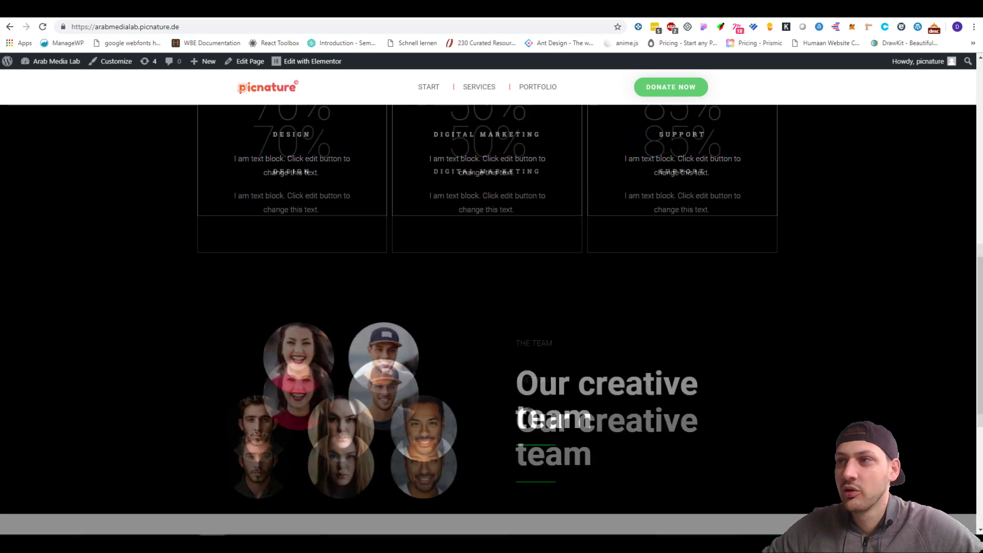
{"action": "scroll", "coordinate": [527, 409], "scroll_direction": "up", "scroll_amount": 5}
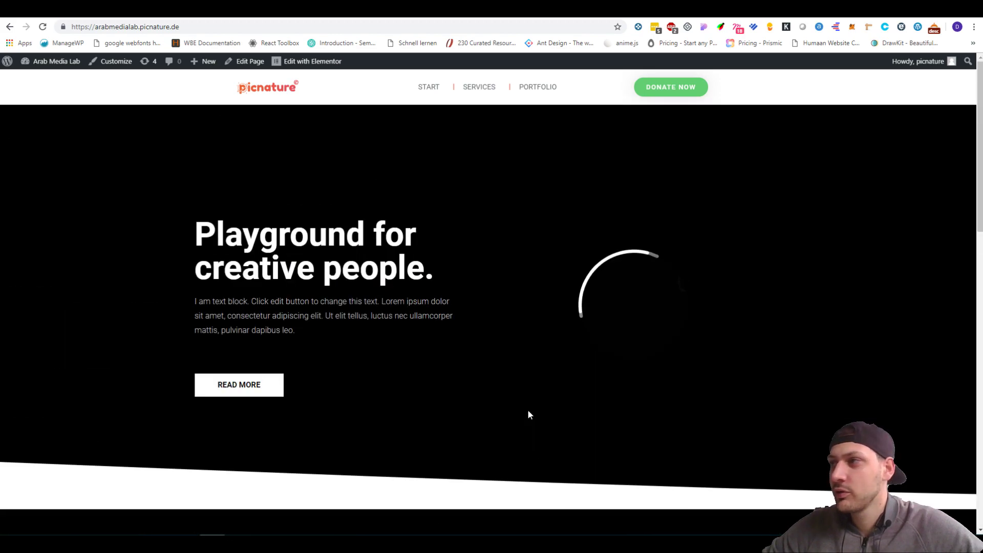
{"action": "left_click", "coordinate": [259, 30]}
{"action": "key", "text": "ctrl+Tab"}
{"action": "scroll", "coordinate": [353, 143], "scroll_direction": "up", "scroll_amount": 5}
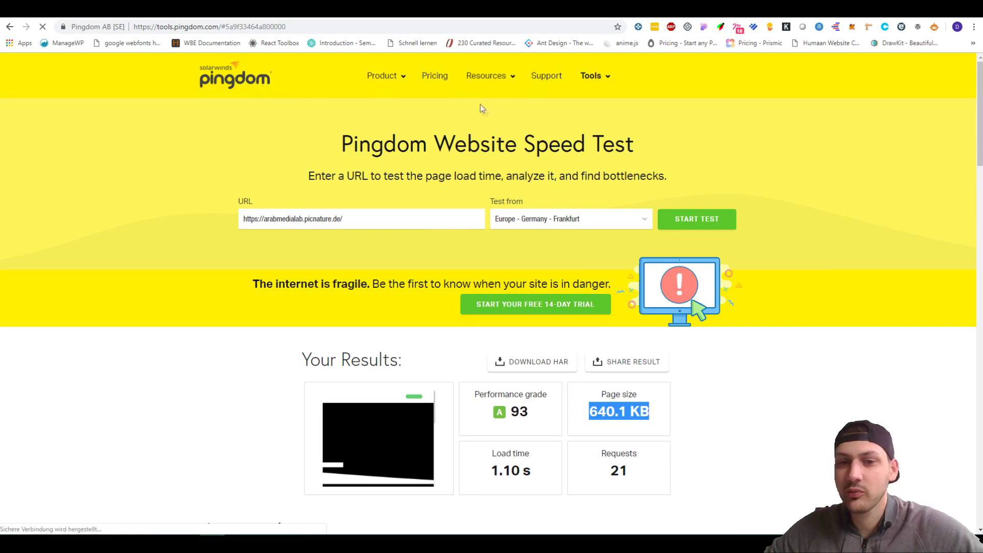
{"action": "key", "text": "ctrl+Tab"}
{"action": "key", "text": "ctrl+Tab"}
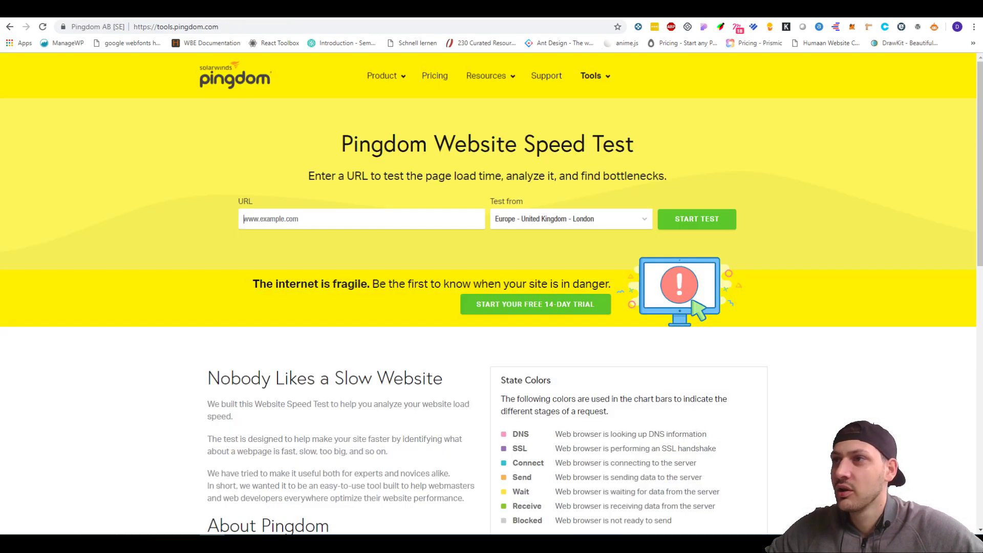
{"action": "key", "text": "ctrl+Tab"}
{"action": "left_click", "coordinate": [346, 220]}
{"action": "left_click", "coordinate": [297, 299]}
{"action": "left_click", "coordinate": [572, 220]}
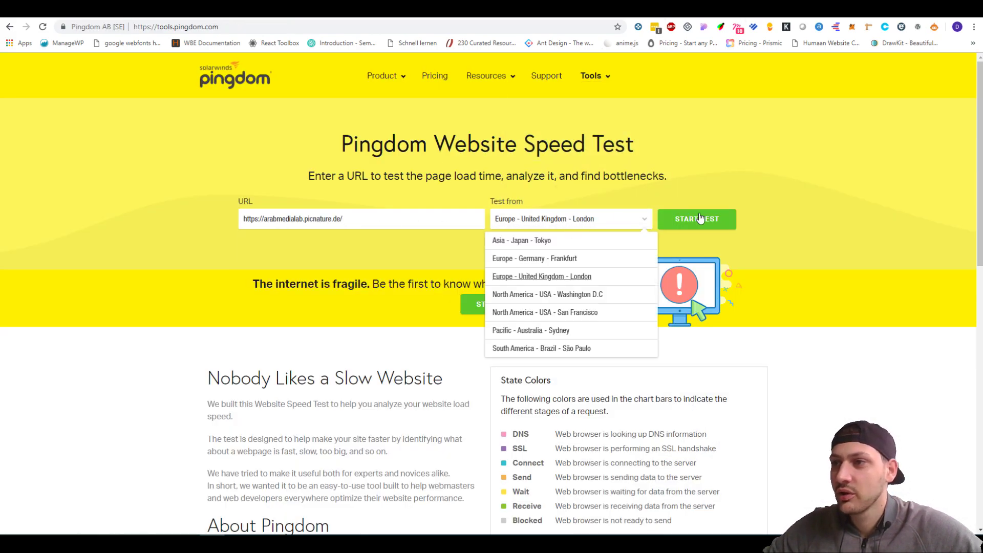
{"action": "left_click", "coordinate": [563, 258]}
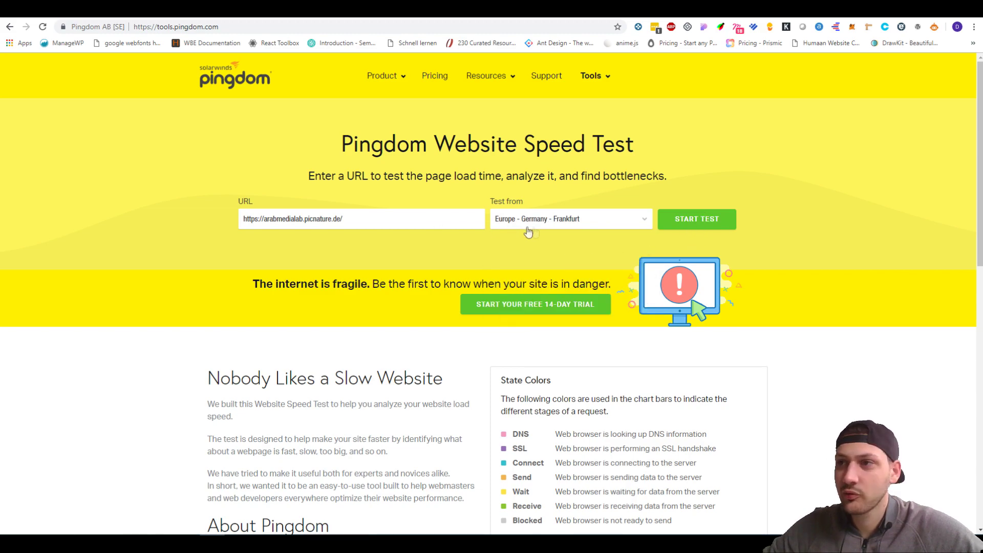
{"action": "left_click", "coordinate": [692, 221]}
{"action": "key", "text": "ctrl+shift+Tab"}
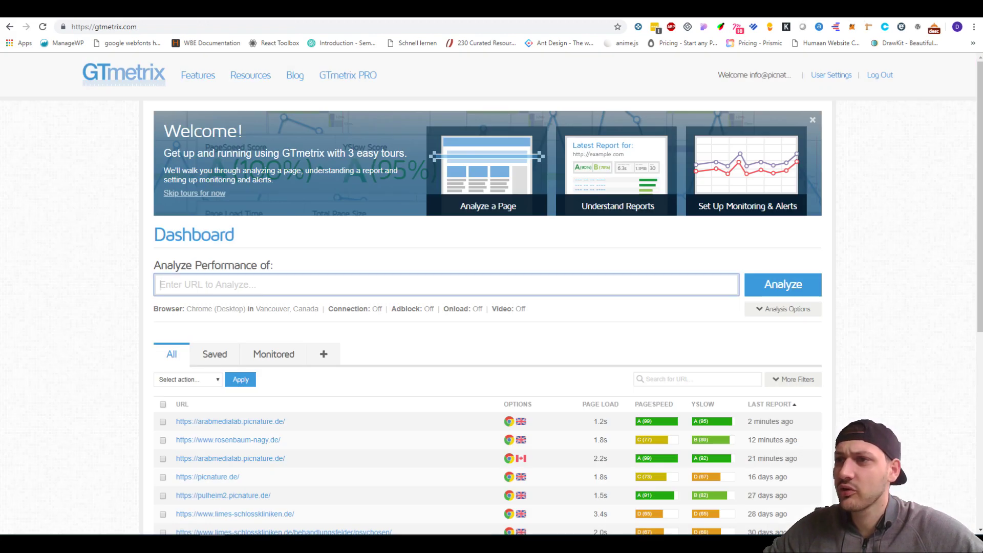
{"action": "left_click", "coordinate": [333, 279]}
{"action": "key", "text": "Down"}
{"action": "key", "text": "Return"}
{"action": "left_click", "coordinate": [780, 309]}
{"action": "left_click", "coordinate": [362, 328]}
{"action": "left_click", "coordinate": [384, 357]}
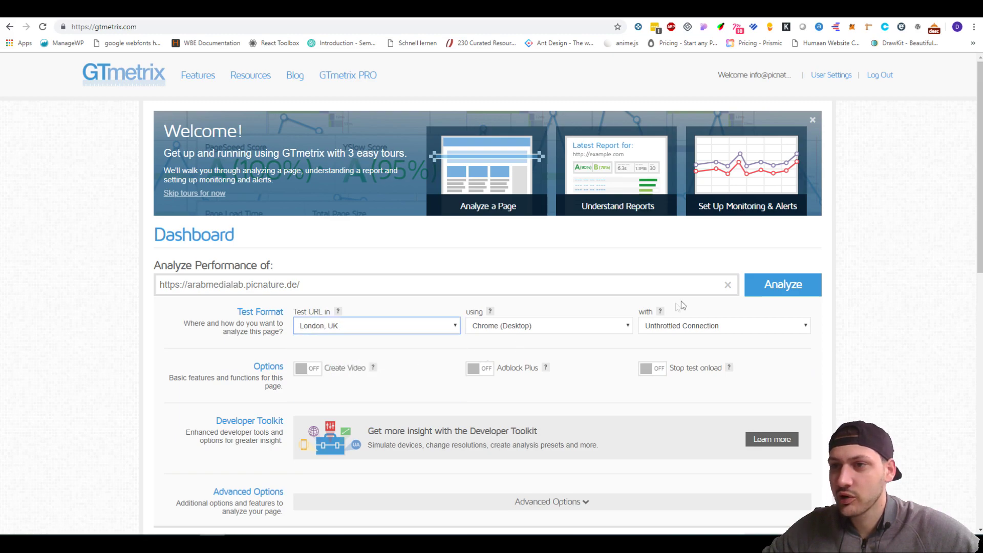
{"action": "left_click", "coordinate": [782, 285]}
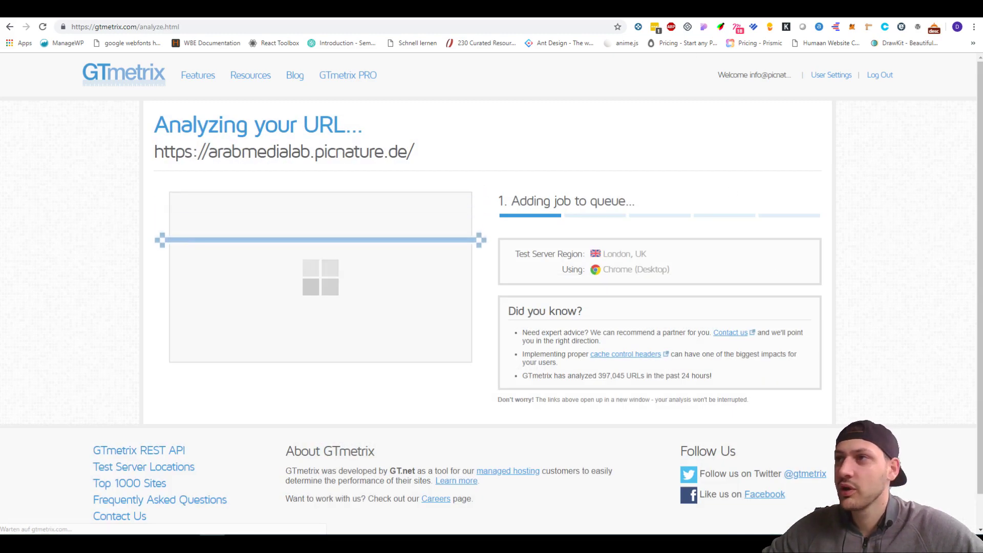
Return to Pingdom and examine the requests, load time, performance grade and page size in the test results.
{"action": "key", "text": "ctrl+Tab"}
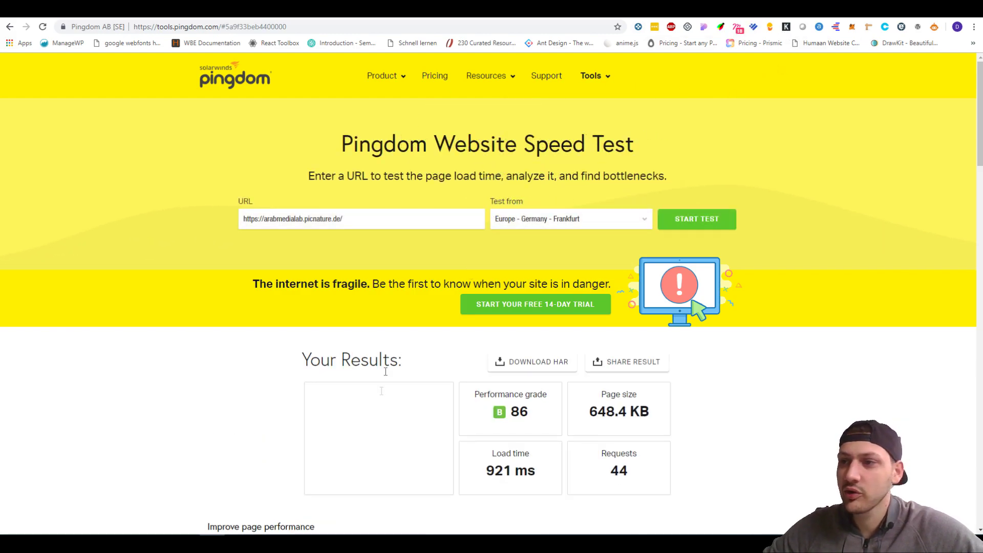
{"action": "scroll", "coordinate": [430, 164], "scroll_direction": "down", "scroll_amount": 2}
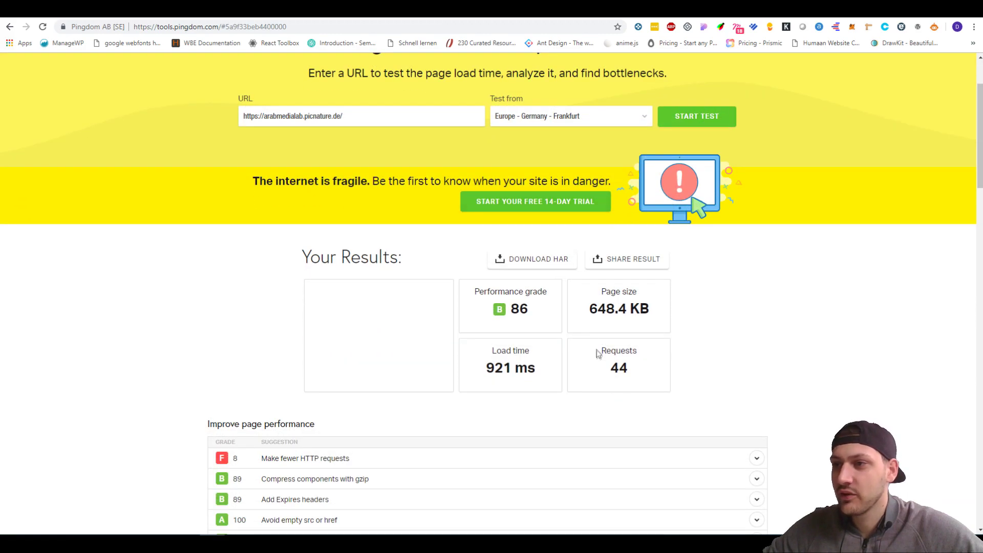
{"action": "double_click", "coordinate": [619, 368]}
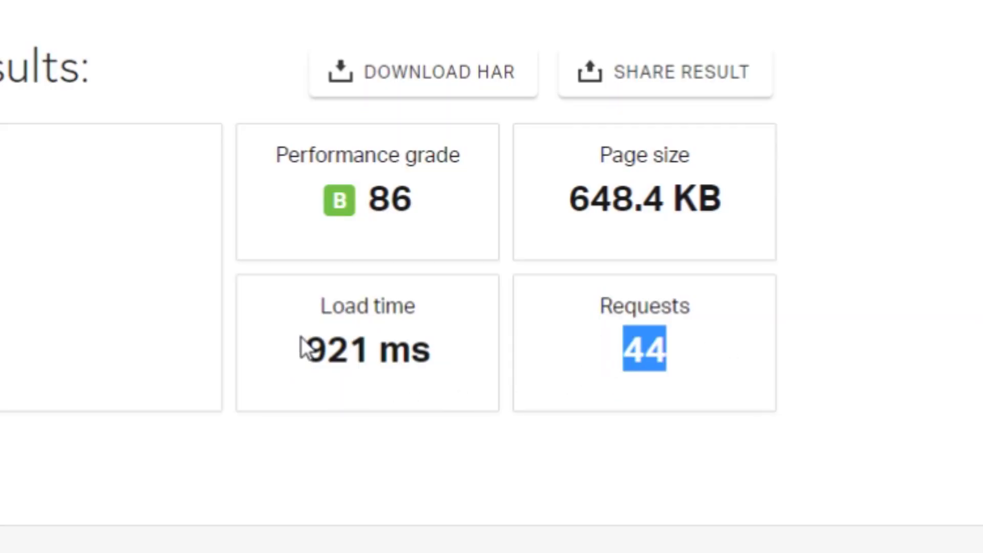
{"action": "left_click_drag", "start_coordinate": [303, 349], "coordinate": [456, 357]}
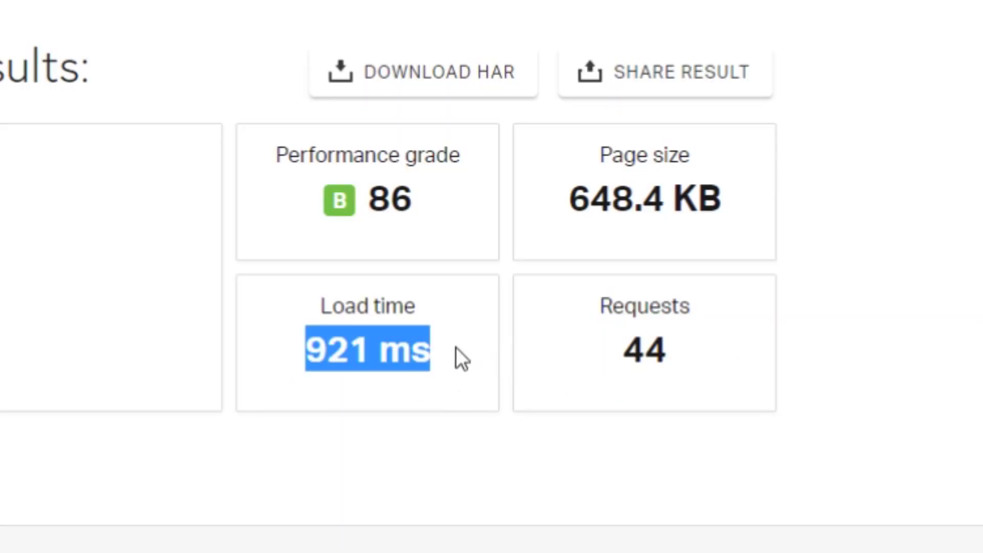
{"action": "double_click", "coordinate": [383, 210]}
{"action": "left_click_drag", "start_coordinate": [568, 205], "coordinate": [684, 205]}
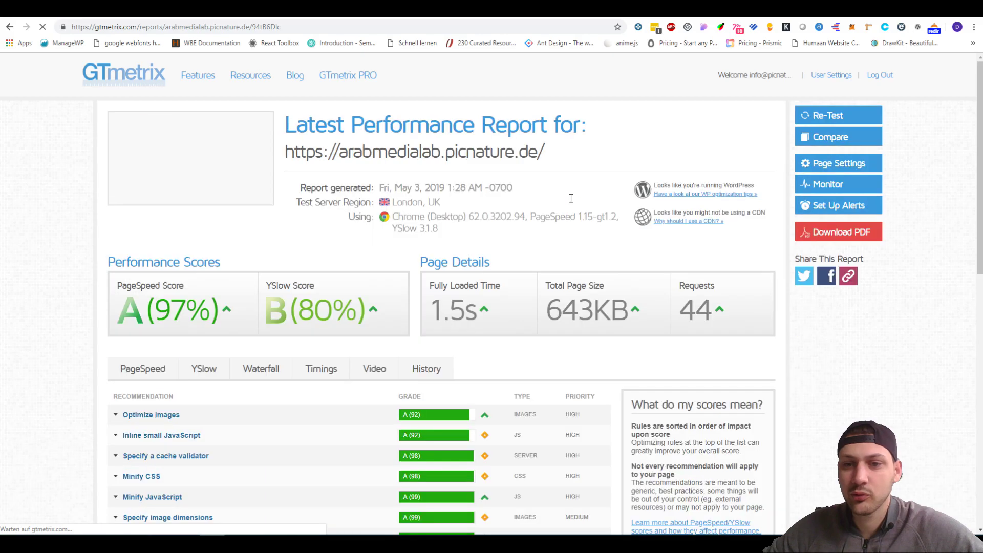
Examine the PageSpeed and YSlow scores, fully loaded time and total page size in the GTmetrix report.
{"action": "scroll", "coordinate": [548, 205], "scroll_direction": "down", "scroll_amount": 3}
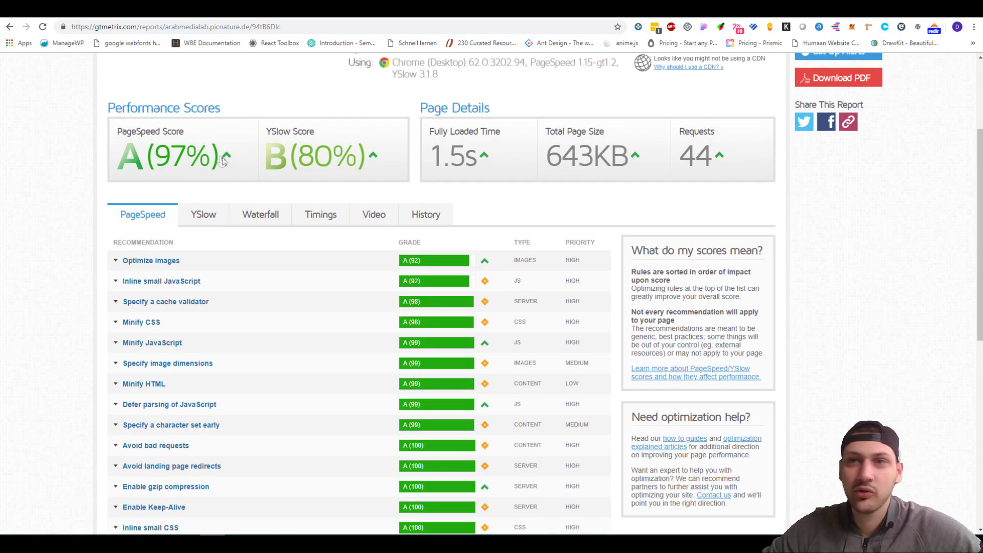
{"action": "left_click_drag", "start_coordinate": [148, 159], "coordinate": [222, 160]}
{"action": "left_click_drag", "start_coordinate": [292, 154], "coordinate": [366, 159]}
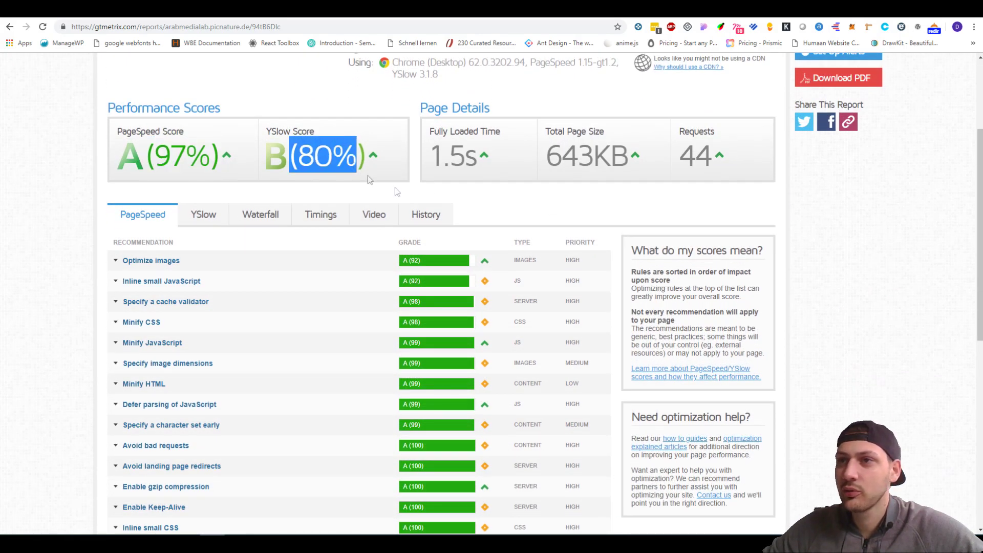
{"action": "scroll", "coordinate": [395, 187], "scroll_direction": "up", "scroll_amount": 1}
{"action": "left_click_drag", "start_coordinate": [429, 205], "coordinate": [483, 217]}
{"action": "left_click_drag", "start_coordinate": [546, 205], "coordinate": [607, 209]}
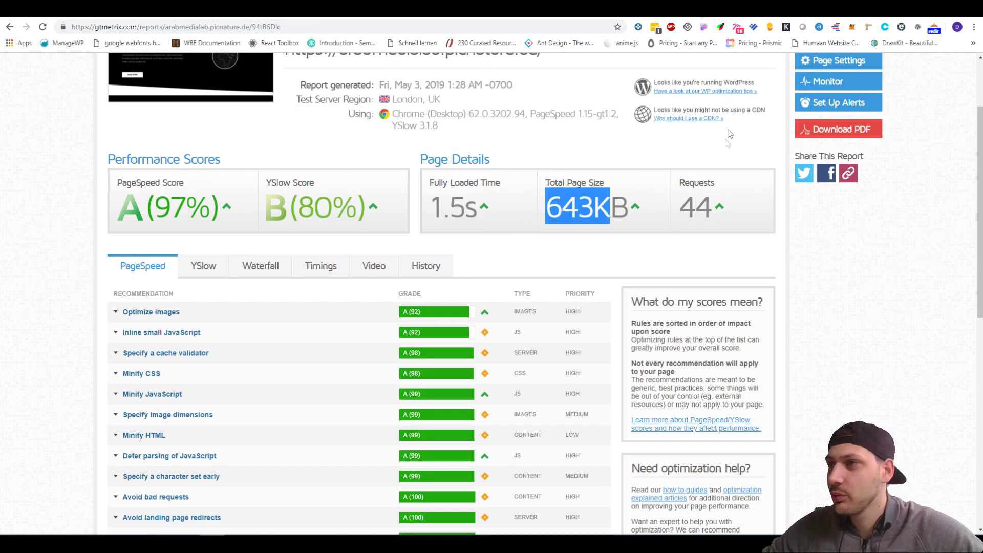
Compare the number of requests between the Pingdom and GTmetrix reports and look over the GTmetrix recommendations.
{"action": "left_click", "coordinate": [713, 18]}
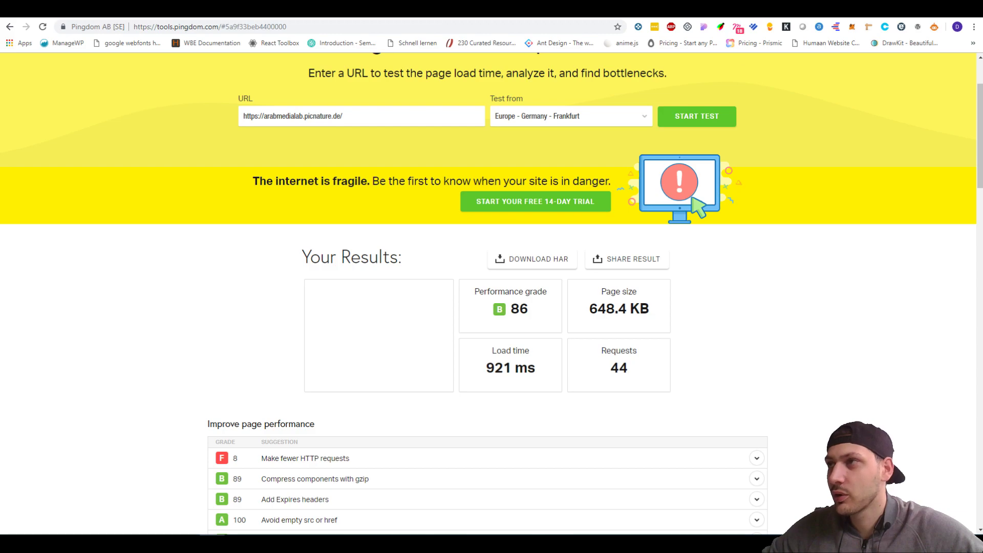
{"action": "left_click", "coordinate": [677, 15]}
{"action": "left_click_drag", "start_coordinate": [690, 202], "coordinate": [729, 213]}
{"action": "left_click", "coordinate": [713, 18]}
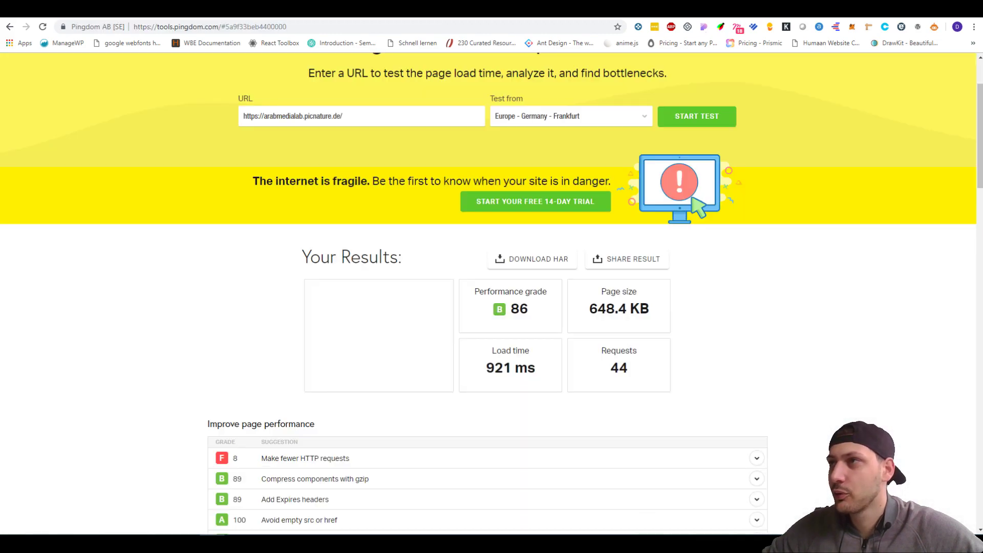
{"action": "left_click_drag", "start_coordinate": [602, 363], "coordinate": [642, 378]}
{"action": "left_click", "coordinate": [677, 15]}
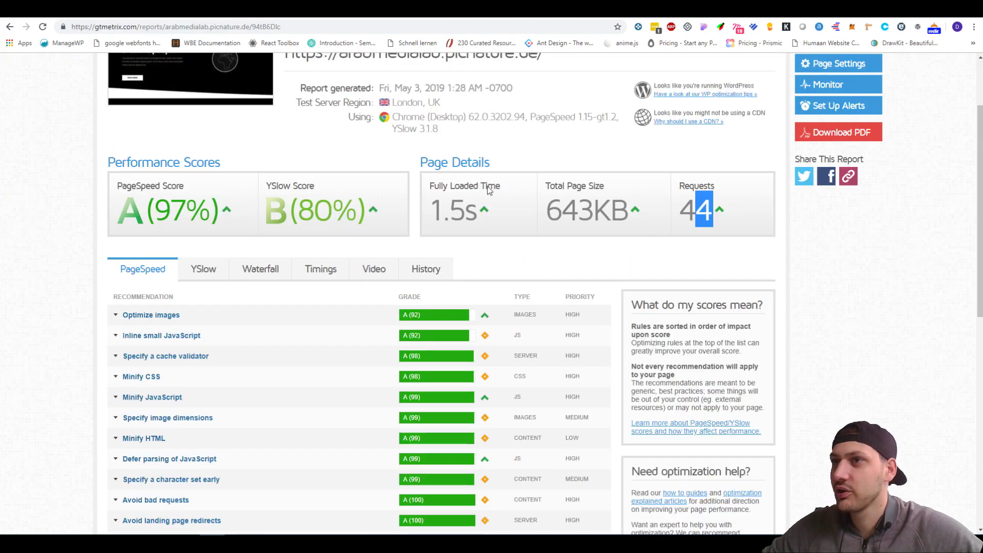
{"action": "scroll", "coordinate": [540, 186], "scroll_direction": "up", "scroll_amount": 2}
{"action": "scroll", "coordinate": [544, 184], "scroll_direction": "down", "scroll_amount": 7}
{"action": "scroll", "coordinate": [544, 189], "scroll_direction": "up", "scroll_amount": 7}
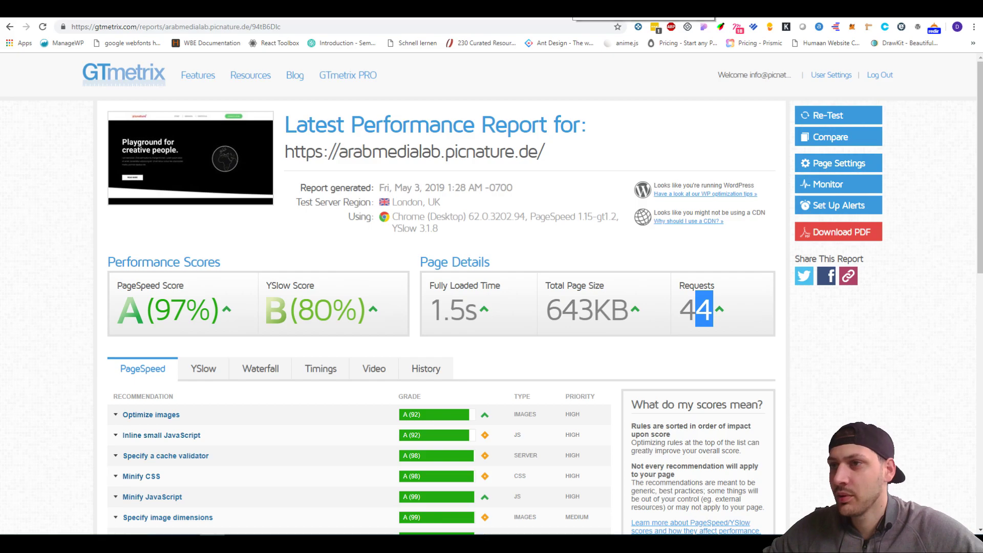
Return to the website and open the list of installed plugins in the WordPress admin area.
{"action": "key", "text": "ctrl+Tab"}
{"action": "mouse_move", "coordinate": [8, 63]}
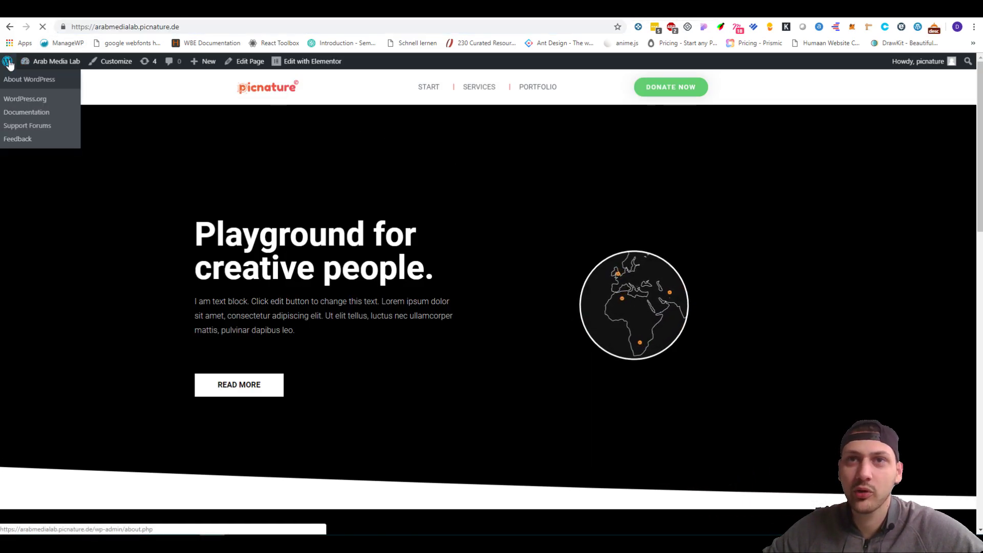
{"action": "left_click", "coordinate": [34, 79]}
{"action": "mouse_move", "coordinate": [51, 258]}
{"action": "left_click", "coordinate": [113, 261]}
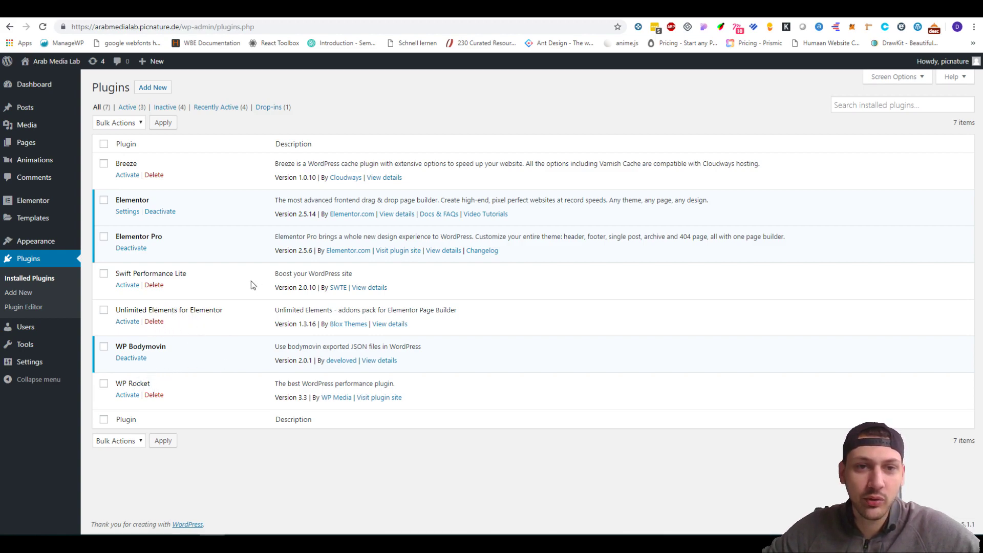
Activate the Breeze plugin and open its settings page.
{"action": "left_click", "coordinate": [159, 212]}
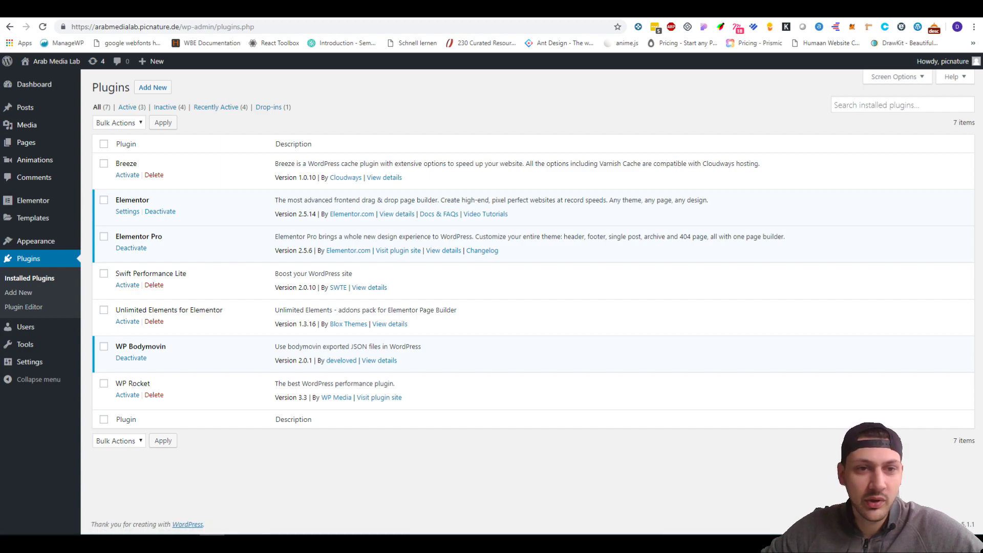
{"action": "left_click", "coordinate": [127, 175]}
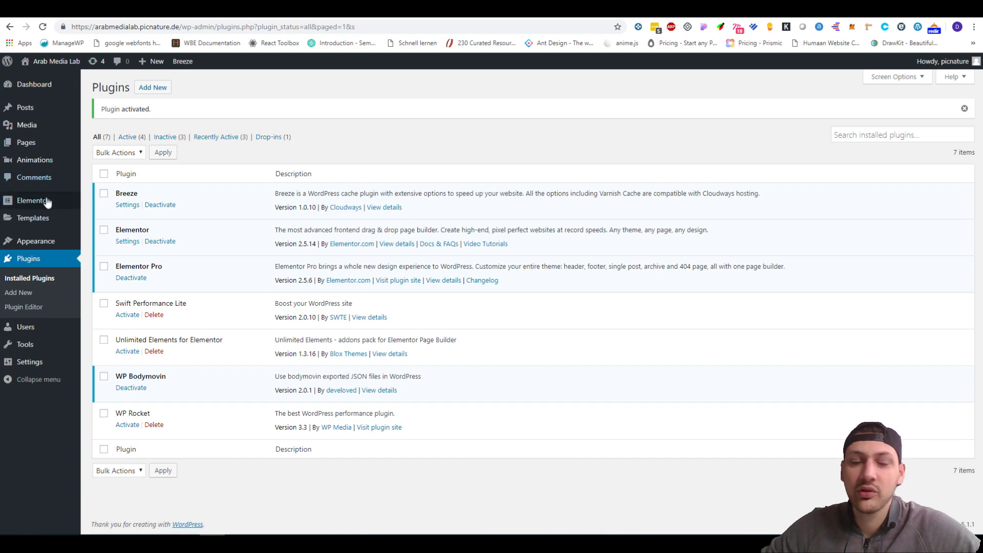
{"action": "mouse_move", "coordinate": [45, 362]}
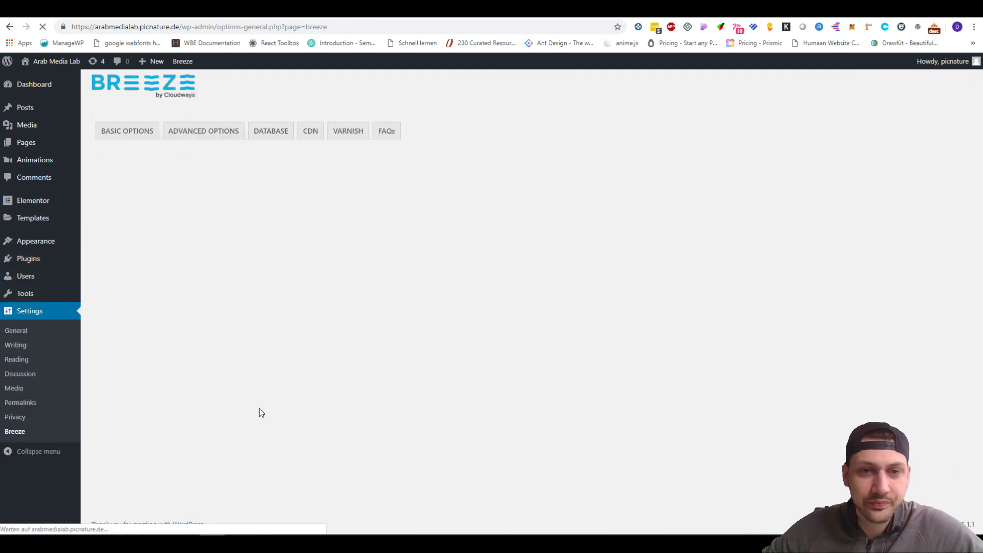
Review Breeze's basic caching and minification options, advanced file grouping, database cleanup, CDN, Varnish and FAQ sections.
{"action": "left_click", "coordinate": [239, 219]}
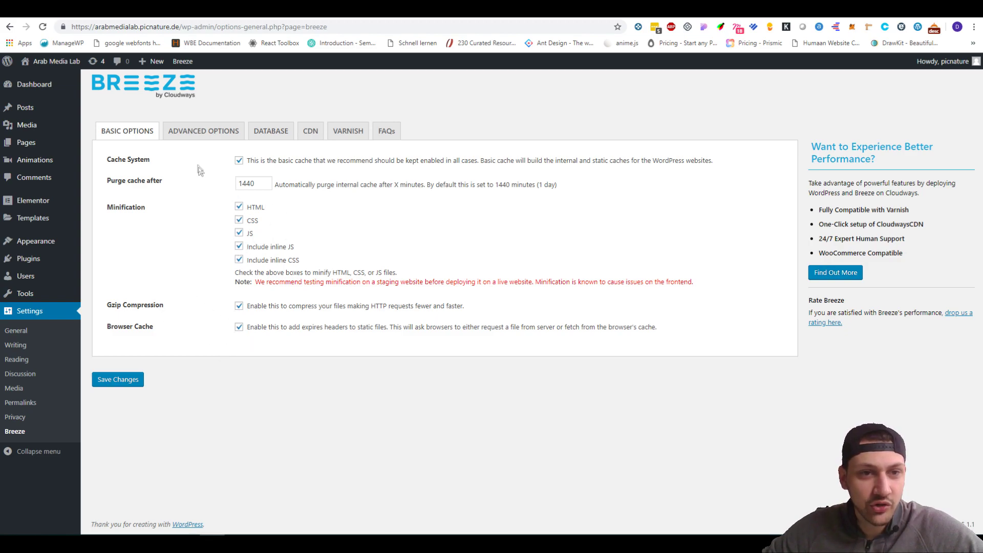
{"action": "left_click", "coordinate": [203, 132]}
{"action": "scroll", "coordinate": [320, 202], "scroll_direction": "down", "scroll_amount": 3}
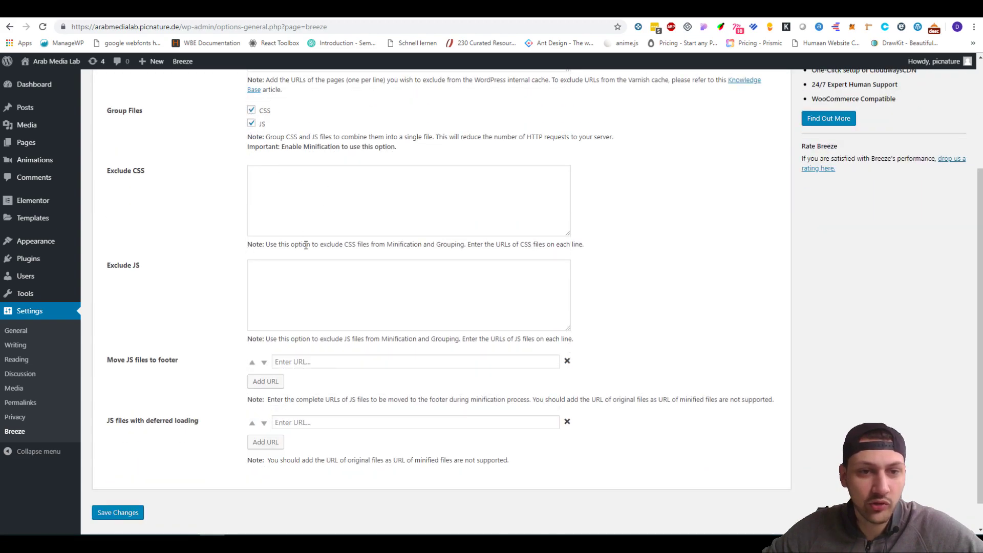
{"action": "scroll", "coordinate": [306, 246], "scroll_direction": "up", "scroll_amount": 3}
{"action": "left_click", "coordinate": [269, 135]}
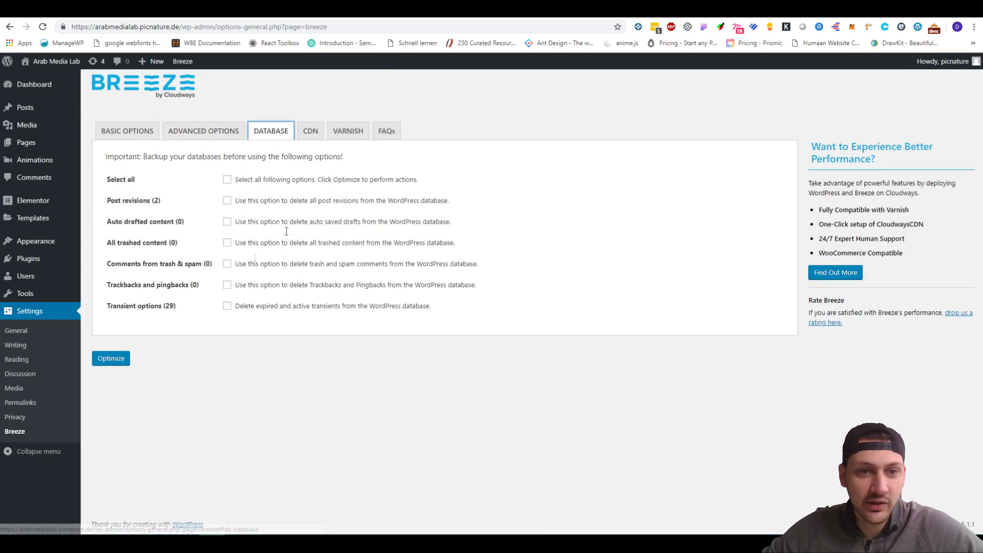
{"action": "left_click", "coordinate": [311, 143]}
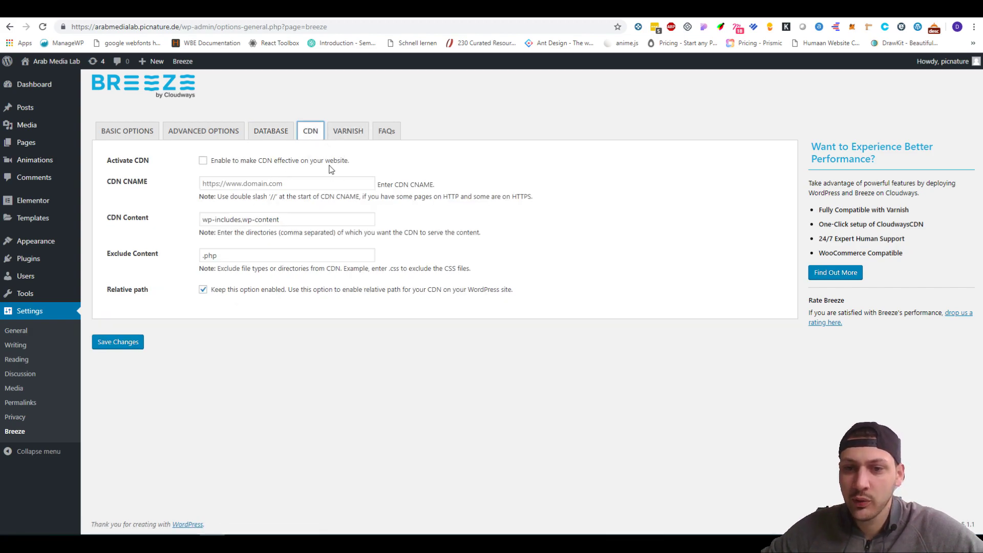
{"action": "left_click", "coordinate": [349, 142]}
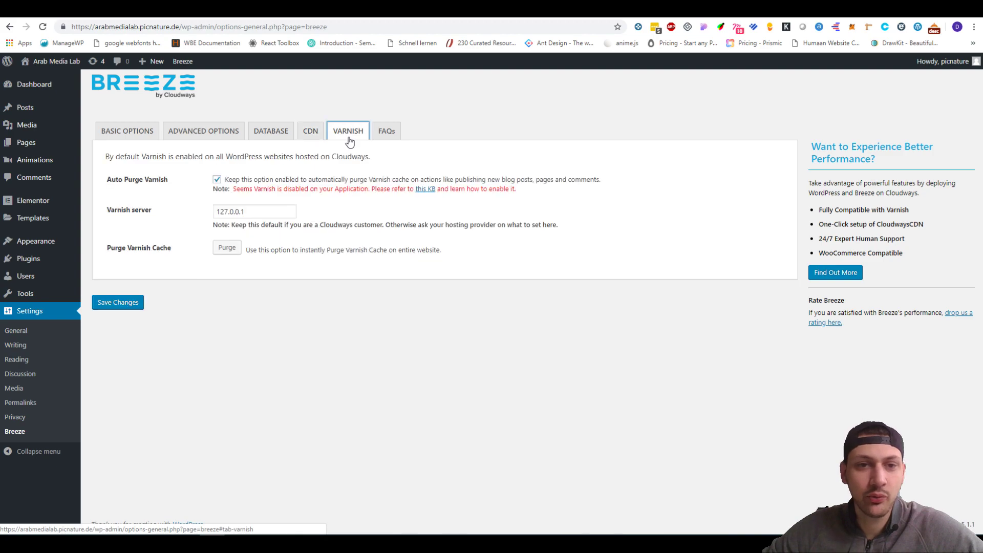
{"action": "left_click_drag", "start_coordinate": [265, 207], "coordinate": [181, 211]}
{"action": "left_click", "coordinate": [387, 132]}
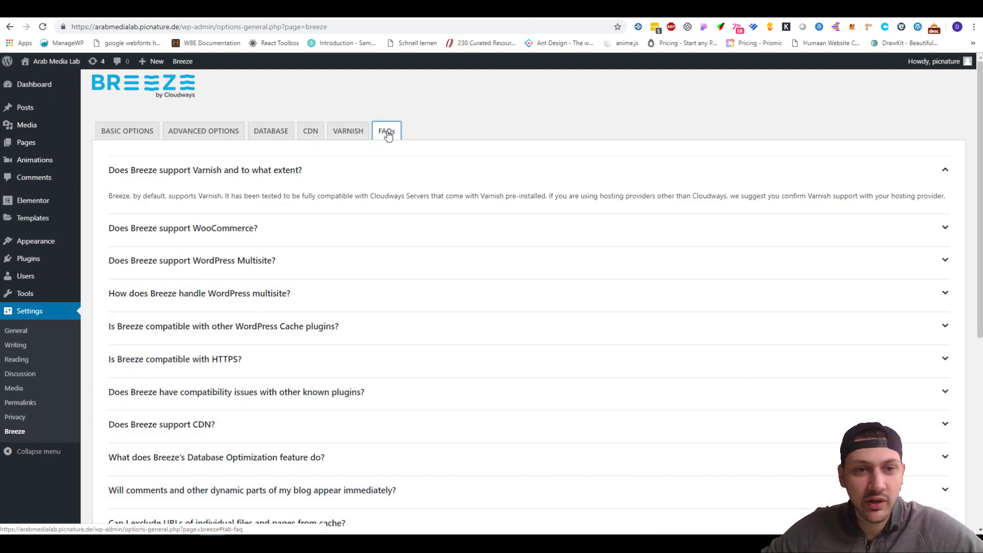
Return to Breeze's basic options, save the configuration and purge all cache.
{"action": "left_click", "coordinate": [127, 139]}
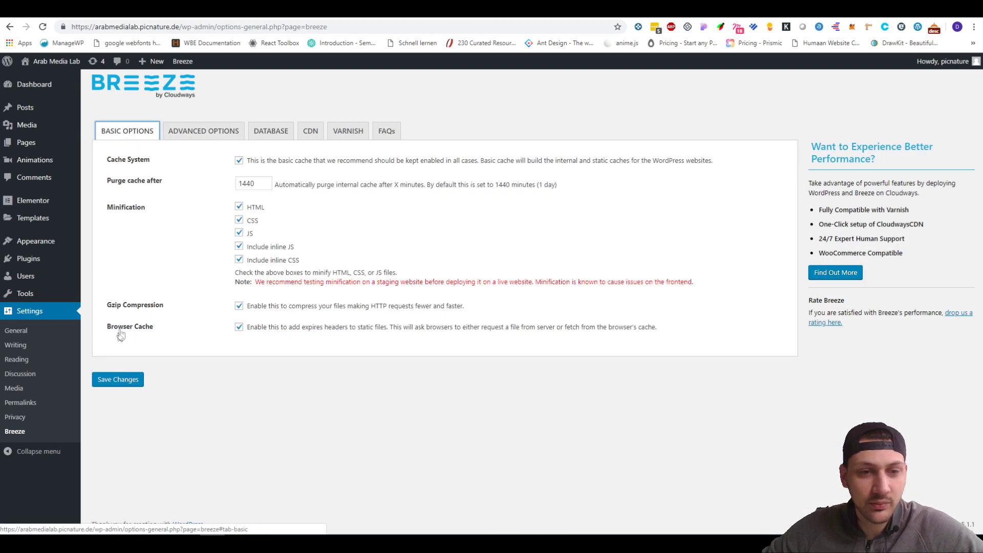
{"action": "left_click", "coordinate": [117, 381]}
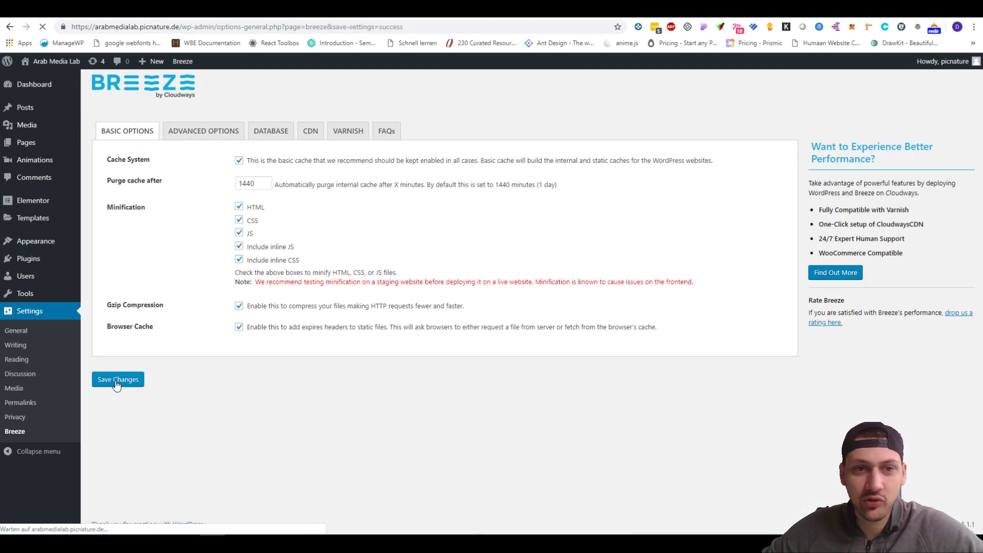
{"action": "mouse_move", "coordinate": [183, 61]}
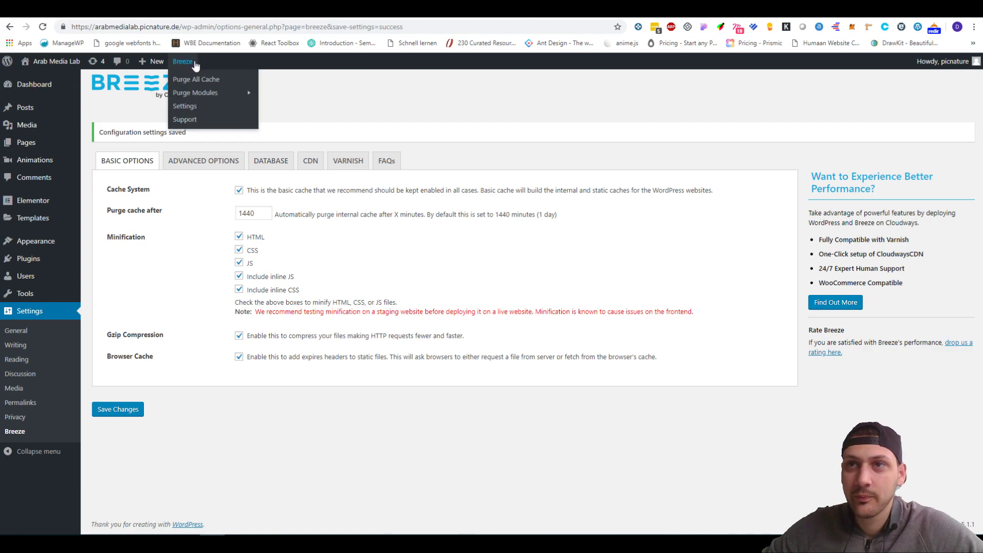
{"action": "left_click", "coordinate": [225, 82]}
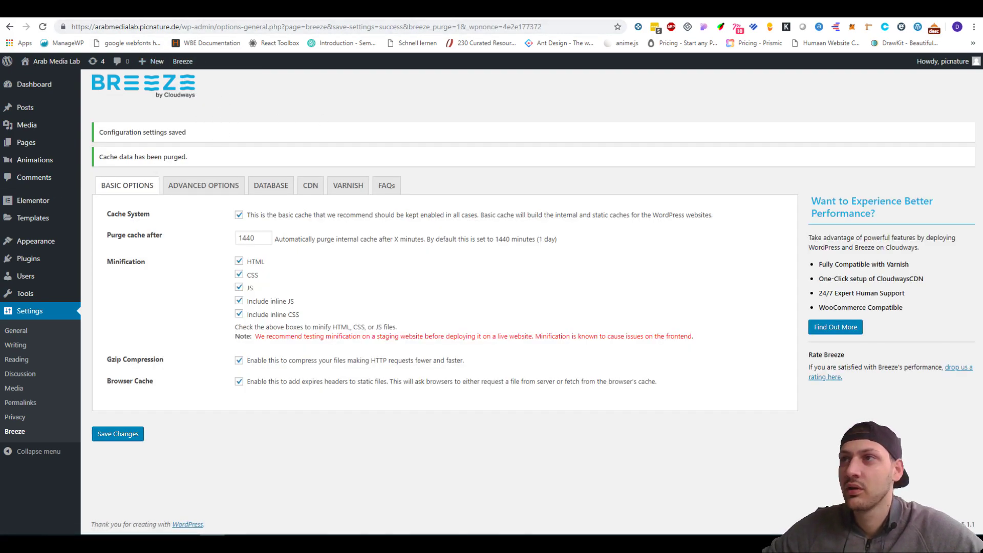
Rerun the speed test of the site in Pingdom from Europe - Germany - Frankfurt and retest it in GTmetrix.
{"action": "key", "text": "ctrl+Tab"}
{"action": "triple_click", "coordinate": [385, 114]}
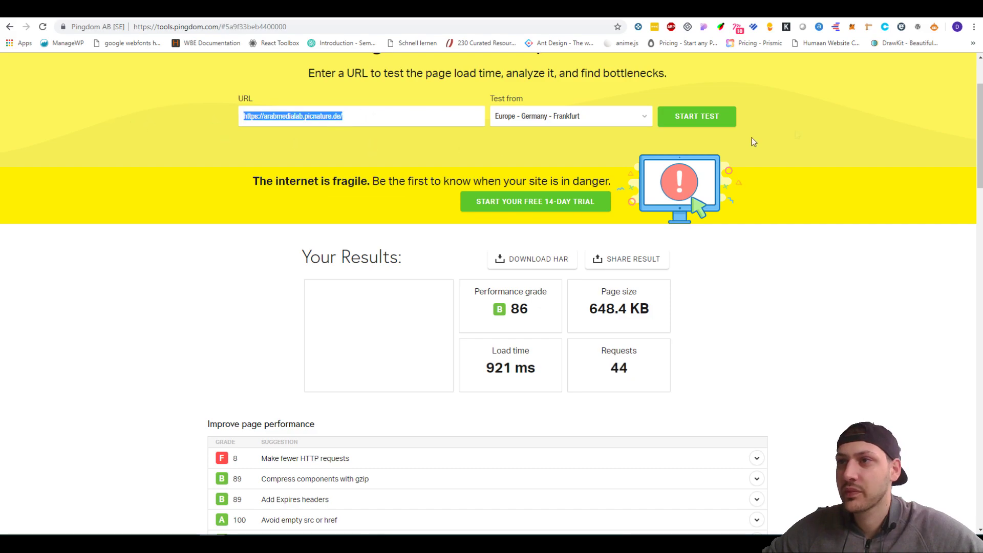
{"action": "left_click", "coordinate": [679, 117]}
{"action": "key", "text": "ctrl+Tab"}
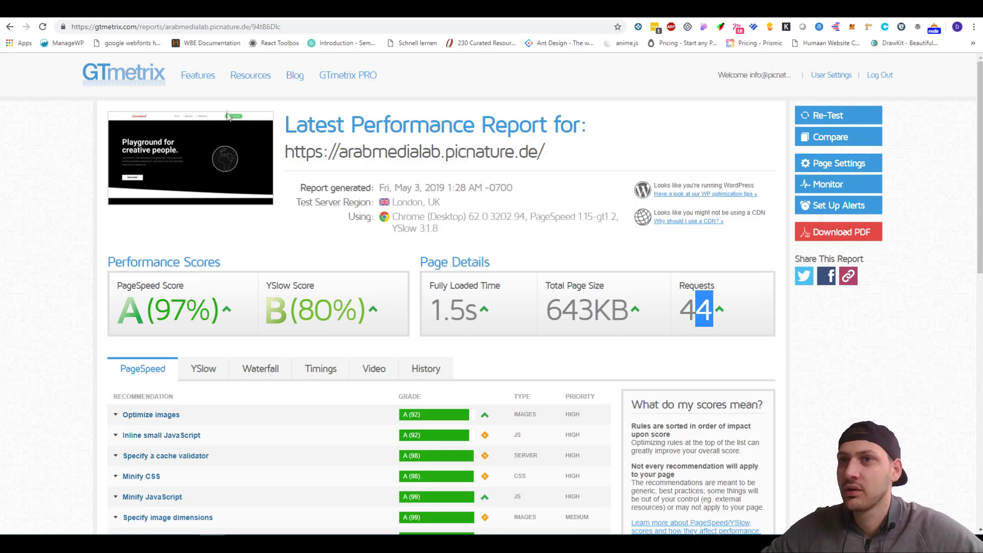
{"action": "left_click", "coordinate": [838, 115]}
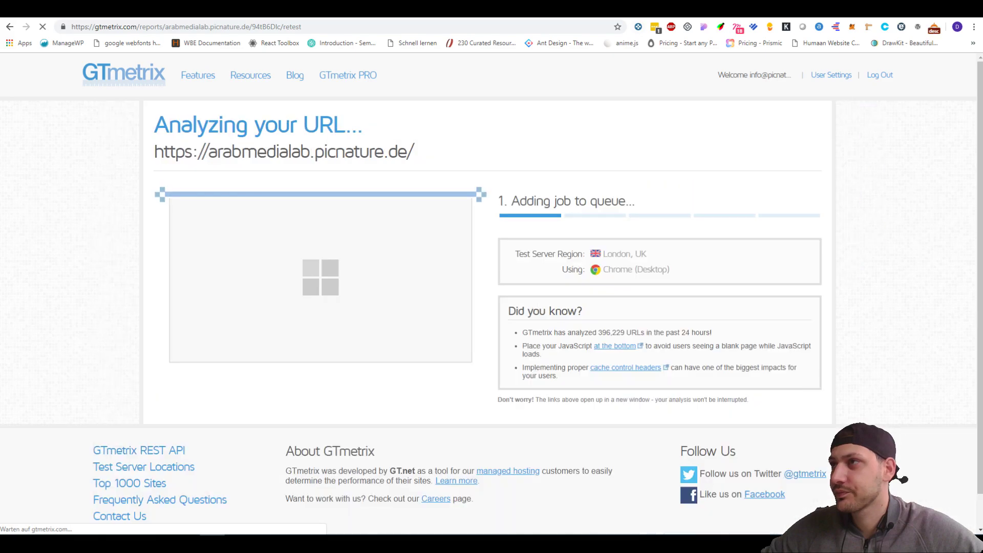
Return to Pingdom and examine the requests, load time, page size and performance grade measured with Breeze active.
{"action": "key", "text": "ctrl+shift+Tab"}
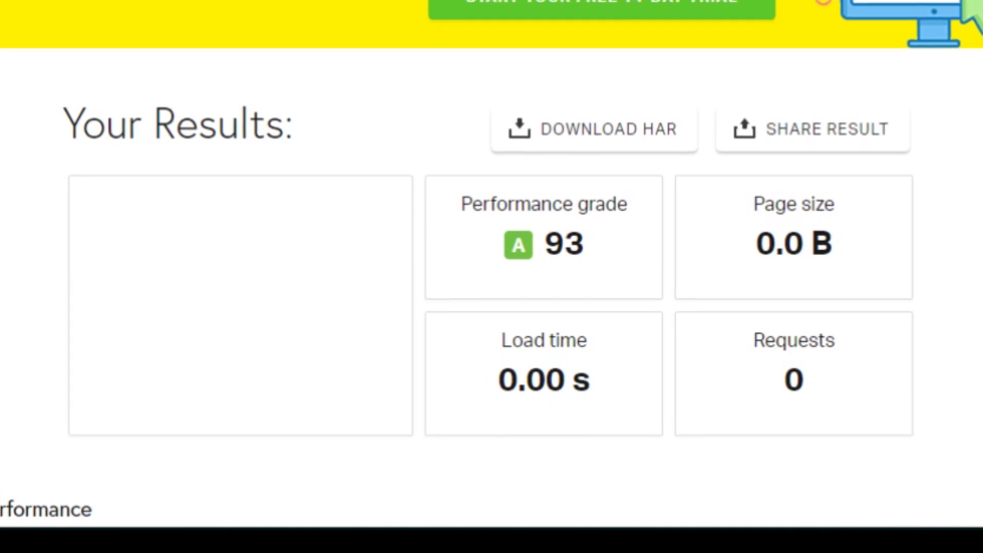
{"action": "left_click_drag", "start_coordinate": [762, 275], "coordinate": [818, 280]}
{"action": "left_click_drag", "start_coordinate": [464, 308], "coordinate": [588, 308]}
{"action": "left_click_drag", "start_coordinate": [699, 205], "coordinate": [782, 226]}
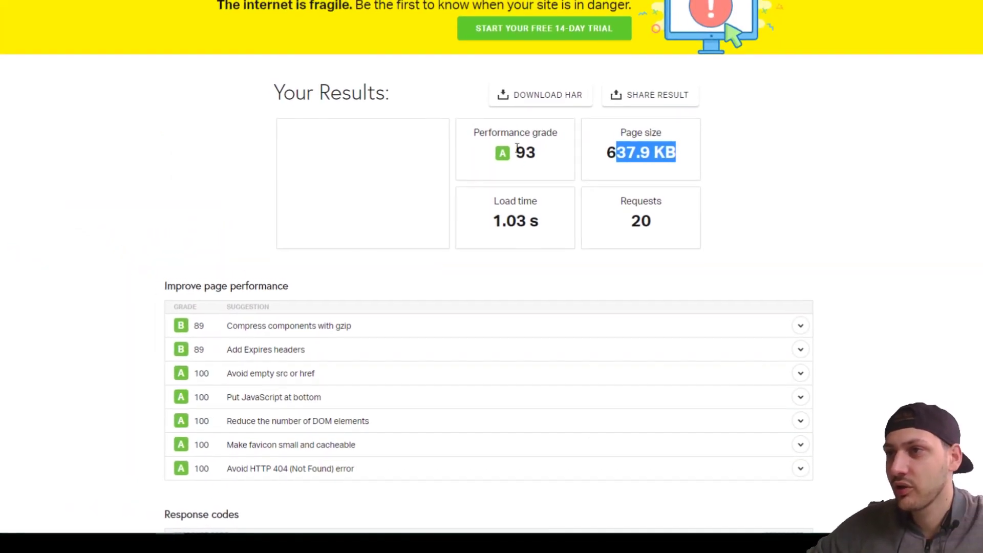
{"action": "left_click_drag", "start_coordinate": [519, 108], "coordinate": [543, 108]}
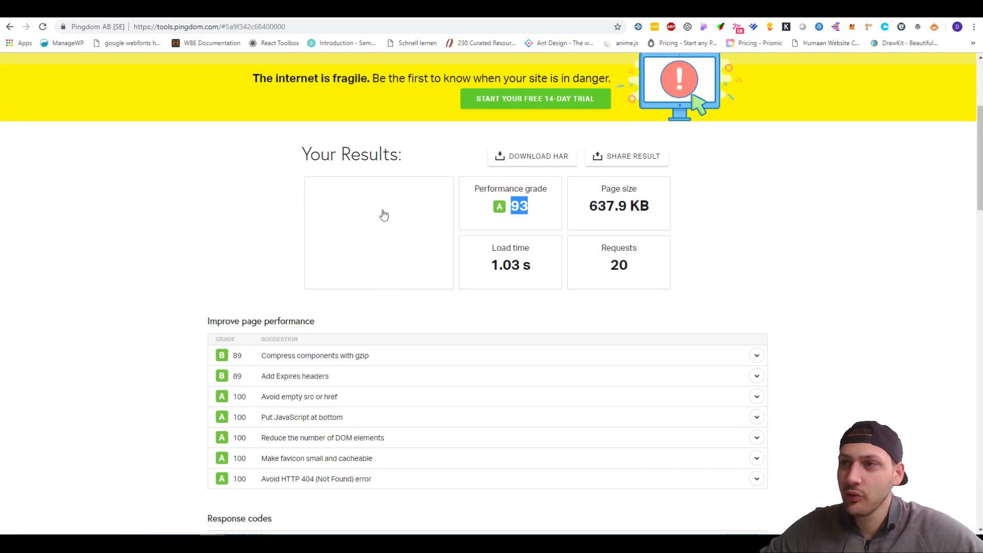
Look through Pingdom's improvement suggestions, response codes, content and request breakdowns and file requests, and recheck the load time.
{"action": "scroll", "coordinate": [384, 214], "scroll_direction": "down", "scroll_amount": 3}
{"action": "scroll", "coordinate": [385, 244], "scroll_direction": "up", "scroll_amount": 4}
{"action": "scroll", "coordinate": [367, 266], "scroll_direction": "down", "scroll_amount": 1}
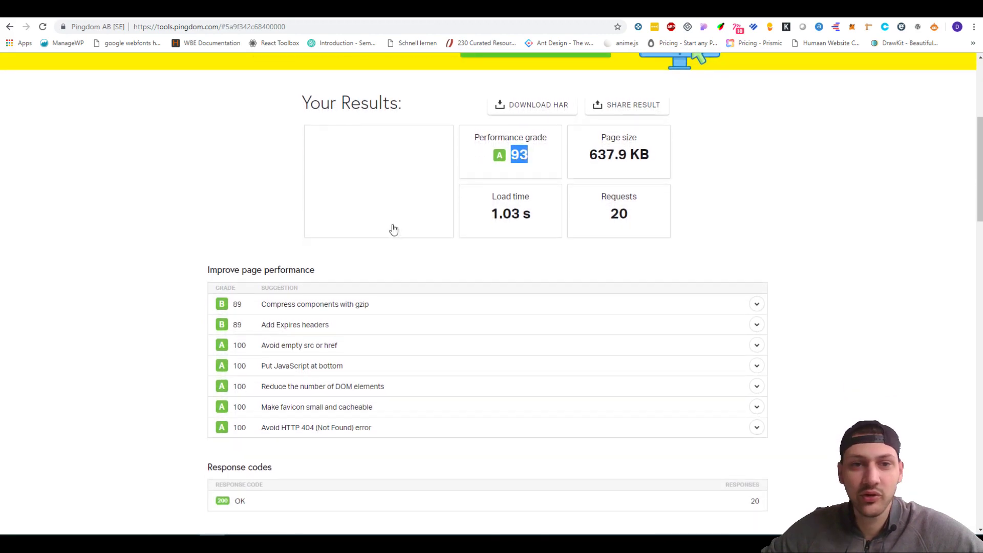
{"action": "scroll", "coordinate": [395, 230], "scroll_direction": "down", "scroll_amount": 4}
{"action": "scroll", "coordinate": [397, 228], "scroll_direction": "down", "scroll_amount": 5}
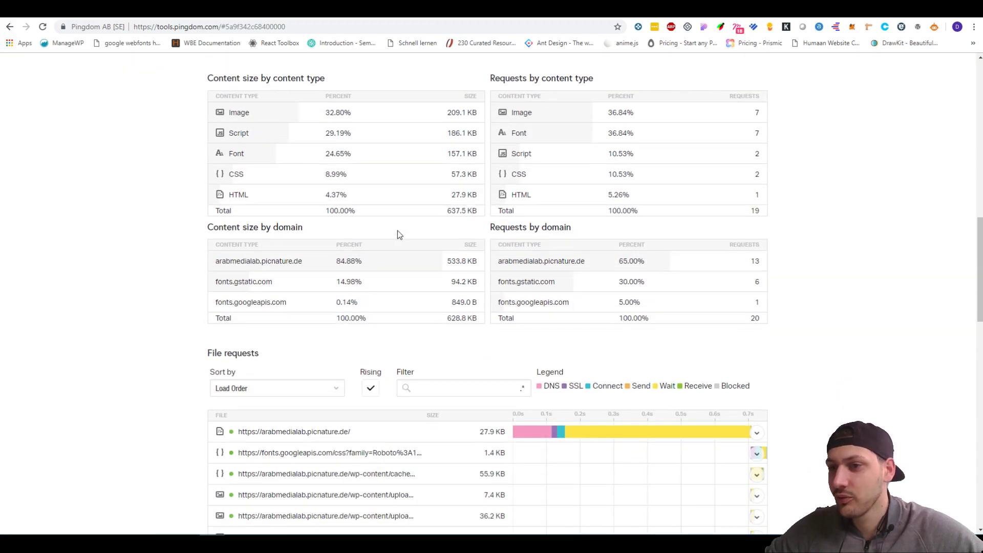
{"action": "scroll", "coordinate": [397, 231], "scroll_direction": "up", "scroll_amount": 10}
{"action": "left_click_drag", "start_coordinate": [497, 316], "coordinate": [534, 317]}
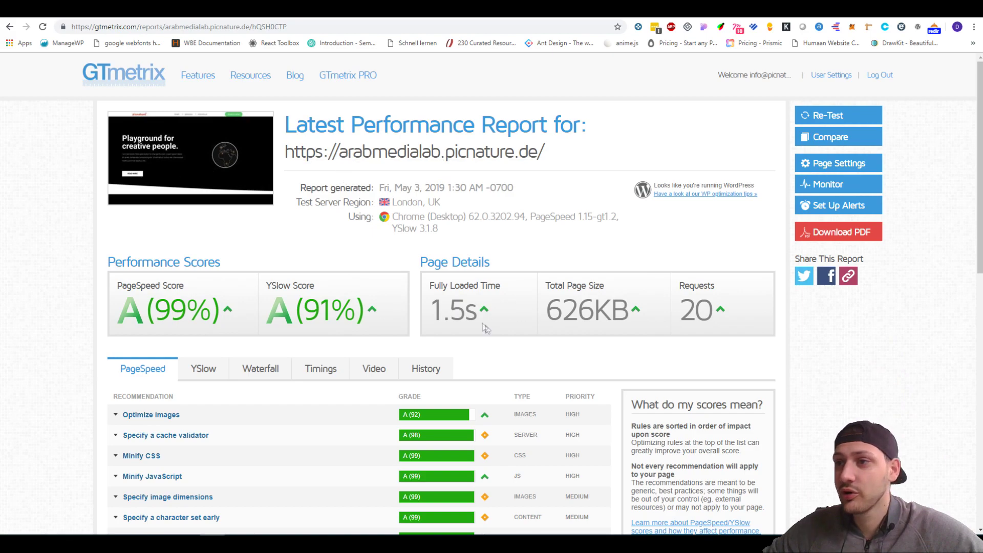
Examine the fully loaded time, requests, total page size and PageSpeed recommendations in the new GTmetrix report.
{"action": "left_click_drag", "start_coordinate": [431, 316], "coordinate": [510, 319]}
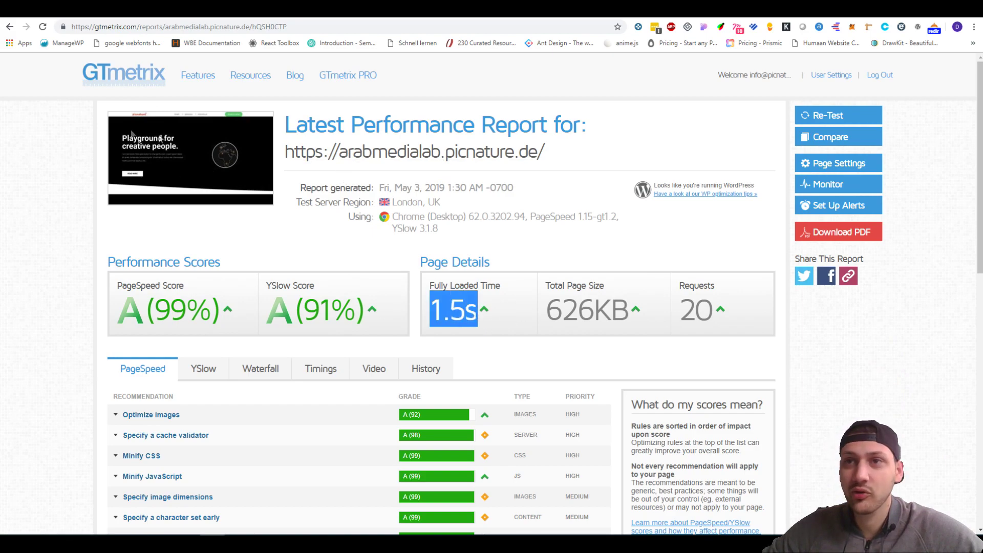
{"action": "left_click_drag", "start_coordinate": [695, 309], "coordinate": [717, 310]}
{"action": "left_click_drag", "start_coordinate": [562, 309], "coordinate": [632, 309]}
{"action": "scroll", "coordinate": [585, 258], "scroll_direction": "down", "scroll_amount": 1}
{"action": "scroll", "coordinate": [585, 258], "scroll_direction": "down", "scroll_amount": 3}
{"action": "scroll", "coordinate": [360, 241], "scroll_direction": "up", "scroll_amount": 2}
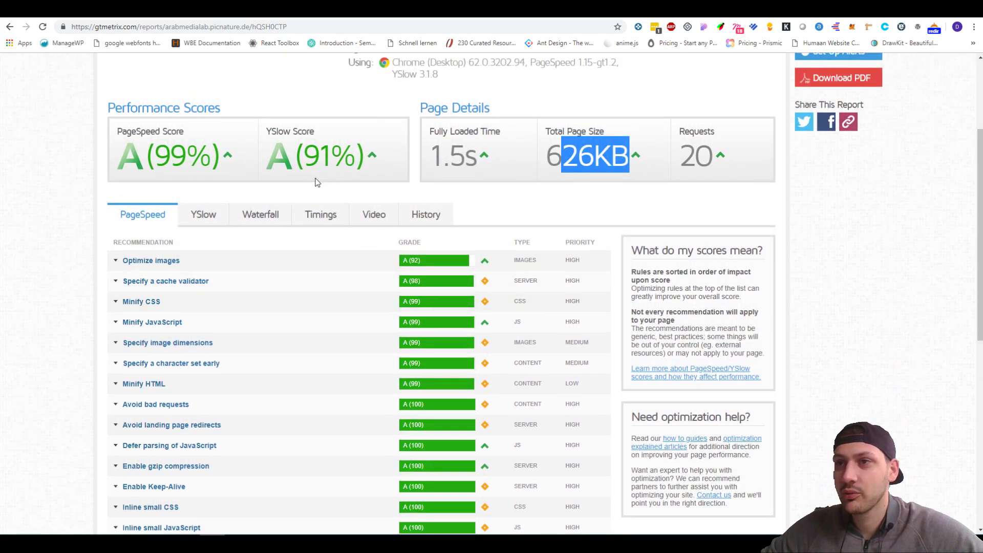
{"action": "scroll", "coordinate": [389, 264], "scroll_direction": "up", "scroll_amount": 3}
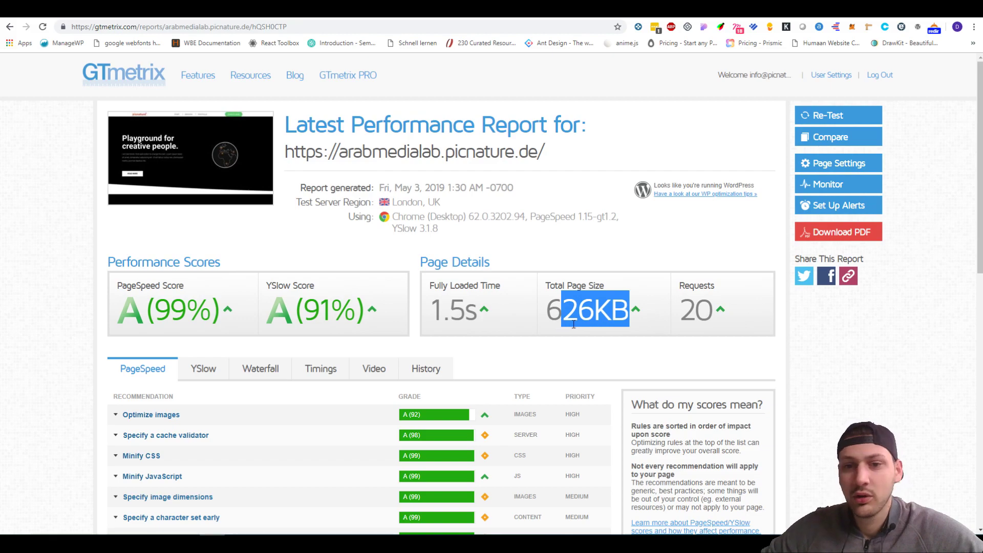
Return to the site's installed plugins, deactivate Breeze and activate Swift Performance Lite.
{"action": "left_click", "coordinate": [591, 15]}
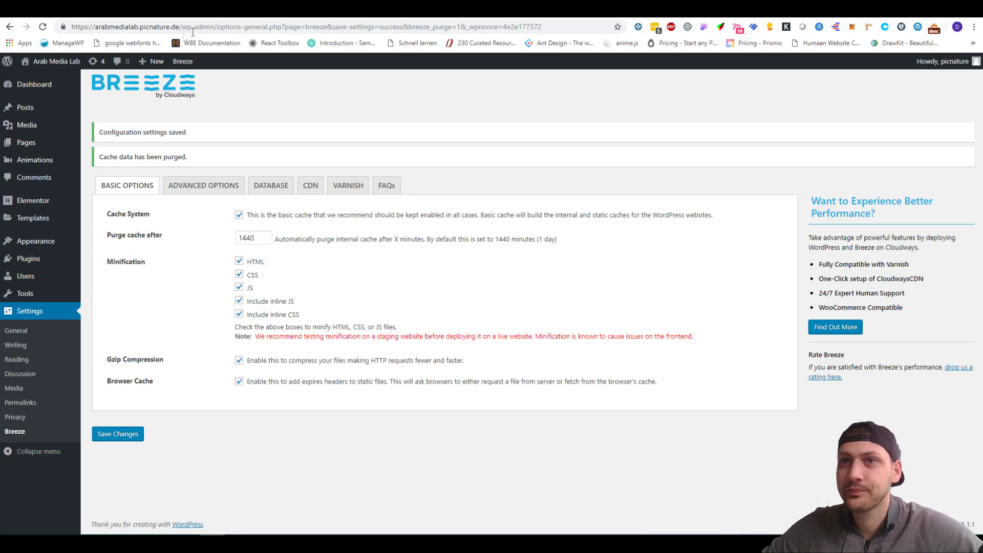
{"action": "mouse_move", "coordinate": [28, 259]}
{"action": "left_click", "coordinate": [136, 267]}
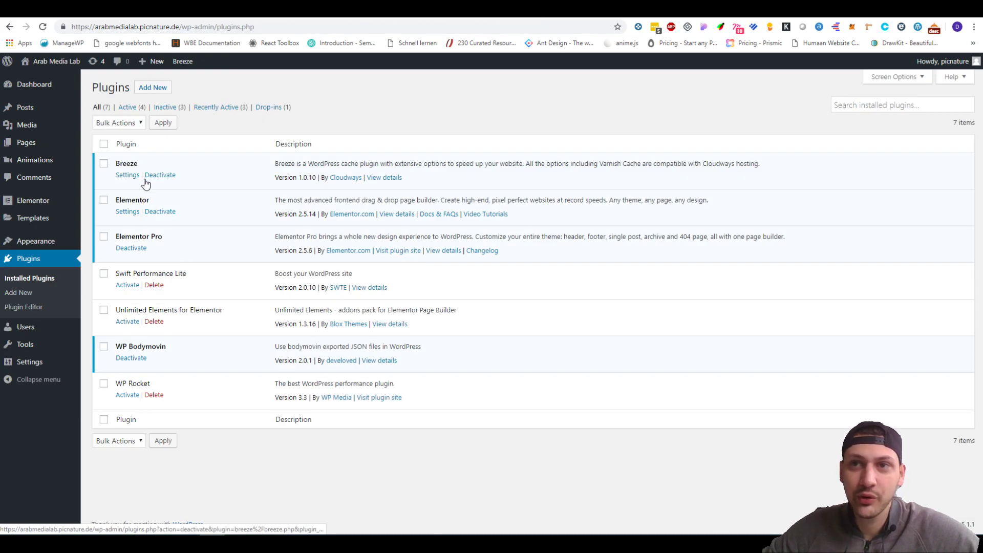
{"action": "left_click", "coordinate": [160, 176]}
{"action": "left_click", "coordinate": [128, 314]}
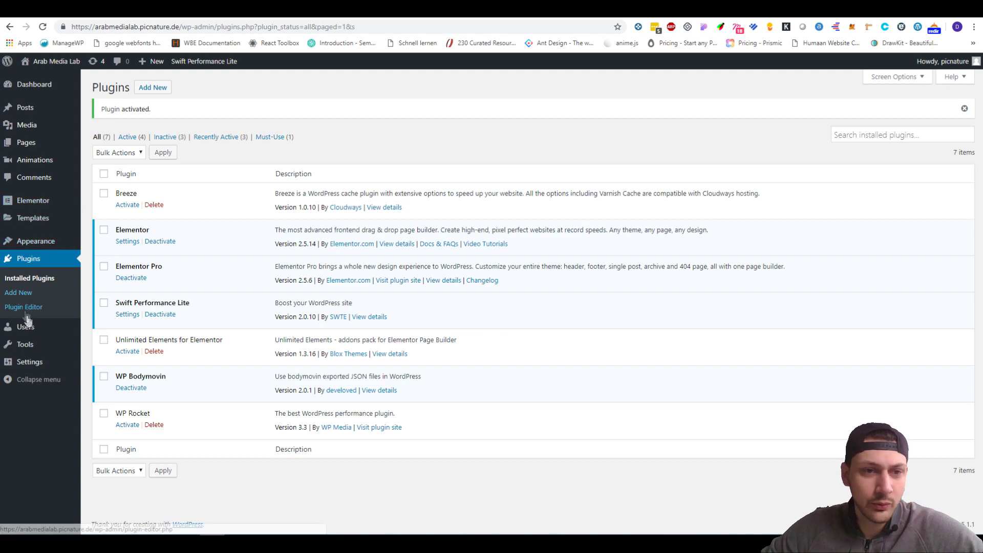
Open the Swift Performance Lite settings and examine the Normalize Static Resources option in the general tweaks.
{"action": "mouse_move", "coordinate": [28, 345]}
{"action": "left_click", "coordinate": [128, 390]}
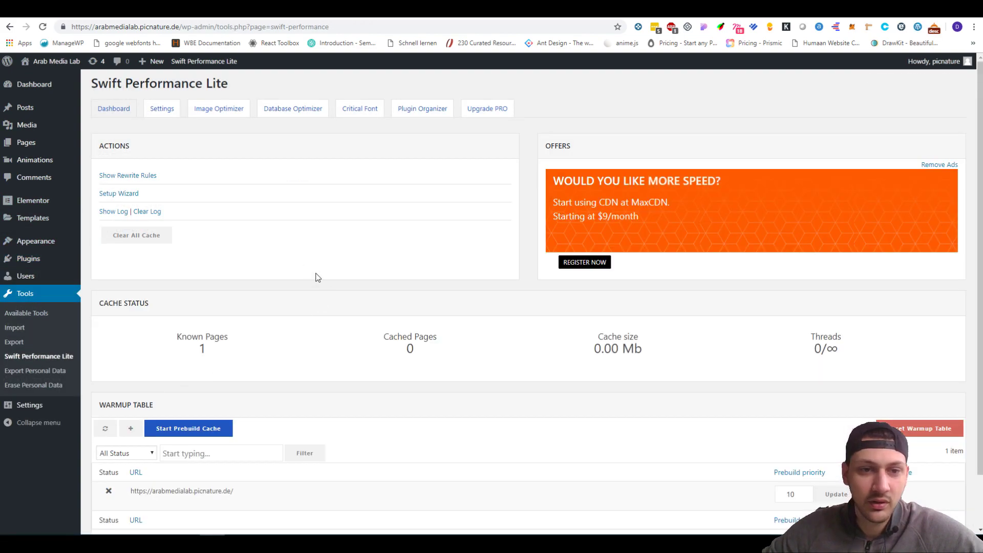
{"action": "scroll", "coordinate": [281, 190], "scroll_direction": "down", "scroll_amount": 1}
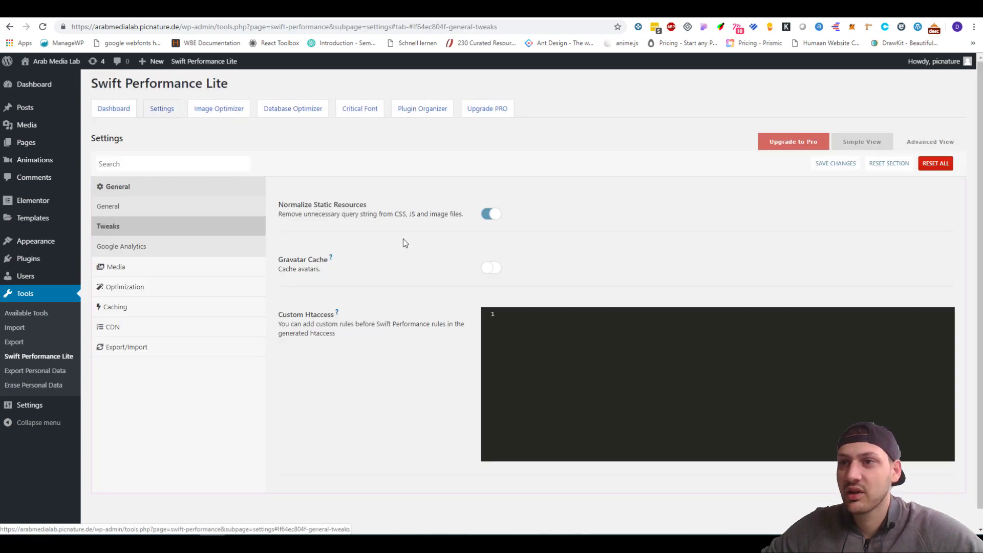
{"action": "left_click_drag", "start_coordinate": [313, 208], "coordinate": [447, 208]}
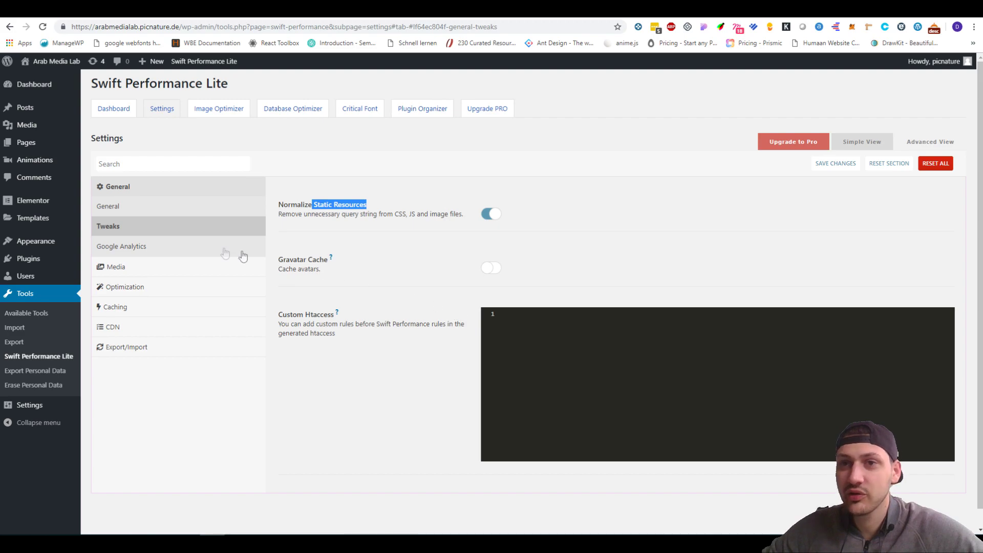
Review the Google Analytics options of Swift Performance Lite, including Bypass Google Analytics and the Tracking ID field.
{"action": "left_click", "coordinate": [198, 249]}
{"action": "left_click_drag", "start_coordinate": [322, 207], "coordinate": [428, 203]}
{"action": "left_click", "coordinate": [509, 253]}
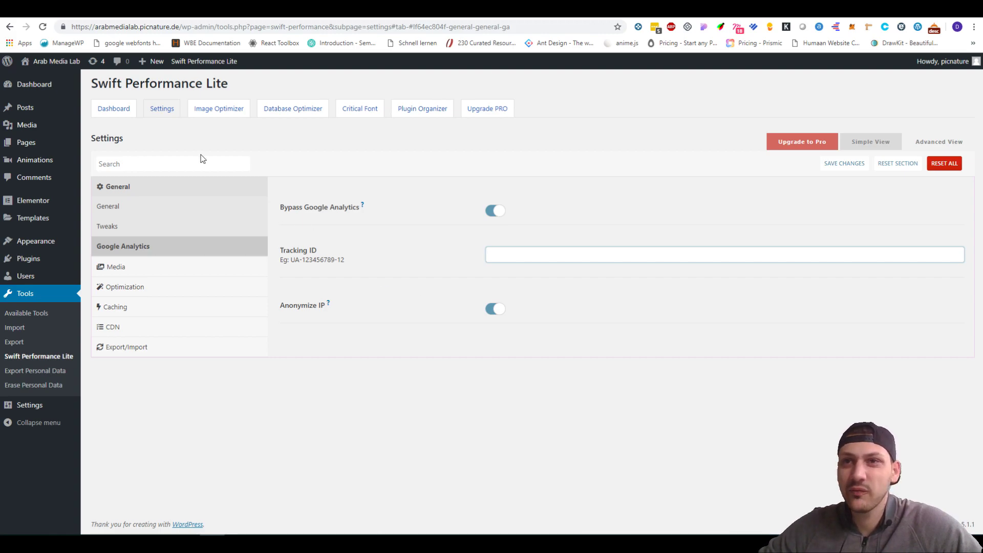
{"action": "left_click_drag", "start_coordinate": [108, 83], "coordinate": [202, 101]}
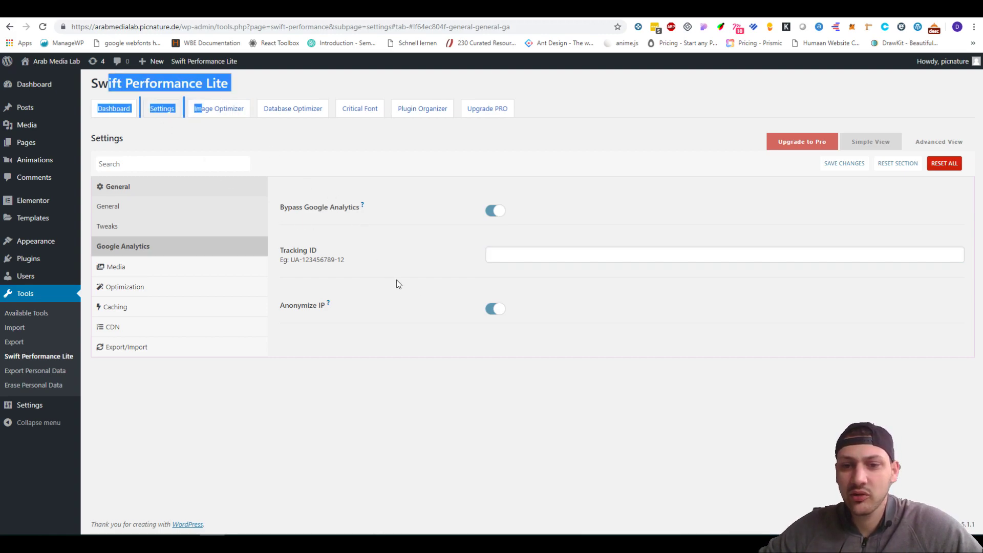
{"action": "left_click", "coordinate": [496, 259]}
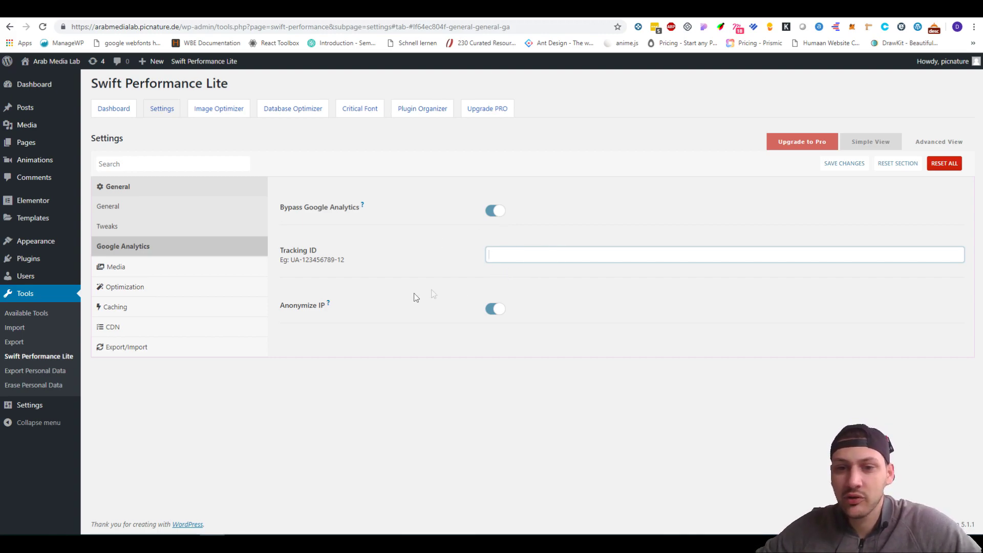
Review the image options in the Media settings, including Lazyload and Inline Lazy Load Images.
{"action": "left_click", "coordinate": [194, 270]}
{"action": "scroll", "coordinate": [391, 254], "scroll_direction": "down", "scroll_amount": 2}
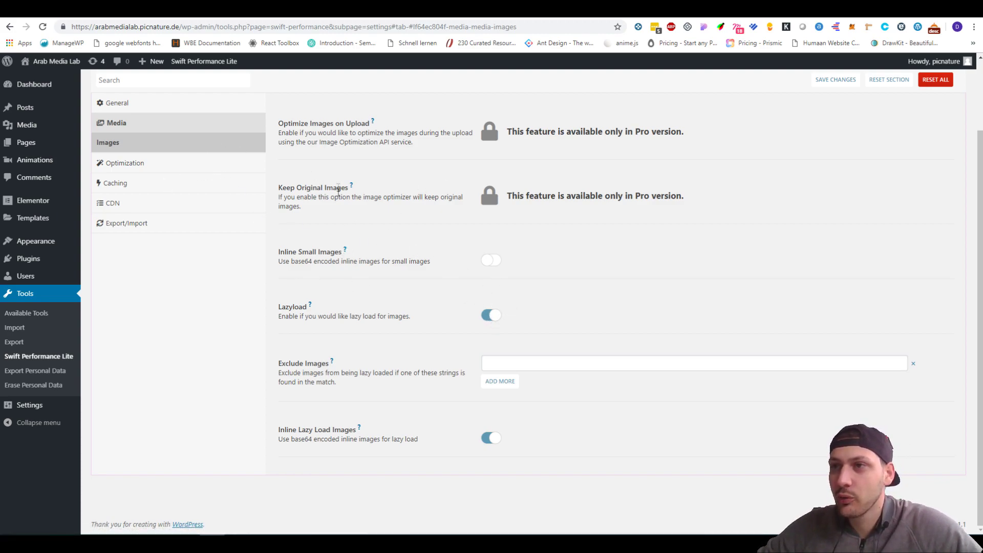
{"action": "left_click_drag", "start_coordinate": [286, 306], "coordinate": [304, 304]}
{"action": "left_click_drag", "start_coordinate": [301, 430], "coordinate": [368, 431]}
Review the general and script options of the Optimization settings, including the Limit Simultaneous Threads description.
{"action": "left_click", "coordinate": [148, 164]}
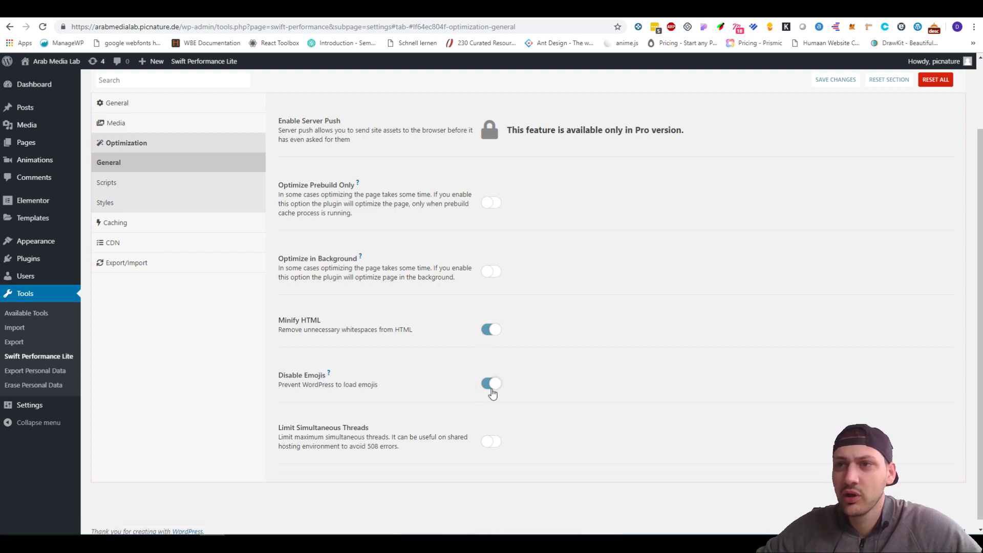
{"action": "left_click", "coordinate": [180, 182]}
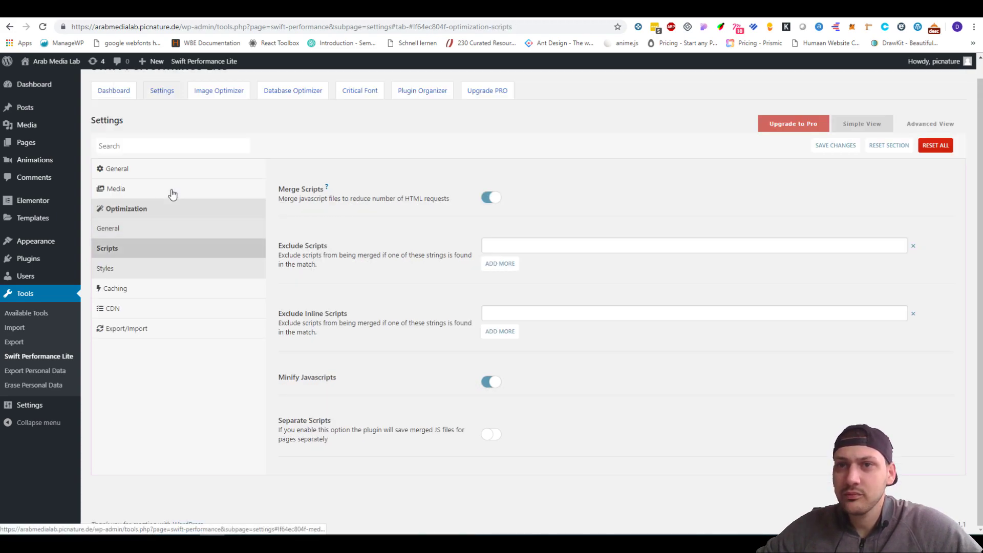
{"action": "left_click", "coordinate": [176, 231]}
{"action": "left_click_drag", "start_coordinate": [286, 432], "coordinate": [377, 430]}
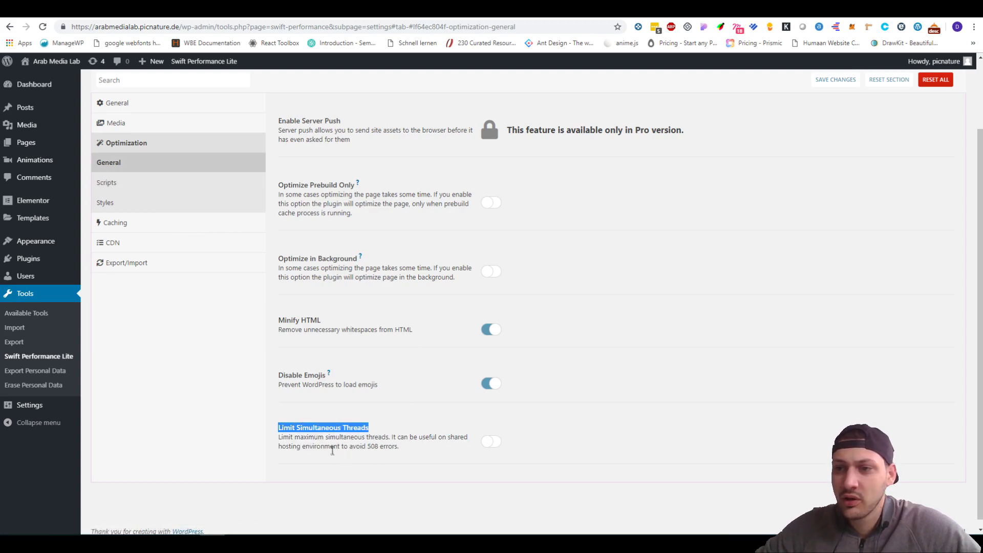
{"action": "left_click_drag", "start_coordinate": [432, 441], "coordinate": [452, 446]}
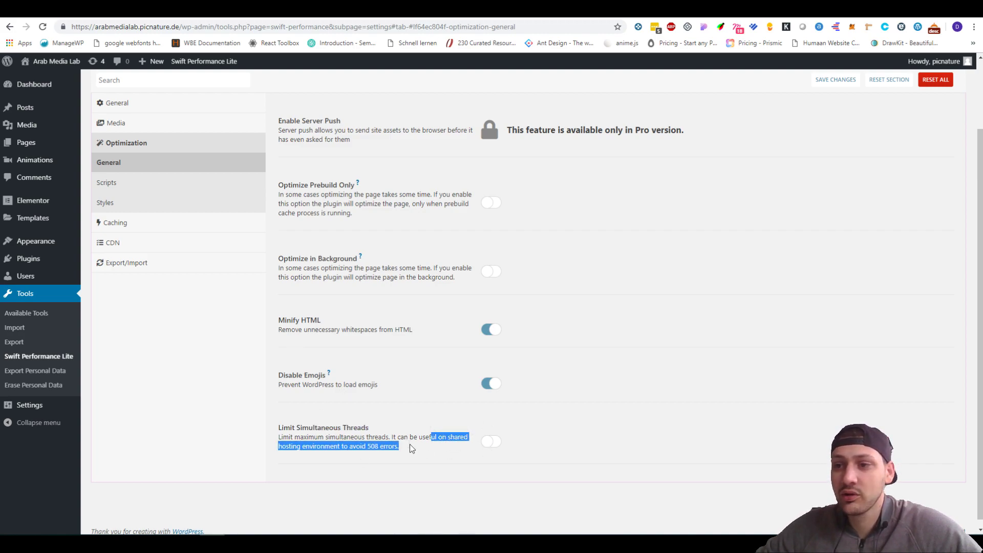
{"action": "left_click", "coordinate": [149, 188]}
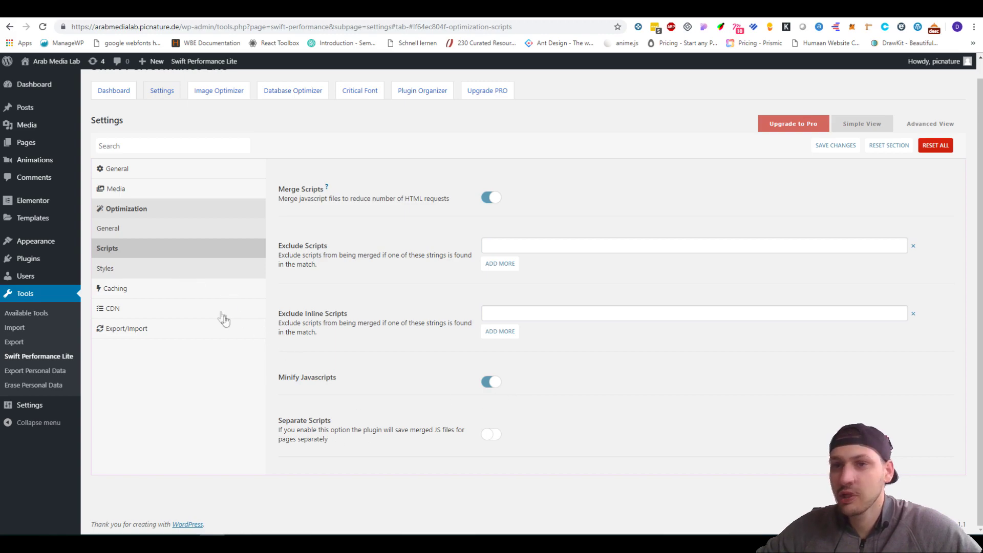
Review the Styles options of the Optimization settings, from Merge Styles and critical CSS to Bypass CSS Import and the exclusions.
{"action": "left_click", "coordinate": [154, 267]}
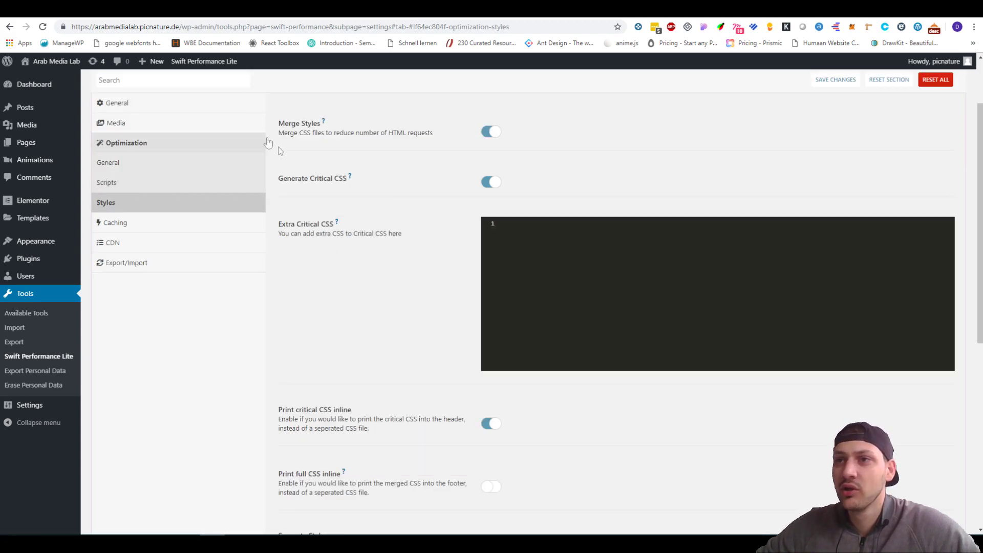
{"action": "left_click_drag", "start_coordinate": [283, 124], "coordinate": [318, 124]}
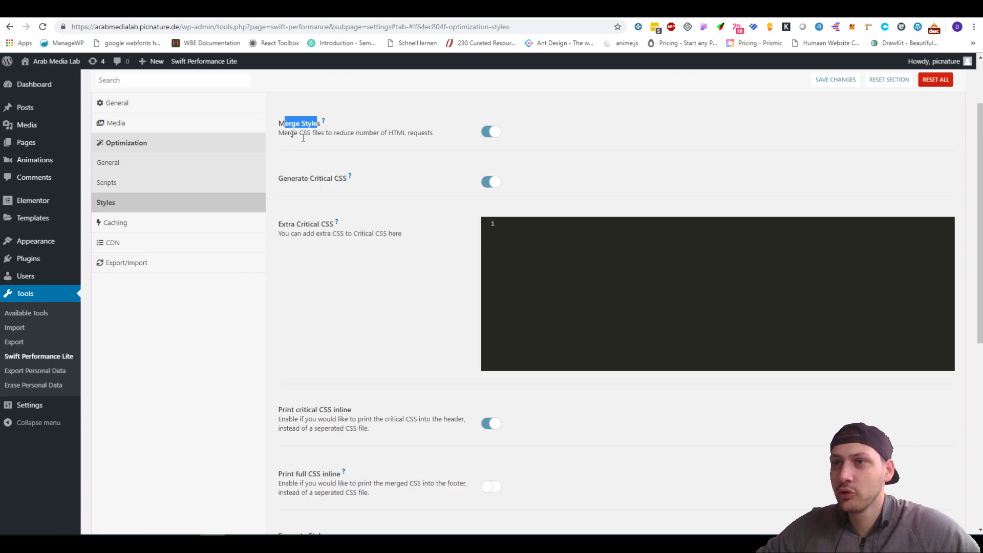
{"action": "left_click", "coordinate": [322, 194]}
{"action": "scroll", "coordinate": [378, 238], "scroll_direction": "down", "scroll_amount": 2}
{"action": "left_click_drag", "start_coordinate": [294, 307], "coordinate": [352, 308]}
{"action": "scroll", "coordinate": [376, 311], "scroll_direction": "down", "scroll_amount": 3}
{"action": "left_click_drag", "start_coordinate": [303, 402], "coordinate": [340, 403]}
{"action": "scroll", "coordinate": [367, 399], "scroll_direction": "down", "scroll_amount": 3}
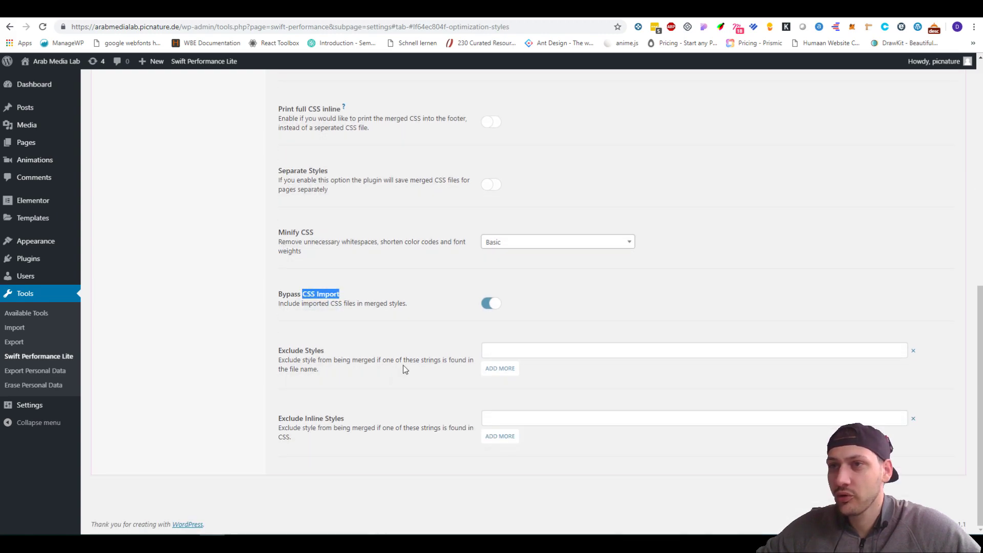
{"action": "scroll", "coordinate": [440, 307], "scroll_direction": "up", "scroll_amount": 7}
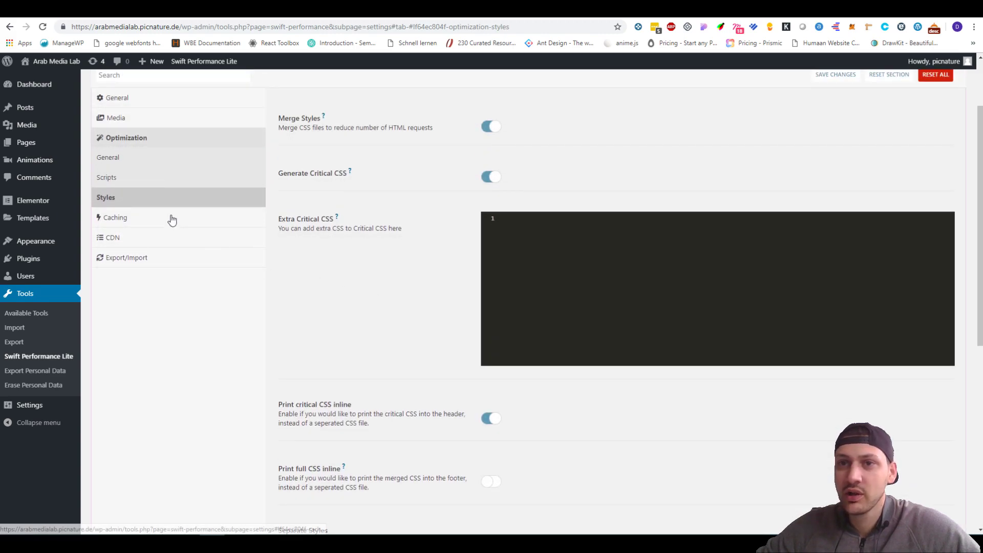
Review the general Caching settings, including the available caching modes, Enable Browser Cache and Enable Gzip.
{"action": "left_click", "coordinate": [172, 218]}
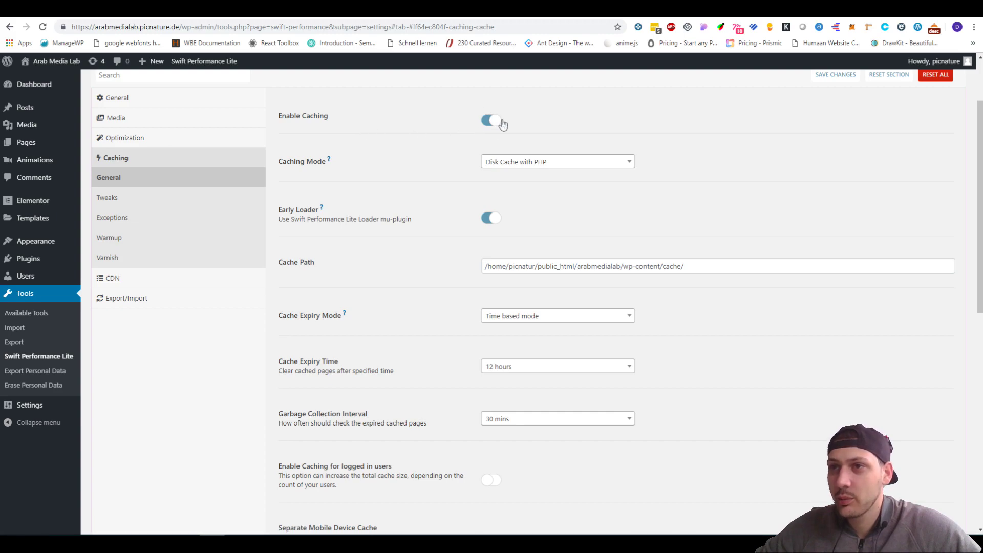
{"action": "left_click", "coordinate": [508, 163]}
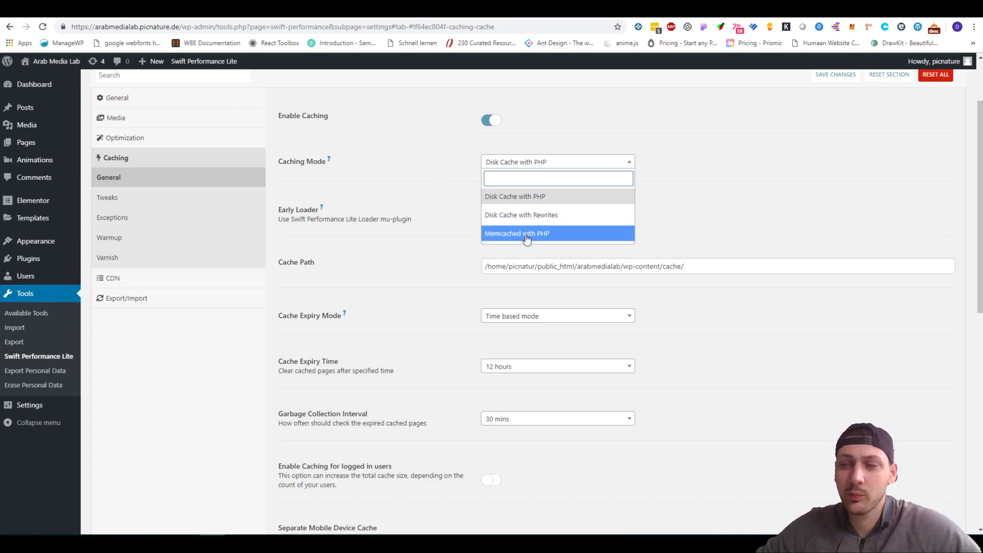
{"action": "left_click", "coordinate": [441, 182]}
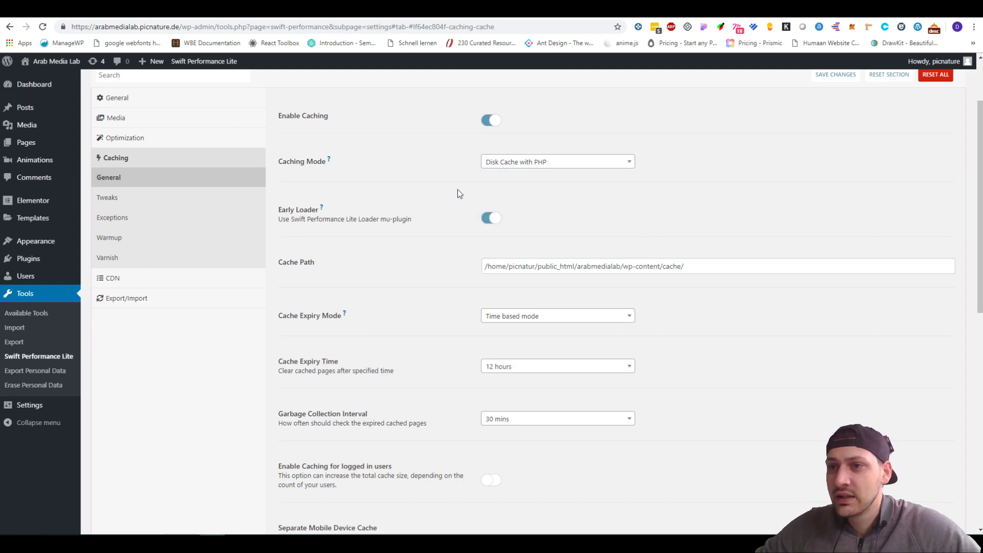
{"action": "scroll", "coordinate": [460, 195], "scroll_direction": "down", "scroll_amount": 1}
{"action": "scroll", "coordinate": [424, 191], "scroll_direction": "down", "scroll_amount": 4}
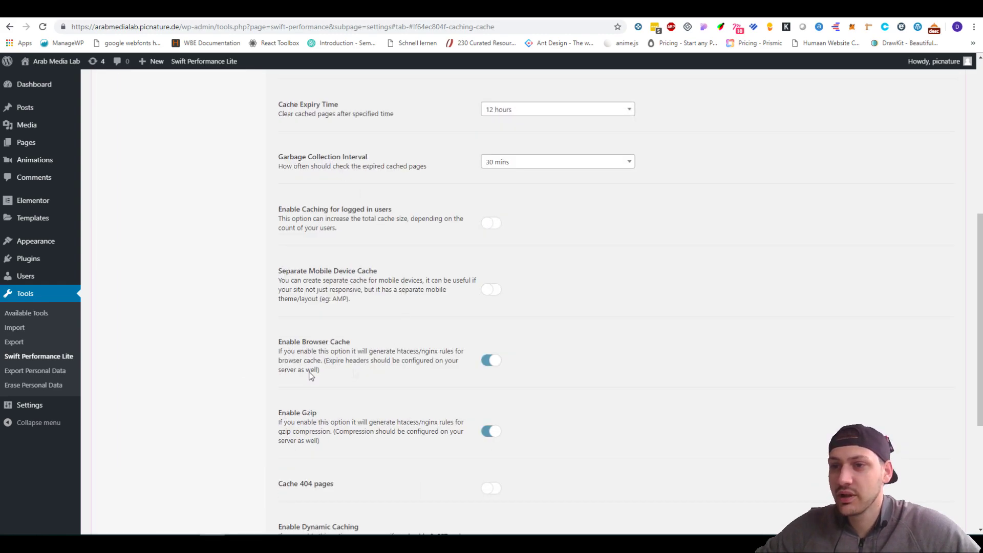
{"action": "left_click_drag", "start_coordinate": [279, 342], "coordinate": [346, 346]}
{"action": "left_click_drag", "start_coordinate": [320, 412], "coordinate": [289, 413]}
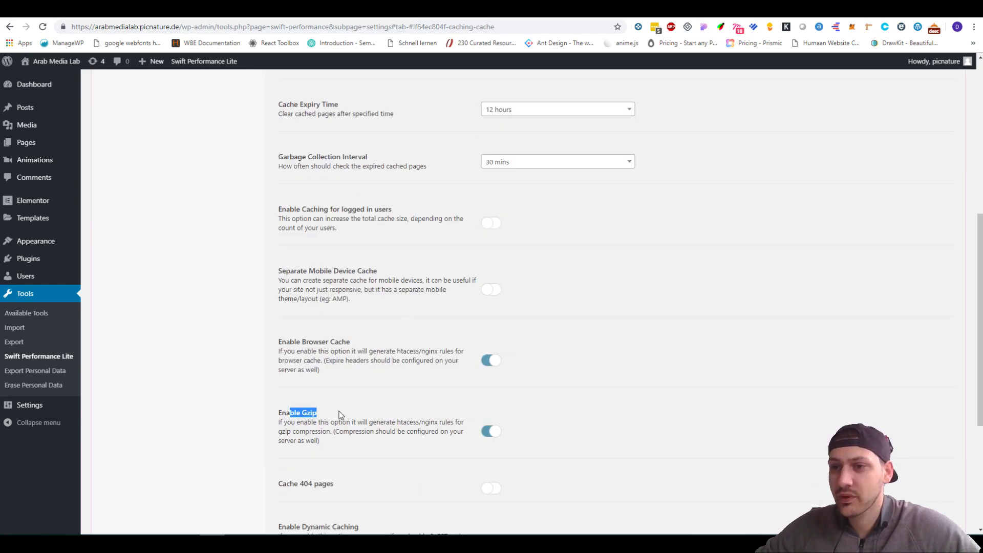
{"action": "scroll", "coordinate": [307, 409], "scroll_direction": "down", "scroll_amount": 4}
{"action": "scroll", "coordinate": [361, 320], "scroll_direction": "up", "scroll_amount": 9}
Look through the caching Tweaks, Exceptions, Warmup and Varnish settings and the general CDN settings.
{"action": "left_click", "coordinate": [115, 184]}
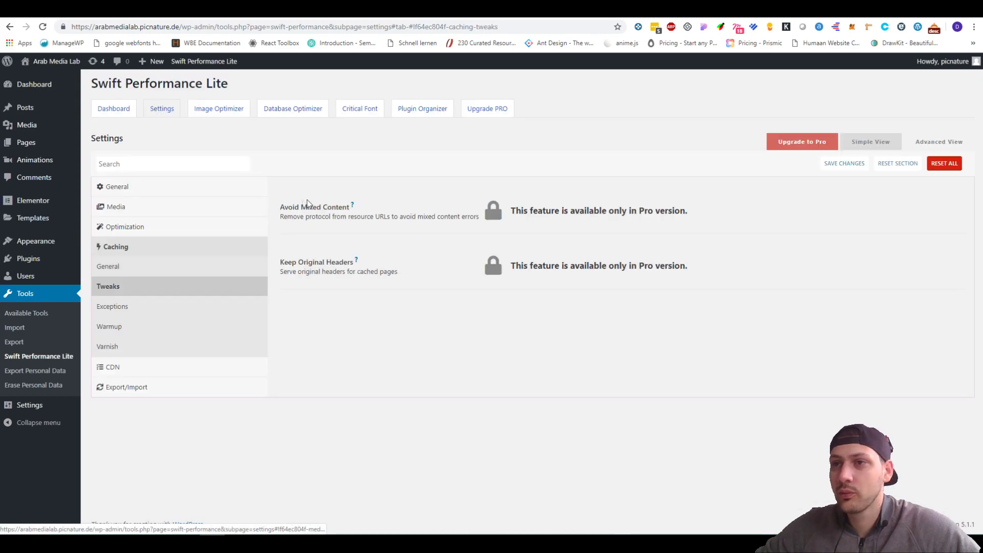
{"action": "left_click", "coordinate": [142, 307]}
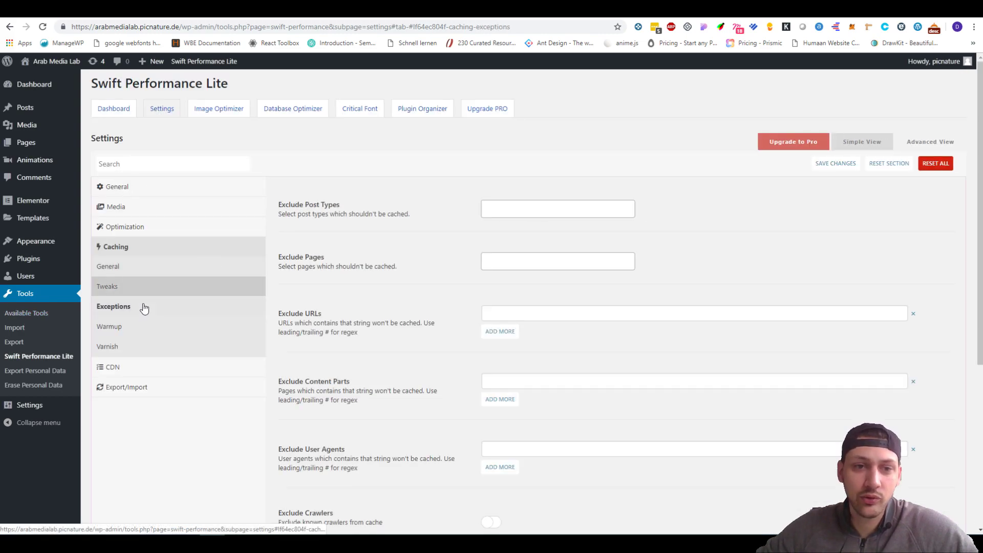
{"action": "left_click", "coordinate": [155, 336]}
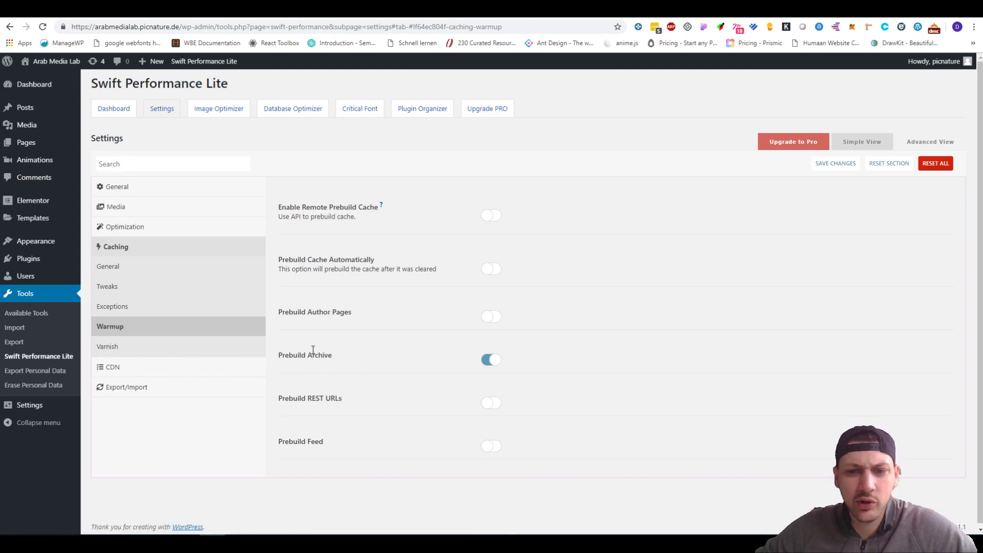
{"action": "left_click", "coordinate": [193, 355]}
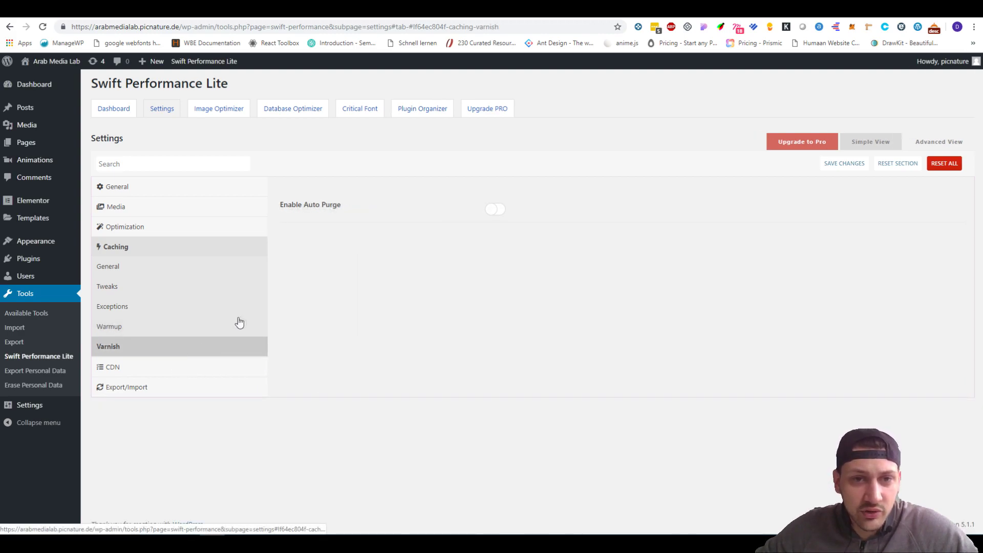
{"action": "left_click", "coordinate": [201, 367]}
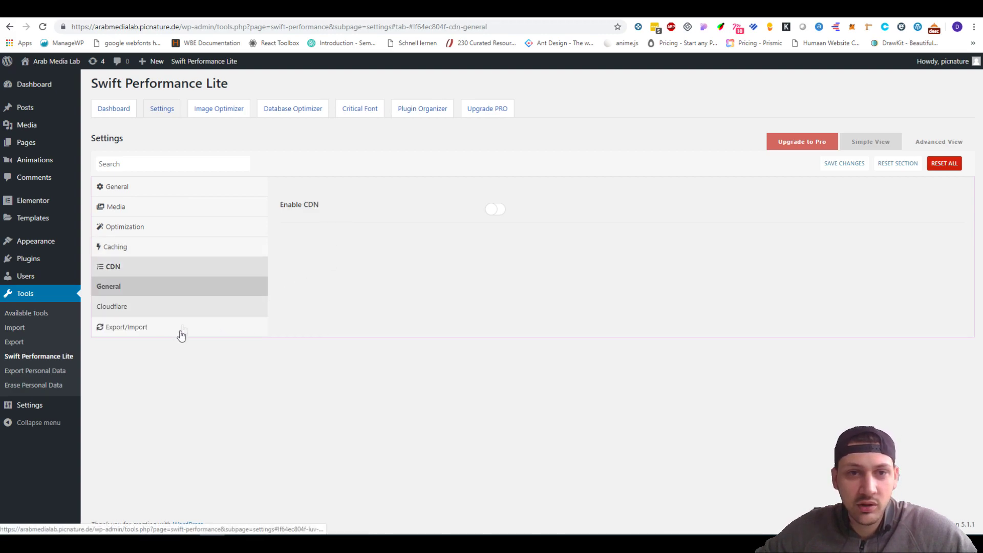
Look at the Image Optimizer, Database Optimizer and Critical Font pages of Swift Performance Lite.
{"action": "left_click", "coordinate": [225, 113]}
{"action": "left_click", "coordinate": [295, 112]}
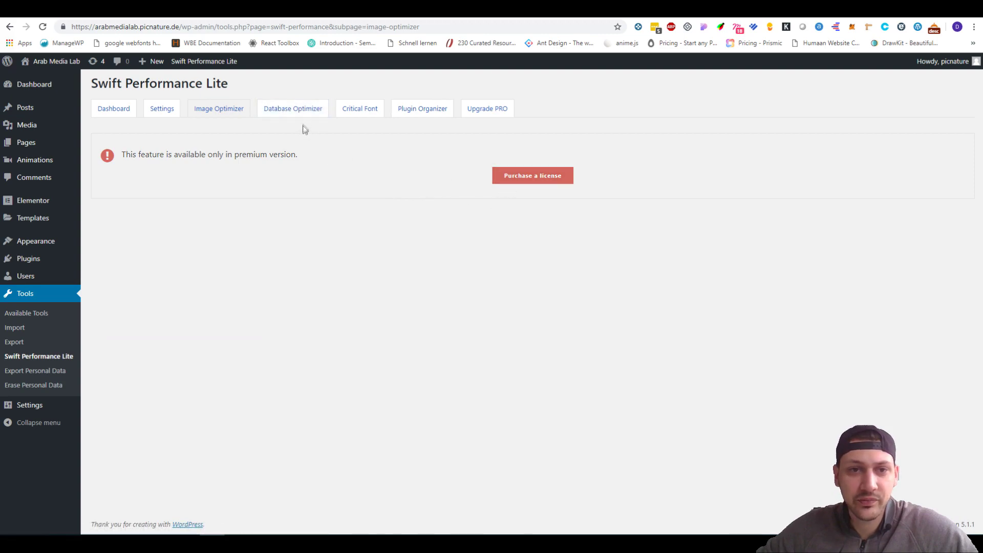
{"action": "left_click", "coordinate": [302, 110]}
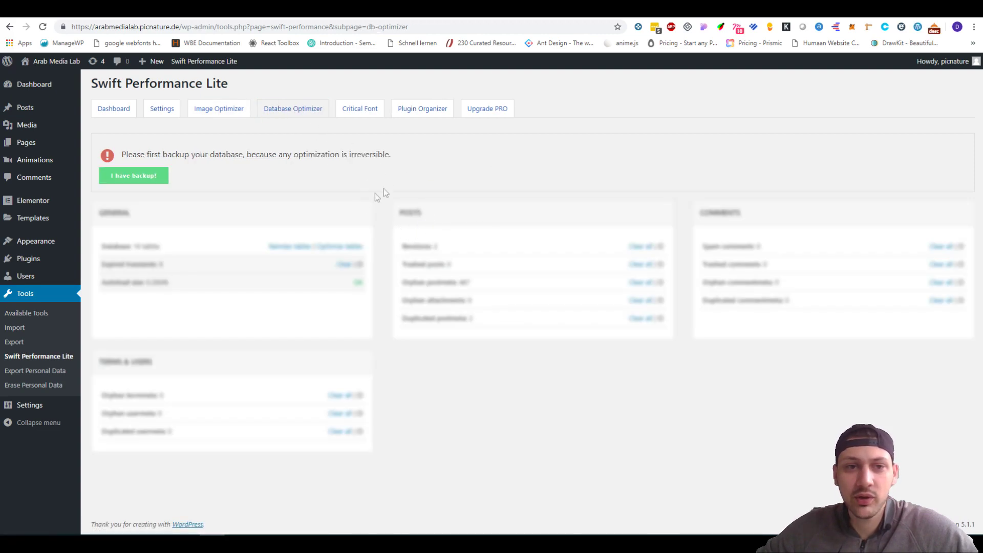
{"action": "left_click", "coordinate": [361, 108]}
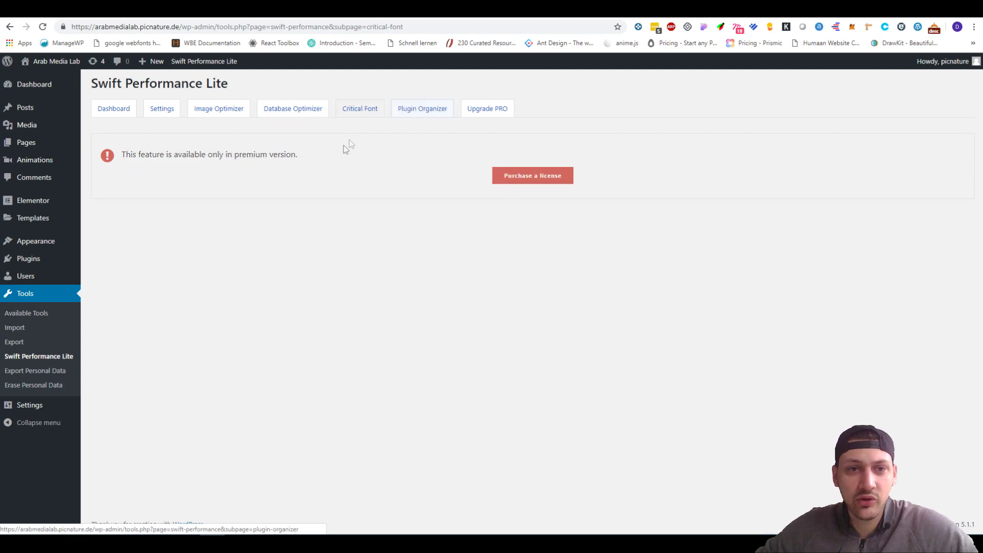
Open the Plugin Organizer and examine the Disable and Enable rule types offered for Elementor Pro without adding a rule.
{"action": "left_click", "coordinate": [419, 110]}
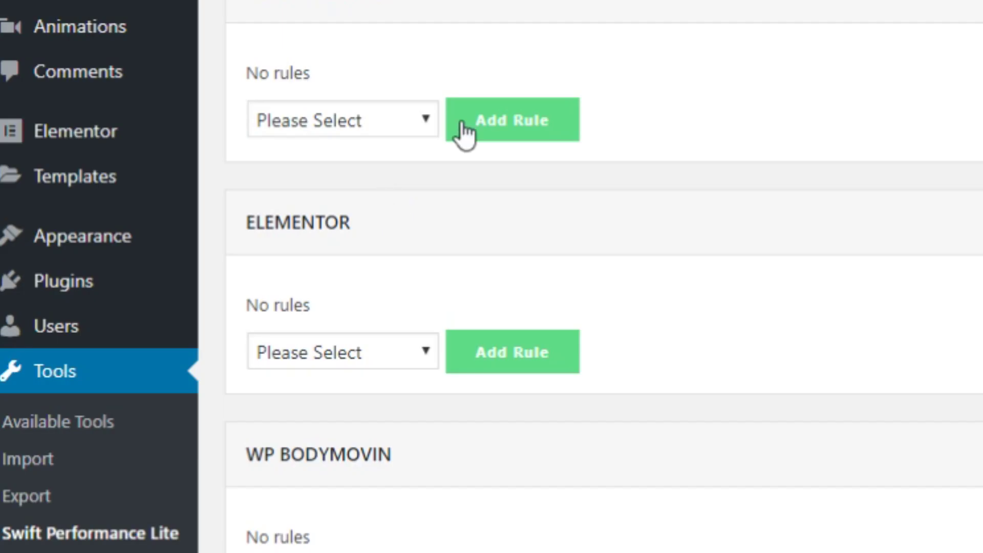
{"action": "left_click", "coordinate": [382, 124]}
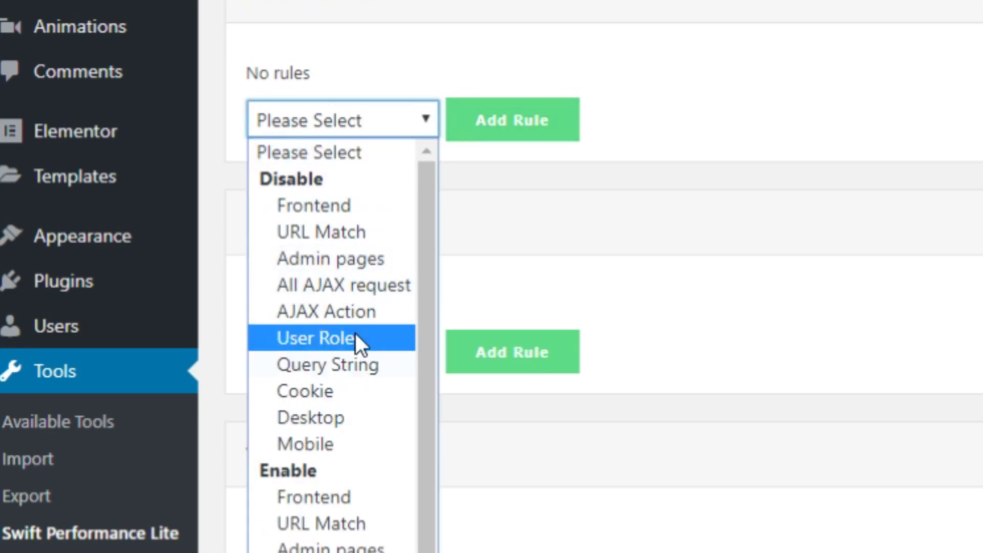
{"action": "scroll", "coordinate": [355, 355], "scroll_direction": "down", "scroll_amount": 3}
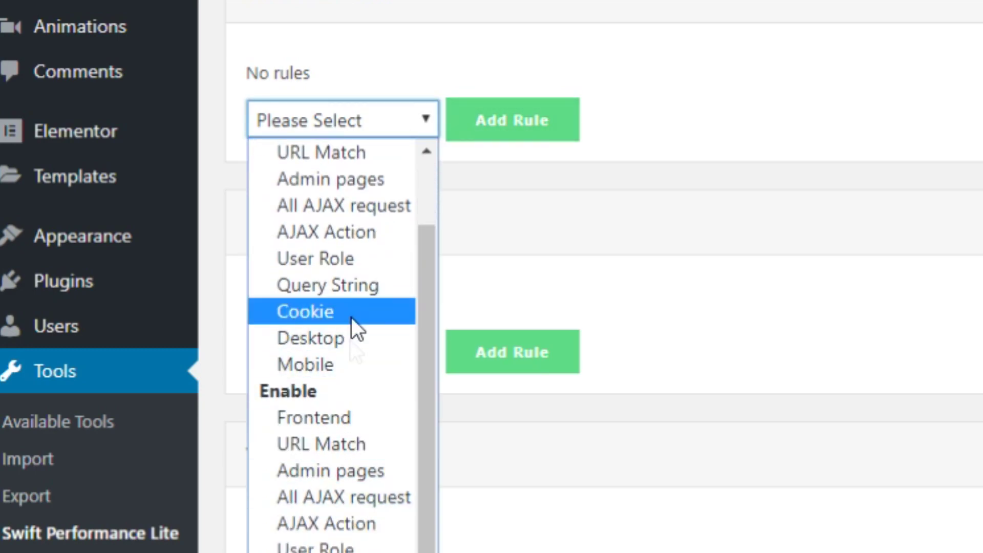
{"action": "scroll", "coordinate": [318, 382], "scroll_direction": "up", "scroll_amount": 3}
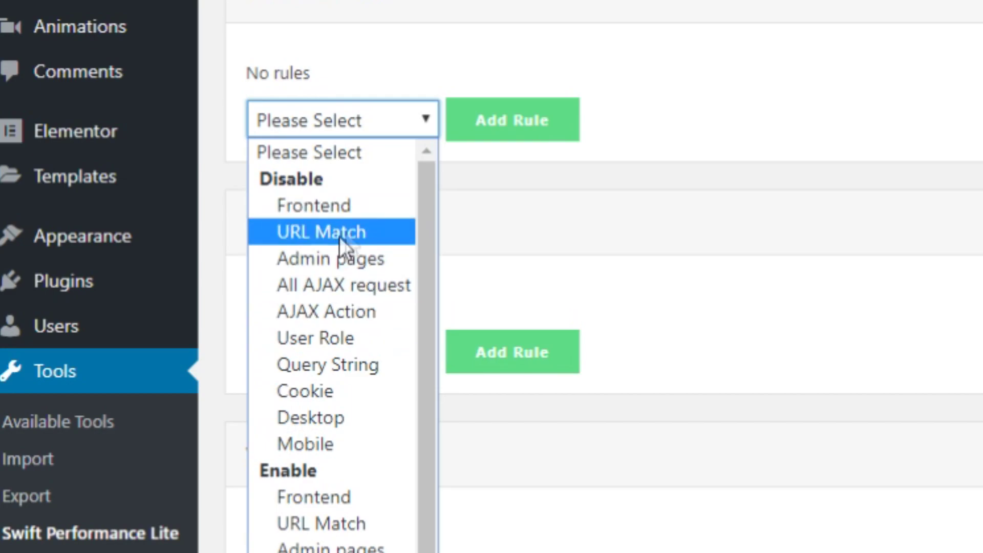
{"action": "left_click", "coordinate": [939, 123]}
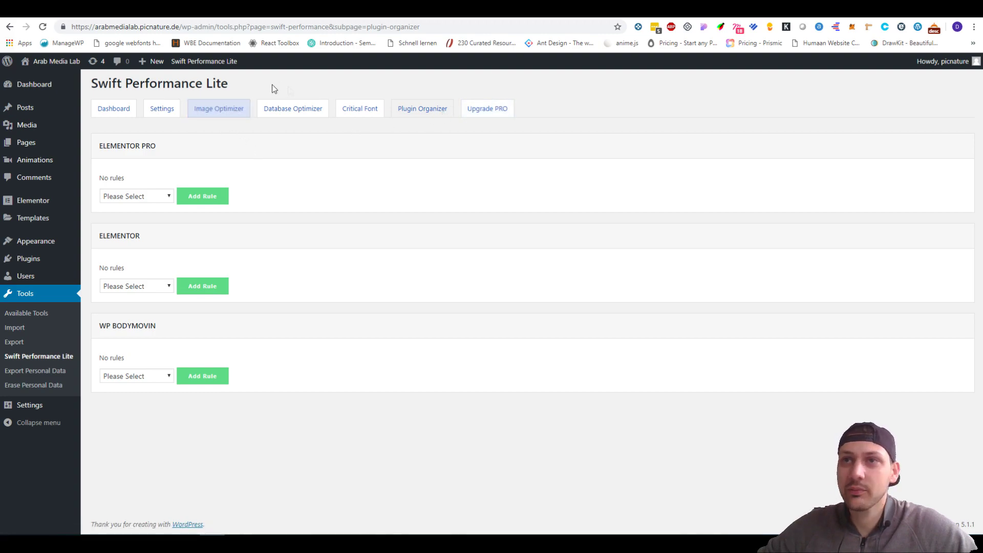
Visit the site's front page, switch to Pingdom and start a new speed test of the site from Europe - Germany - Frankfurt.
{"action": "left_click", "coordinate": [55, 61]}
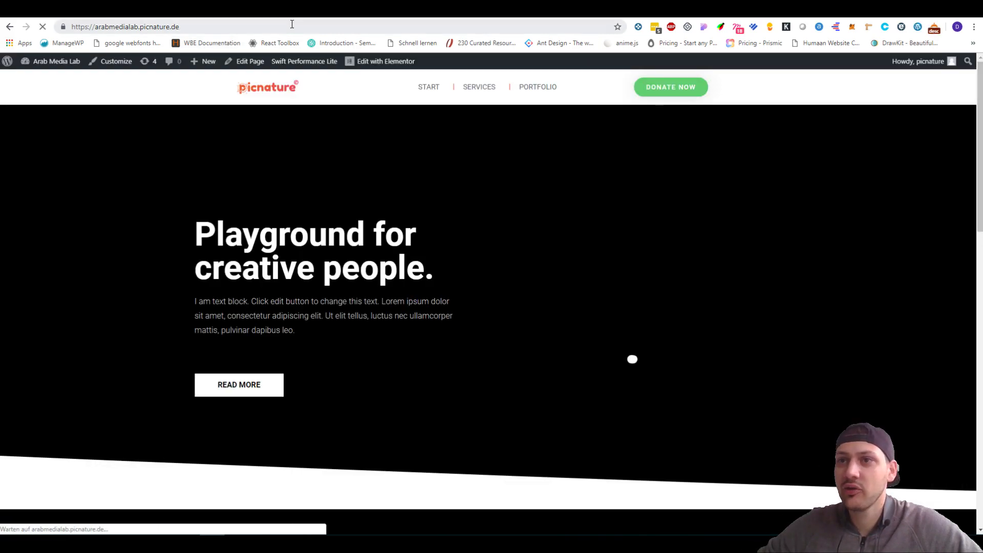
{"action": "left_click", "coordinate": [292, 24]}
{"action": "left_click", "coordinate": [430, 9]}
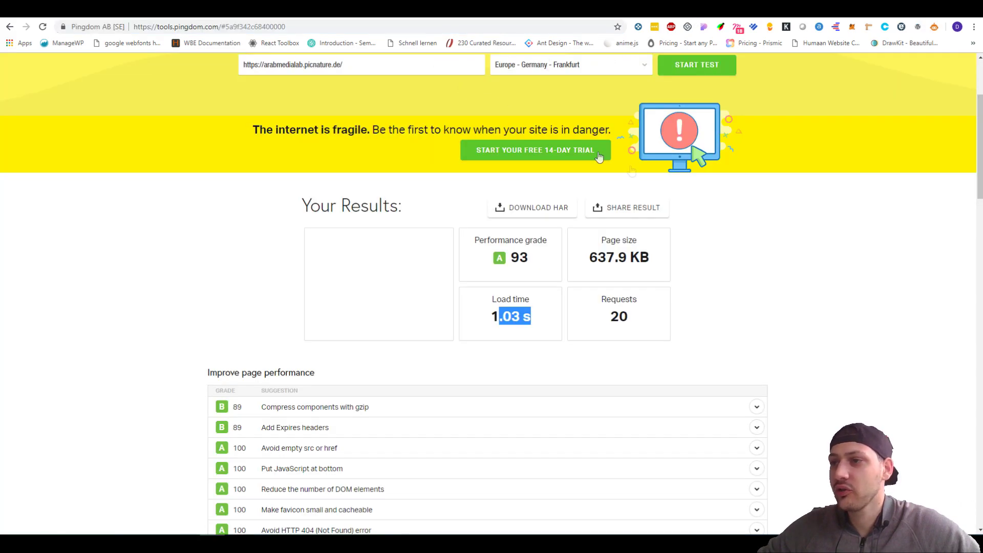
{"action": "left_click", "coordinate": [689, 64]}
Switch to GTmetrix, re-test the site there, and check back on the Pingdom test results.
{"action": "left_click", "coordinate": [793, 11]}
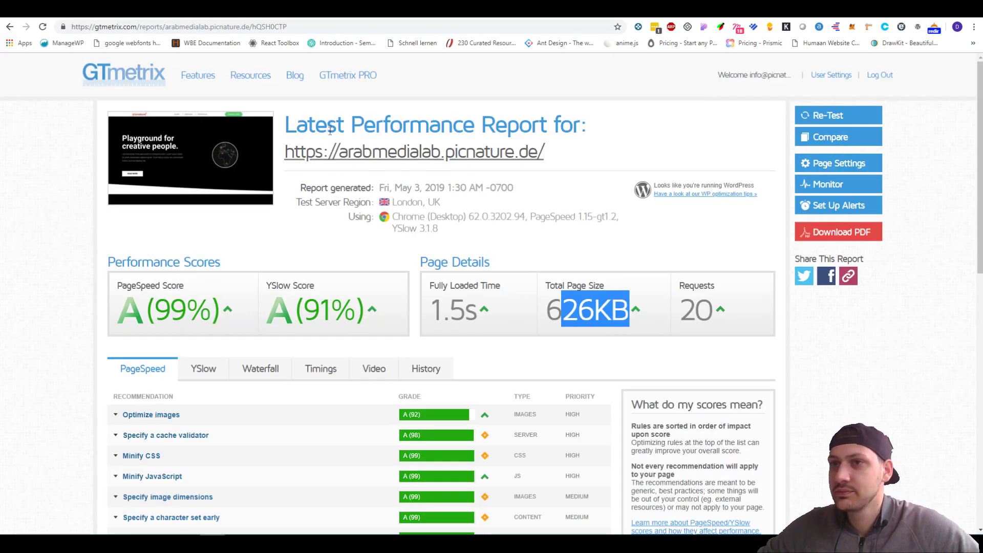
{"action": "left_click", "coordinate": [870, 116]}
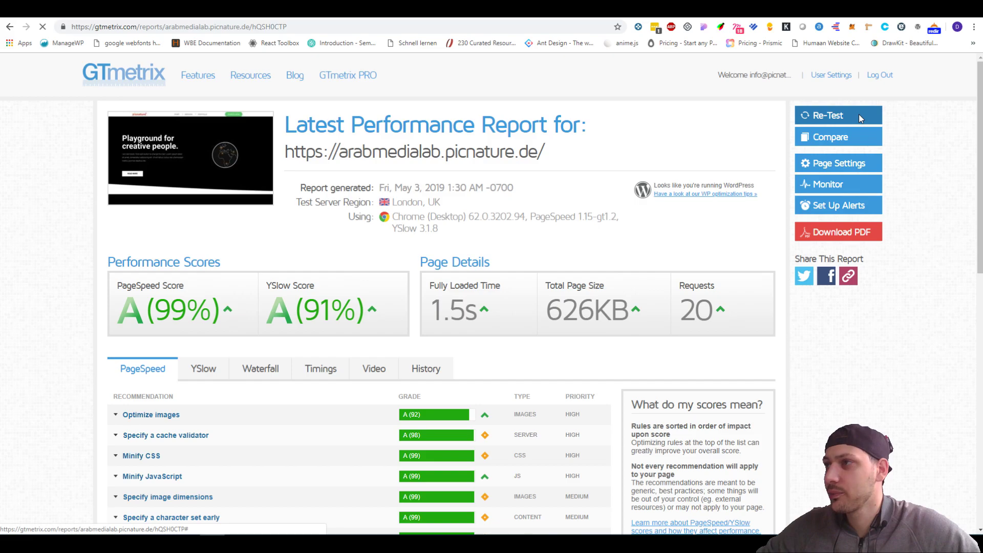
{"action": "left_click", "coordinate": [430, 9]}
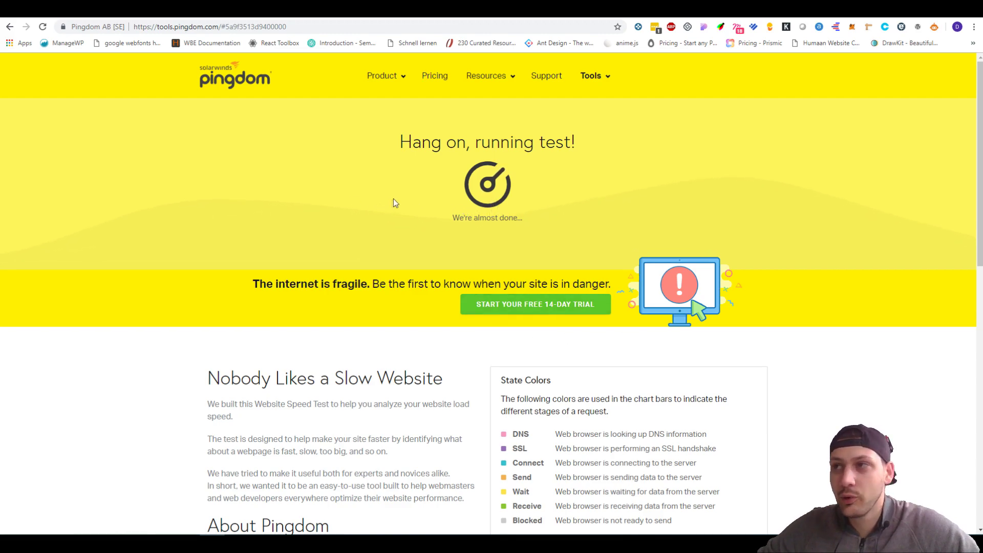
{"action": "key", "text": "ctrl+shift+Tab"}
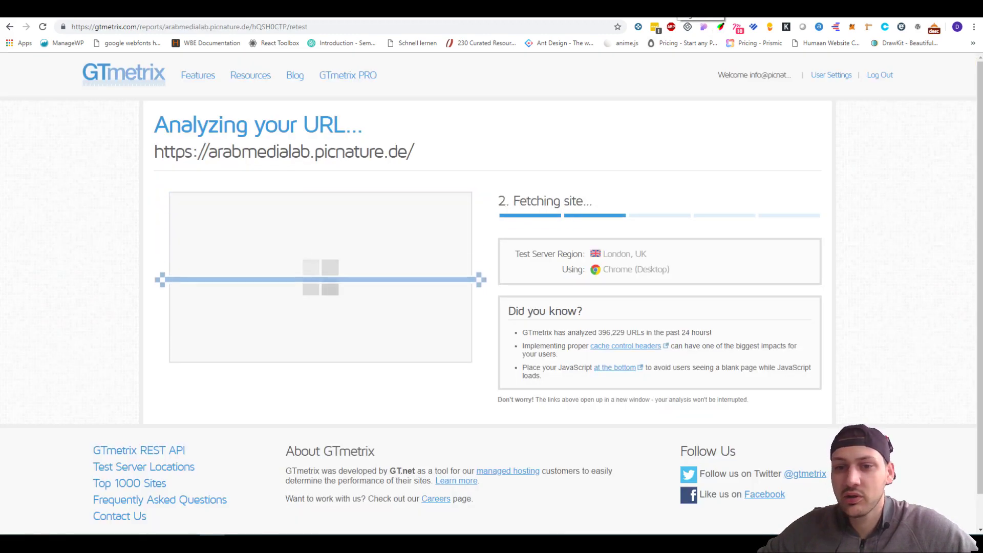
{"action": "key", "text": "ctrl+Tab"}
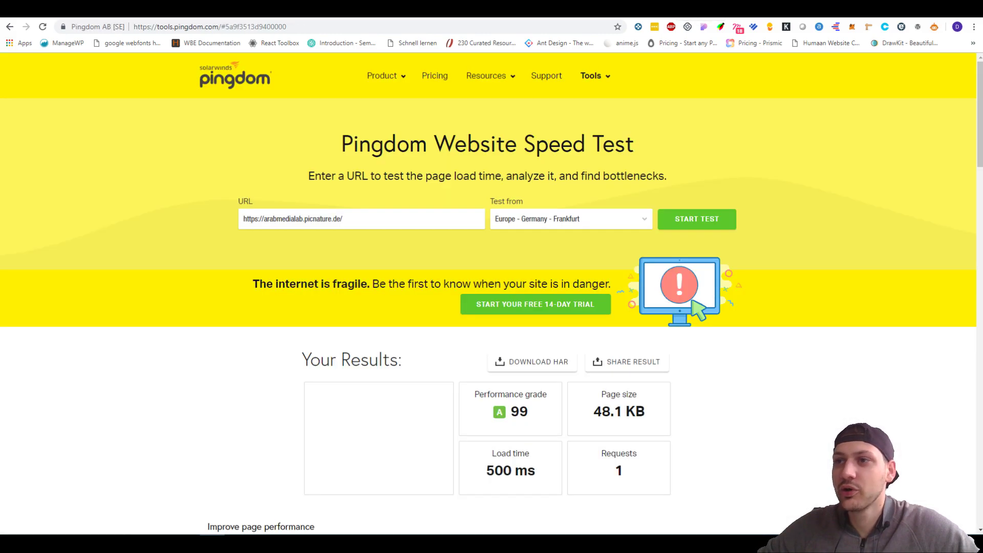
Examine the Pingdom results for the site: load time, number of requests, page size and the page performance suggestions.
{"action": "scroll", "coordinate": [792, 238], "scroll_direction": "down", "scroll_amount": 2}
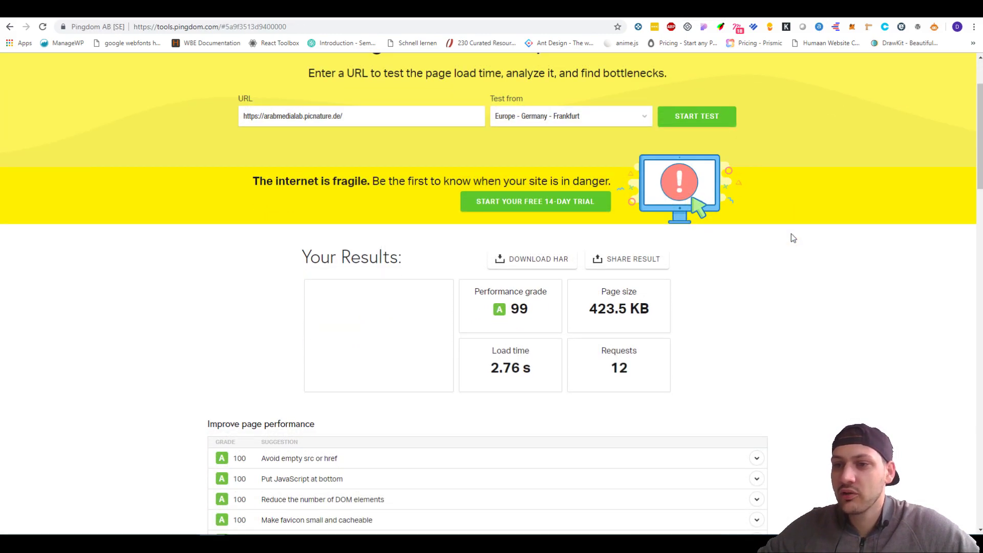
{"action": "scroll", "coordinate": [788, 228], "scroll_direction": "down", "scroll_amount": 2}
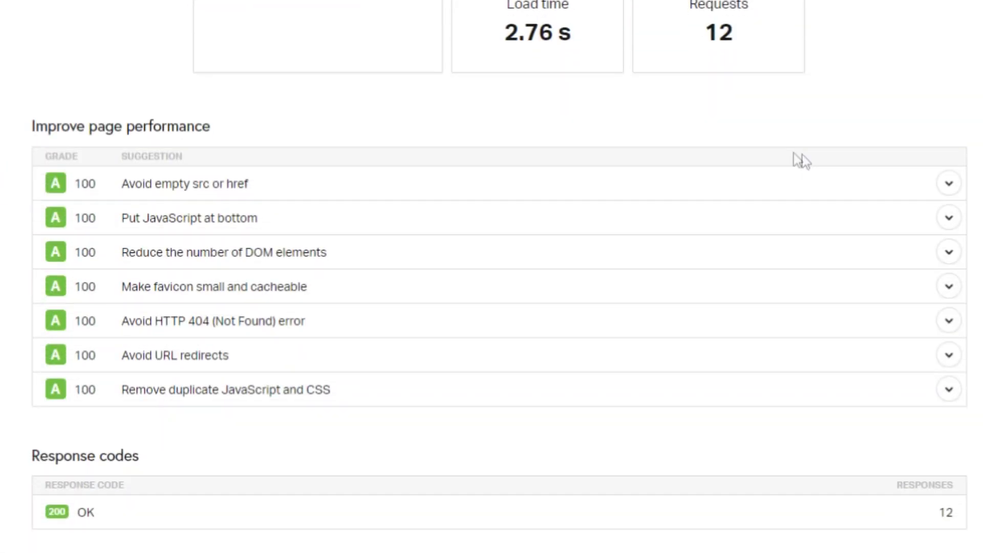
{"action": "left_click_drag", "start_coordinate": [480, 267], "coordinate": [579, 269]}
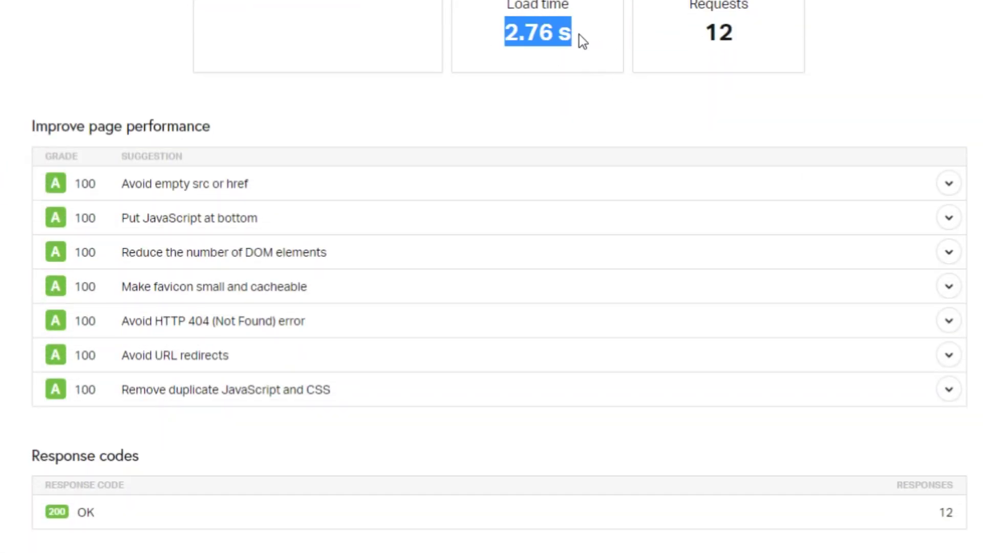
{"action": "scroll", "coordinate": [579, 35], "scroll_direction": "up", "scroll_amount": 5}
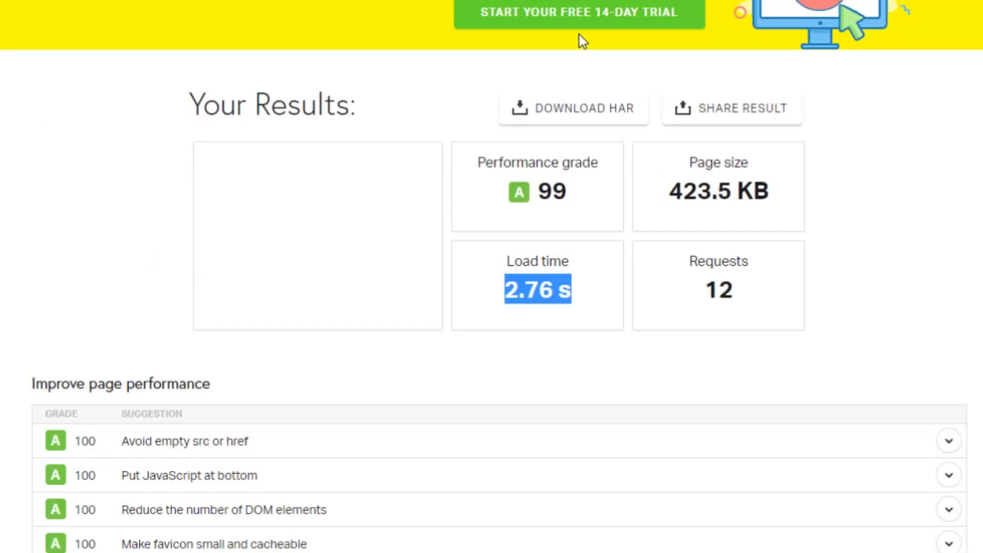
{"action": "scroll", "coordinate": [594, 62], "scroll_direction": "down", "scroll_amount": 2}
{"action": "left_click_drag", "start_coordinate": [686, 197], "coordinate": [763, 198]}
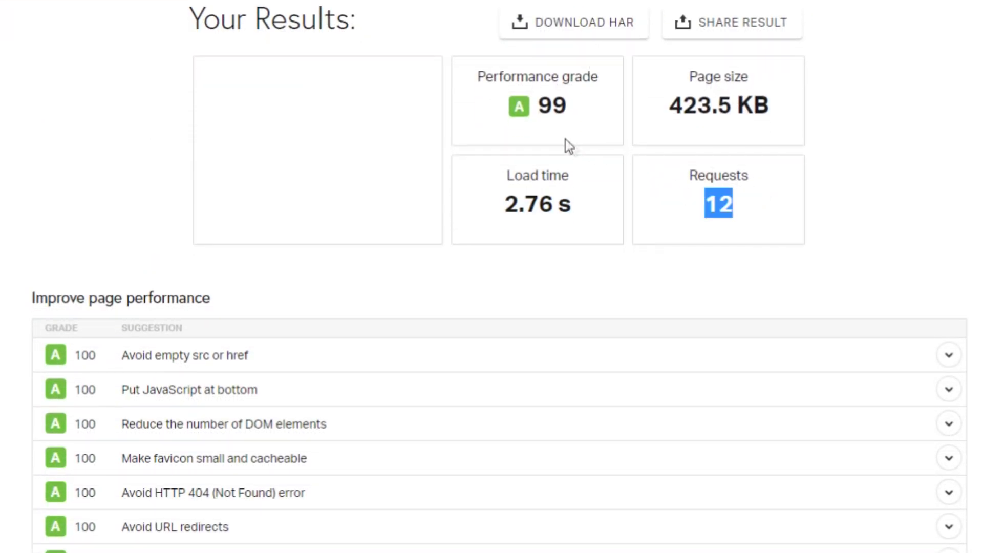
{"action": "left_click", "coordinate": [533, 97]}
{"action": "left_click_drag", "start_coordinate": [532, 97], "coordinate": [625, 97]}
{"action": "scroll", "coordinate": [625, 97], "scroll_direction": "down", "scroll_amount": 3}
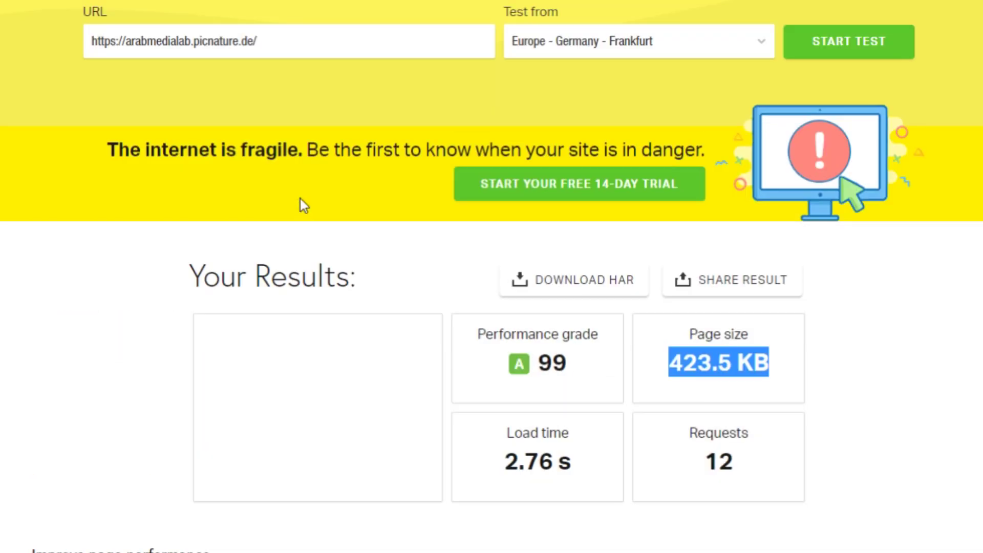
{"action": "scroll", "coordinate": [300, 198], "scroll_direction": "down", "scroll_amount": 5}
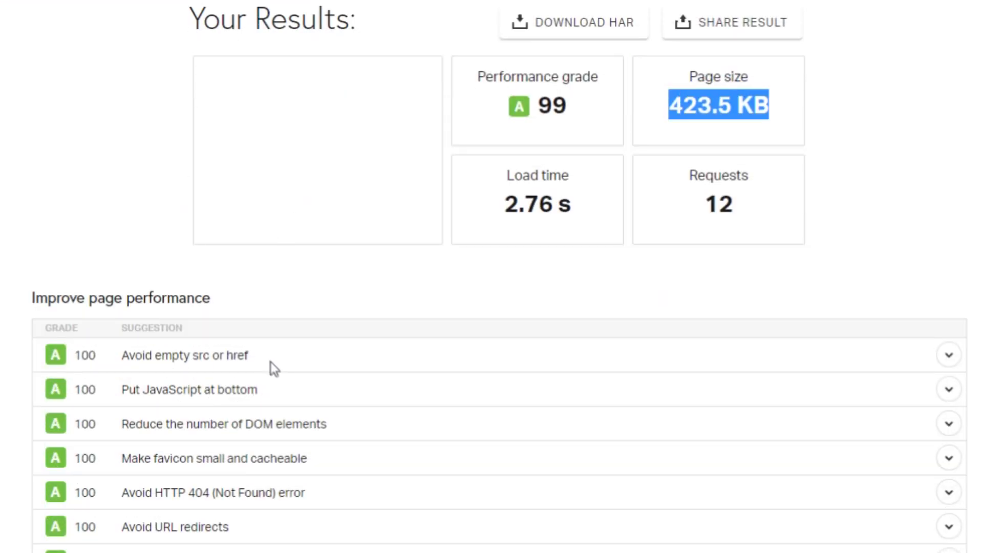
{"action": "scroll", "coordinate": [382, 278], "scroll_direction": "down", "scroll_amount": 2}
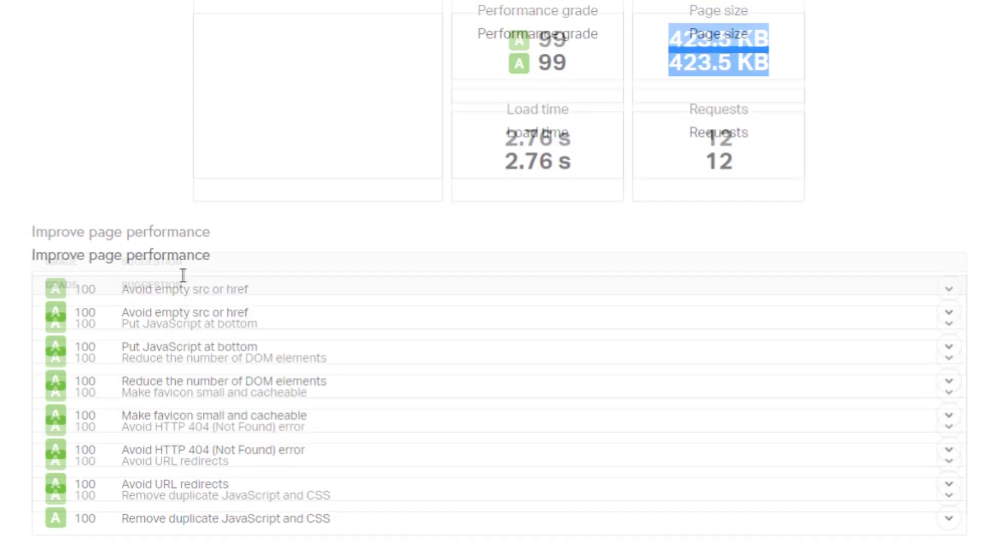
{"action": "left_click_drag", "start_coordinate": [77, 327], "coordinate": [68, 326]}
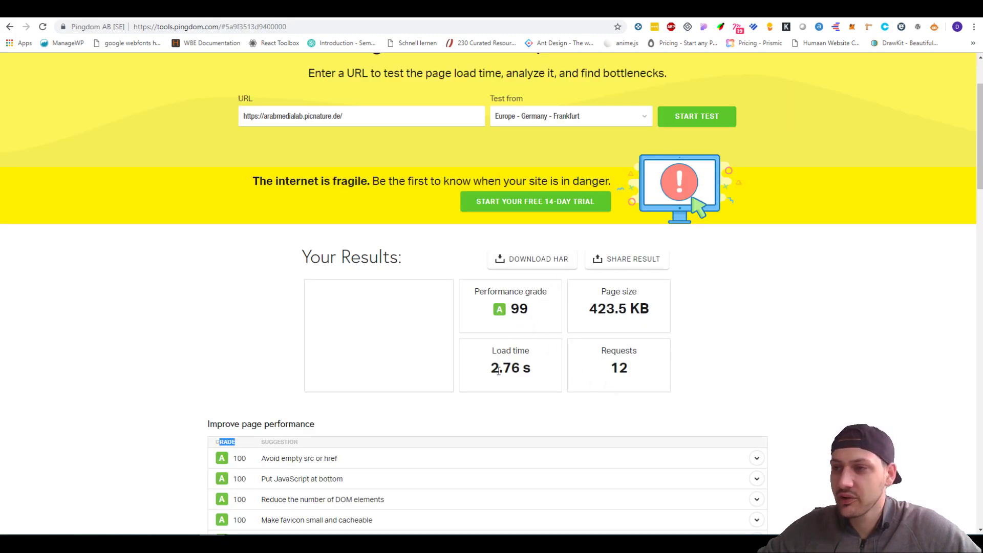
Check the load time against the File requests waterfall by inspecting the timing breakdown of the site's first request.
{"action": "left_click_drag", "start_coordinate": [491, 369], "coordinate": [534, 363]}
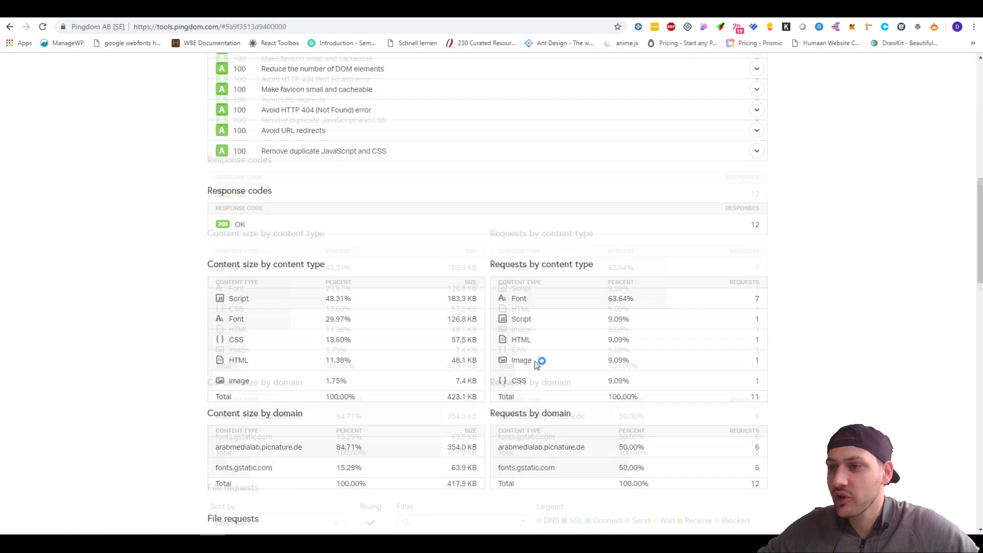
{"action": "scroll", "coordinate": [536, 358], "scroll_direction": "down", "scroll_amount": 5}
{"action": "mouse_move", "coordinate": [574, 311]}
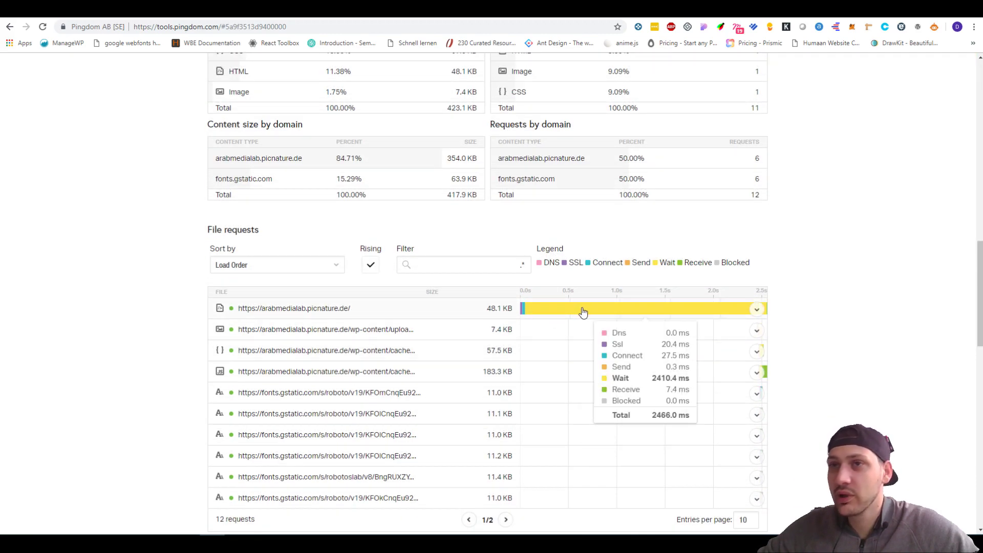
{"action": "scroll", "coordinate": [587, 320], "scroll_direction": "up", "scroll_amount": 3}
{"action": "scroll", "coordinate": [608, 351], "scroll_direction": "up", "scroll_amount": 10}
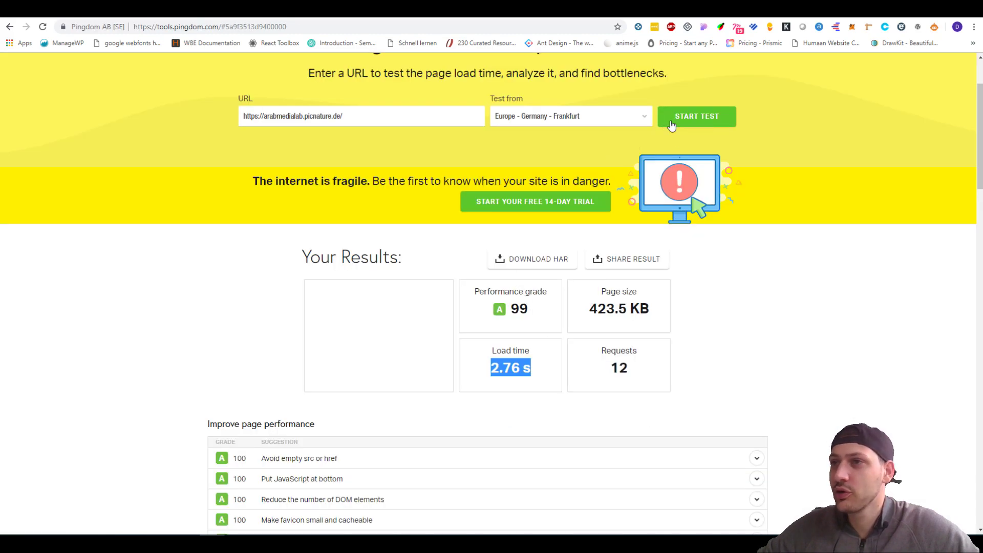
Run the Pingdom test of the site again from Europe - Germany - Frankfurt and check the new load time.
{"action": "left_click", "coordinate": [673, 125]}
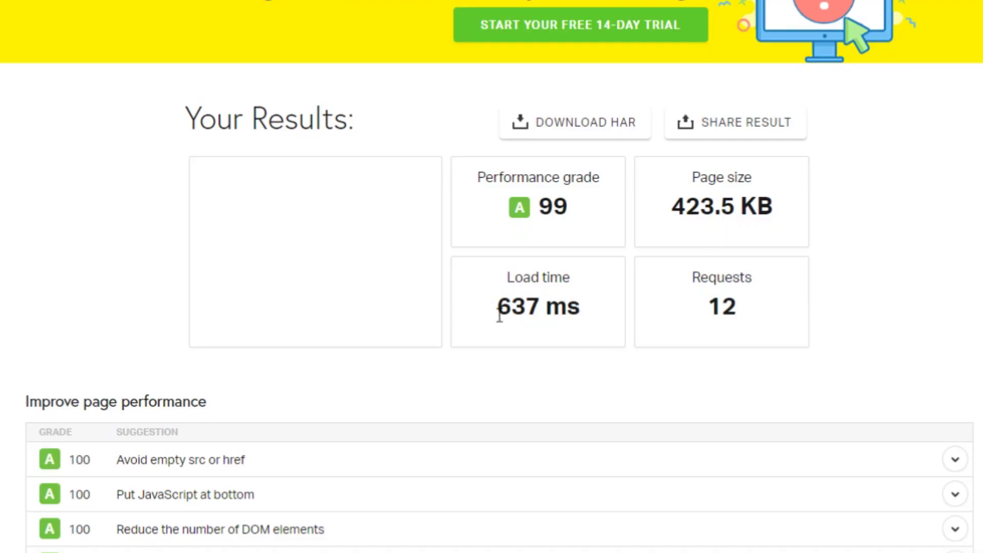
{"action": "left_click_drag", "start_coordinate": [487, 369], "coordinate": [556, 376]}
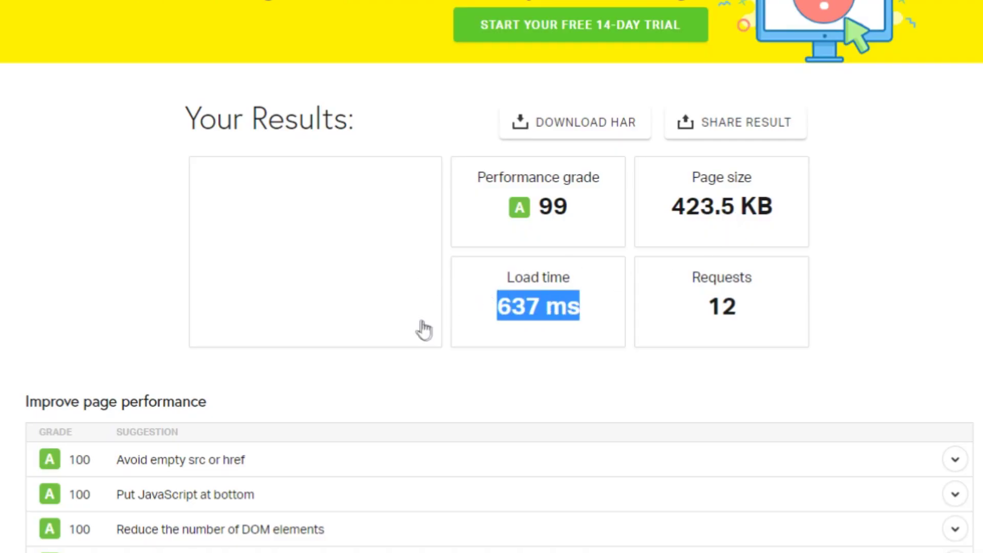
{"action": "scroll", "coordinate": [424, 330], "scroll_direction": "down", "scroll_amount": 2}
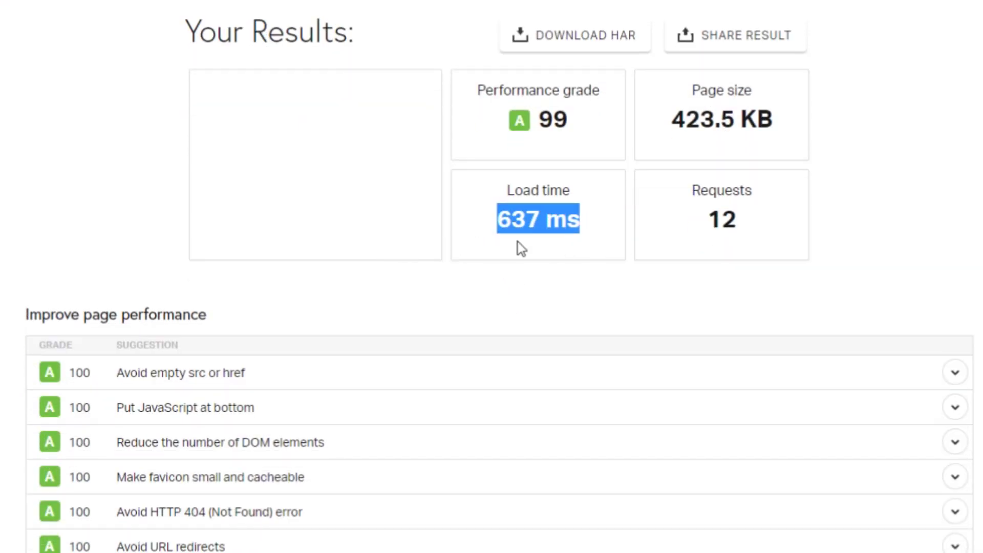
{"action": "left_click", "coordinate": [507, 229]}
{"action": "left_click_drag", "start_coordinate": [538, 221], "coordinate": [592, 228]}
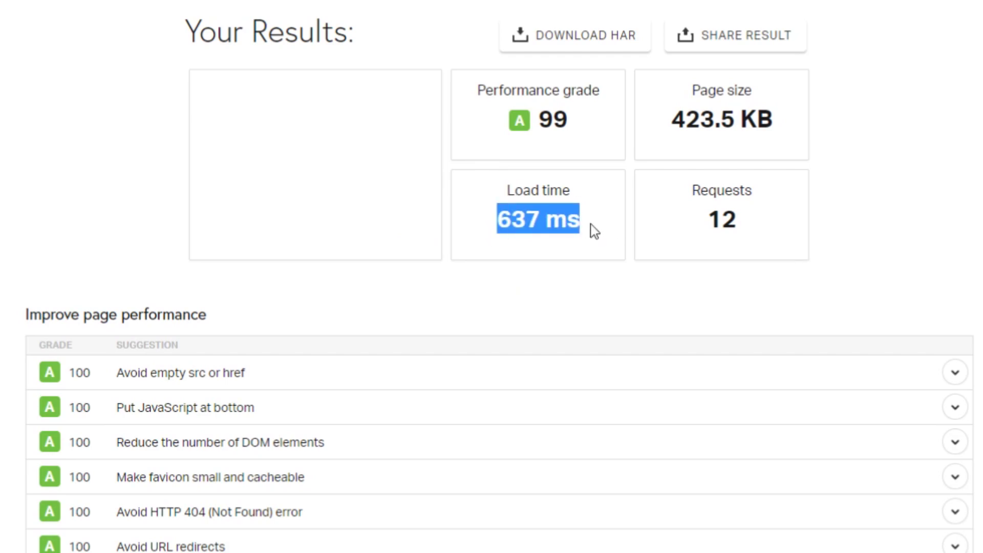
{"action": "left_click", "coordinate": [543, 223]}
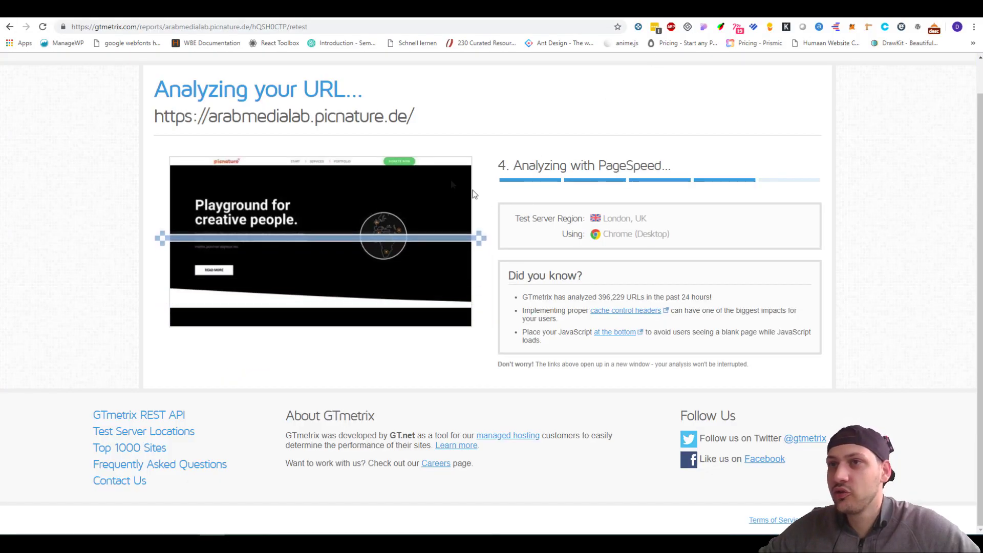
Load arabmedialab.picnature.de in the browser and open its front page in an incognito window through the logo link.
{"action": "left_click", "coordinate": [335, 26]}
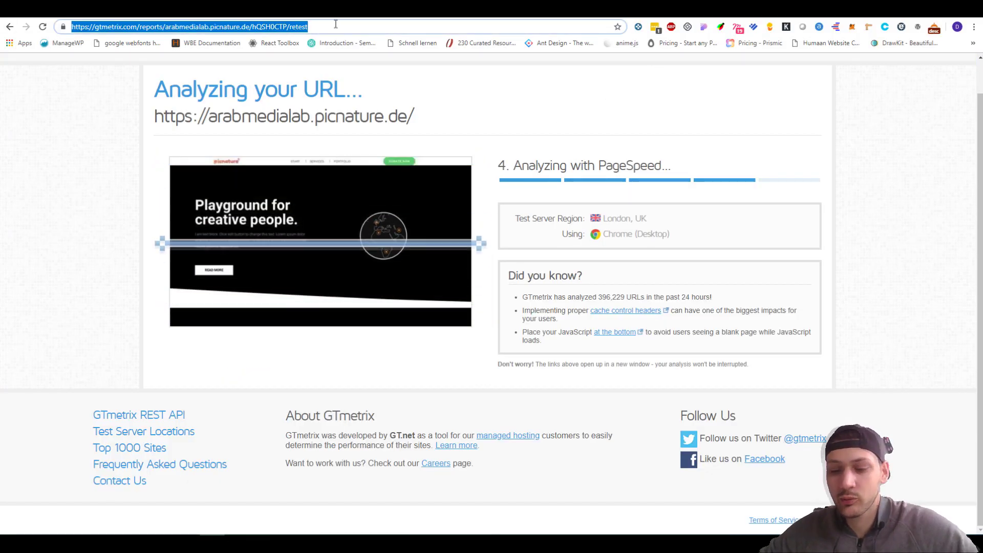
{"action": "key", "text": "Return"}
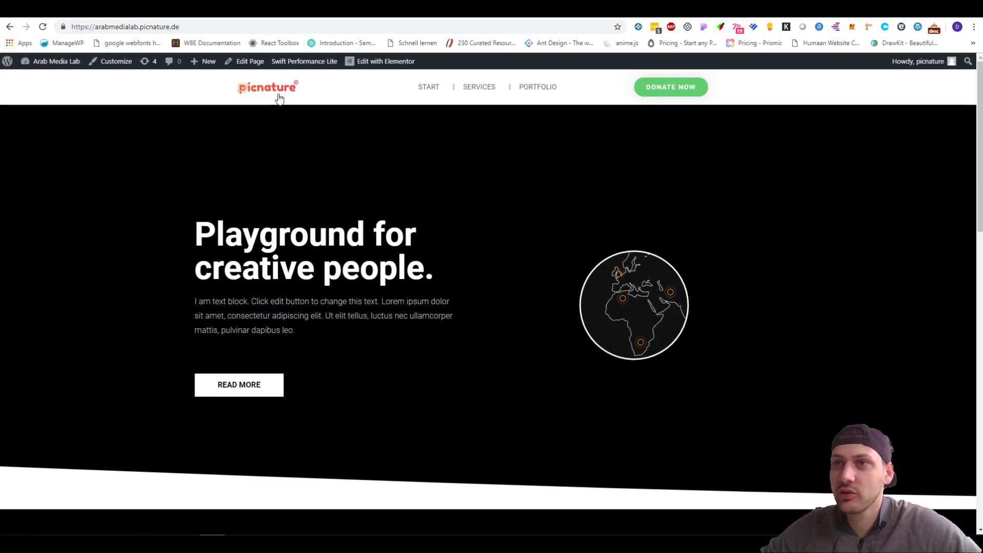
{"action": "right_click", "coordinate": [278, 94]}
{"action": "left_click", "coordinate": [341, 127]}
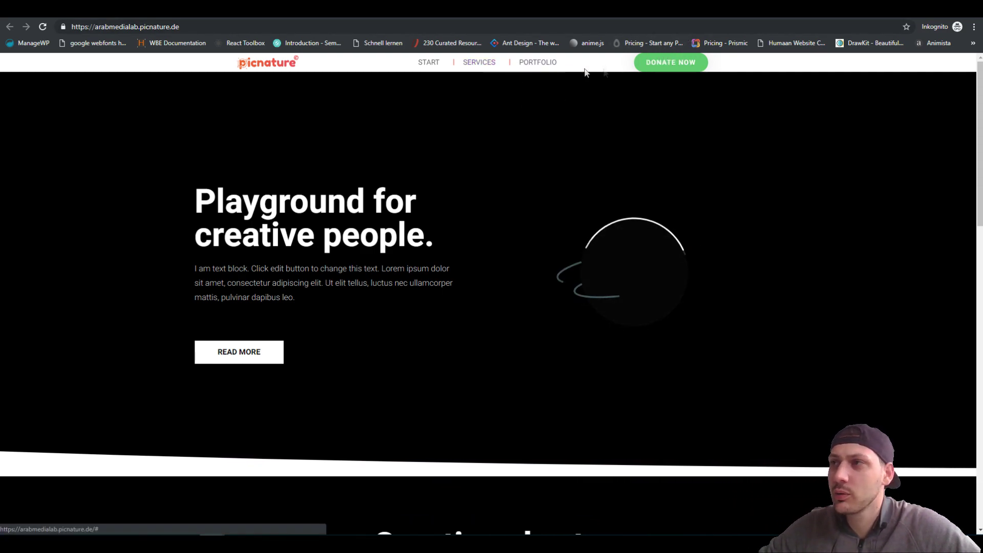
Look through the front page as a logged-out visitor, opening and closing the video in the About the company section.
{"action": "scroll", "coordinate": [594, 131], "scroll_direction": "down", "scroll_amount": 10}
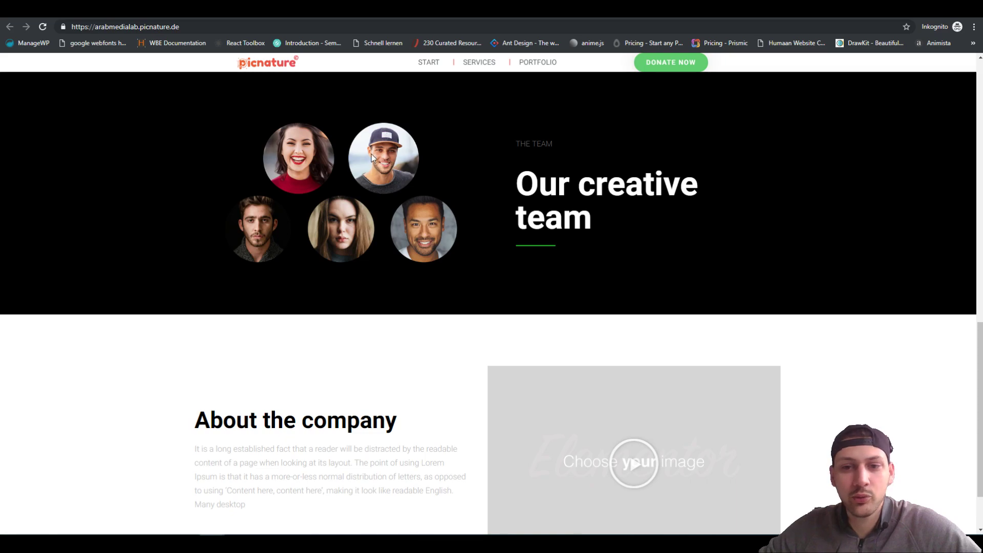
{"action": "scroll", "coordinate": [383, 153], "scroll_direction": "down", "scroll_amount": 2}
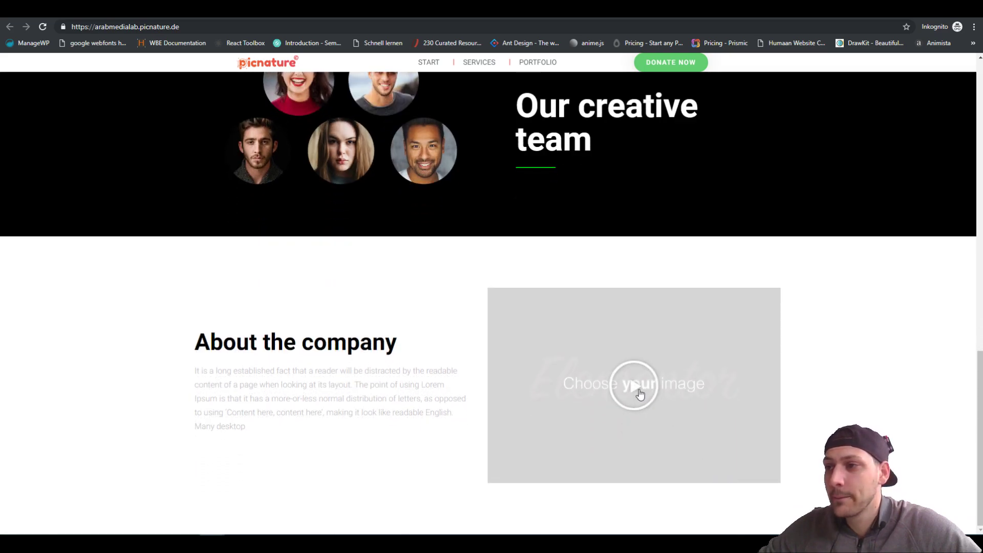
{"action": "left_click", "coordinate": [638, 390]}
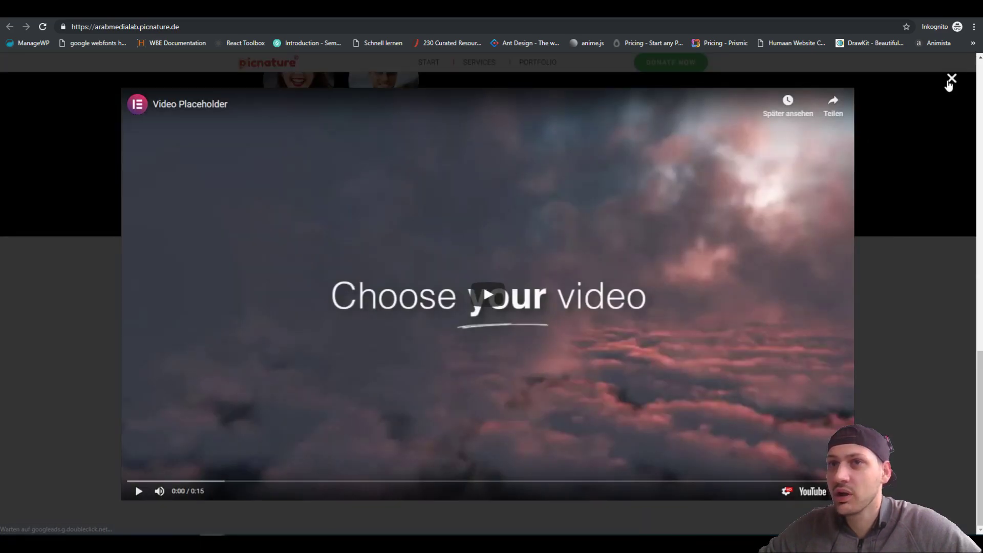
{"action": "left_click", "coordinate": [950, 78]}
{"action": "scroll", "coordinate": [757, 244], "scroll_direction": "up", "scroll_amount": 10}
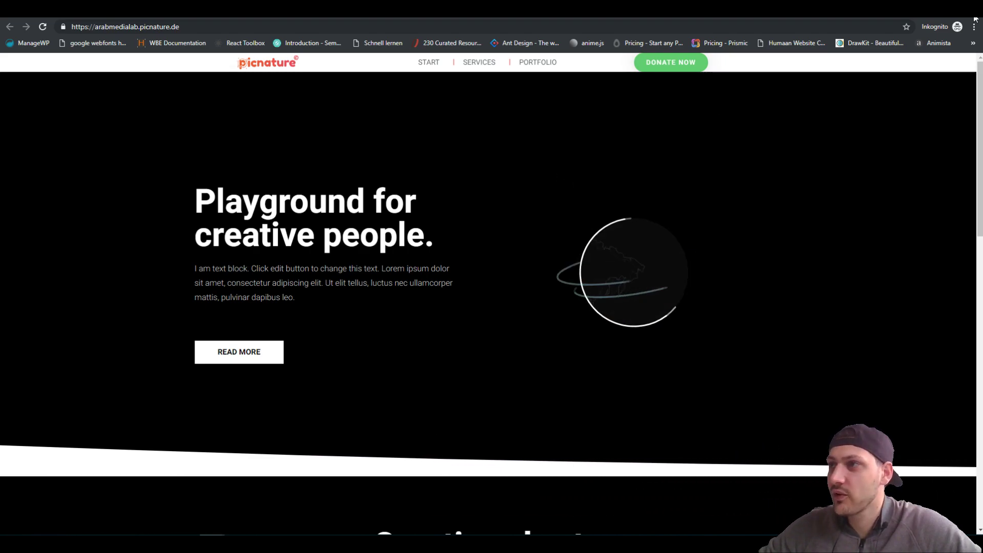
Switch to the GTmetrix report and review the fully loaded time, test server region, requests and total page size.
{"action": "key", "text": "alt+Tab"}
{"action": "key", "text": "ctrl+Tab"}
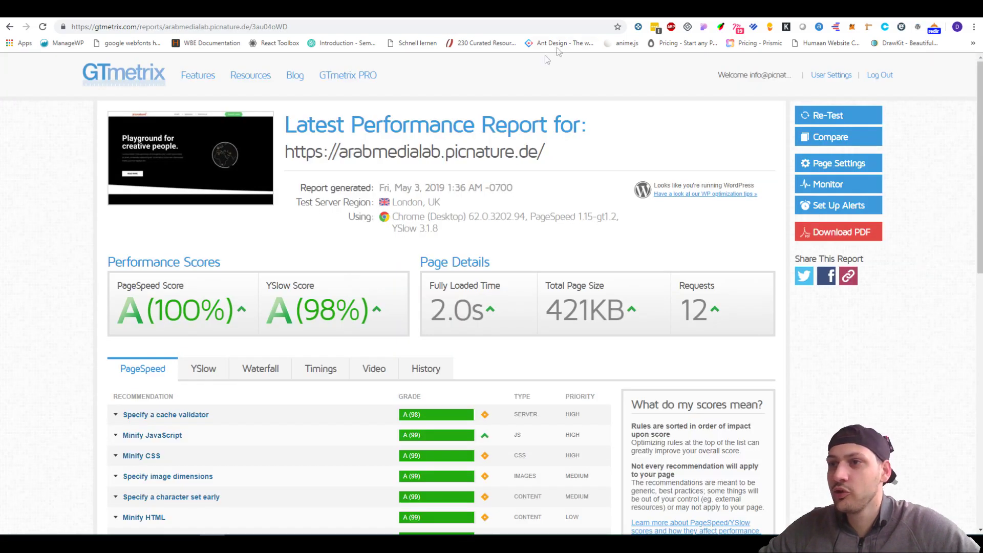
{"action": "scroll", "coordinate": [512, 137], "scroll_direction": "down", "scroll_amount": 4}
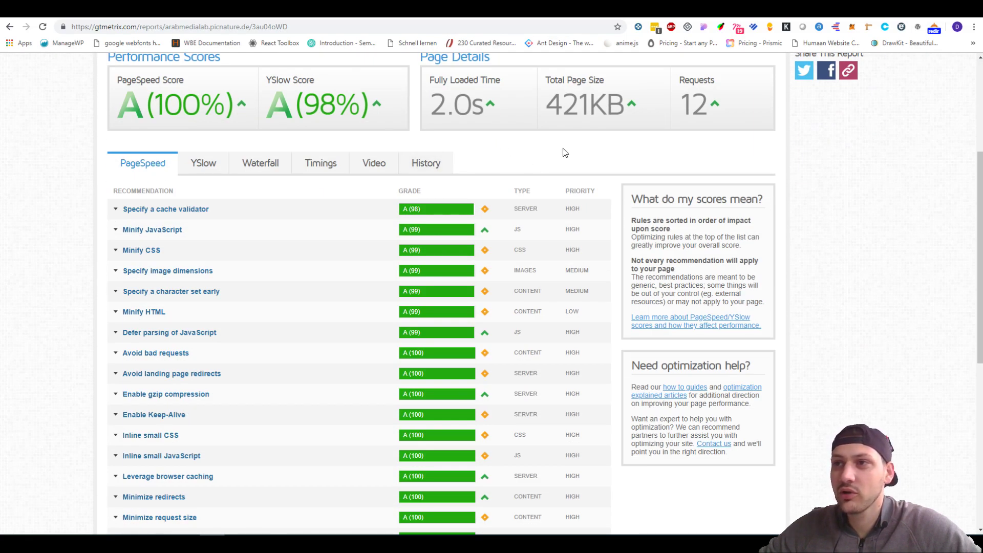
{"action": "scroll", "coordinate": [566, 161], "scroll_direction": "up", "scroll_amount": 4}
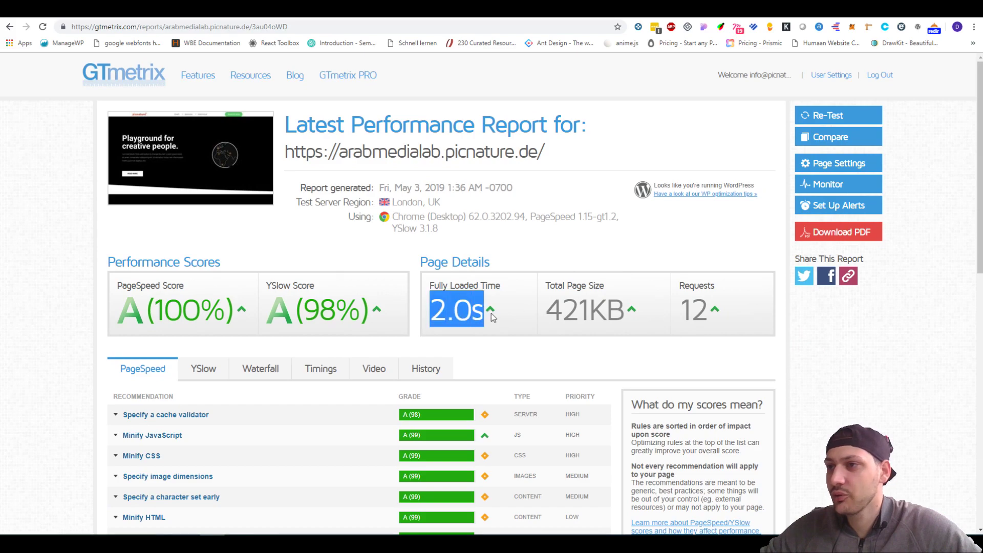
{"action": "left_click_drag", "start_coordinate": [398, 203], "coordinate": [419, 202]}
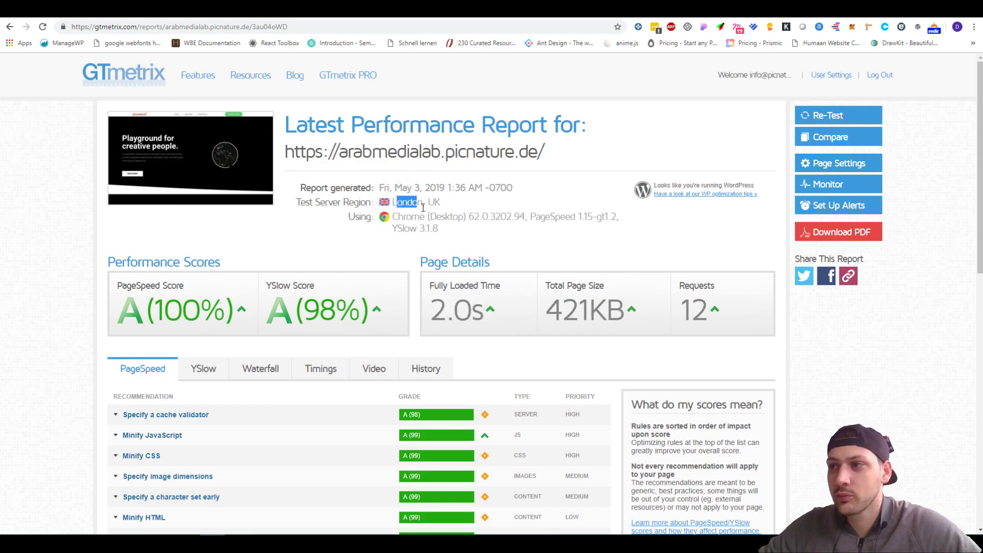
{"action": "left_click_drag", "start_coordinate": [680, 306], "coordinate": [734, 307]}
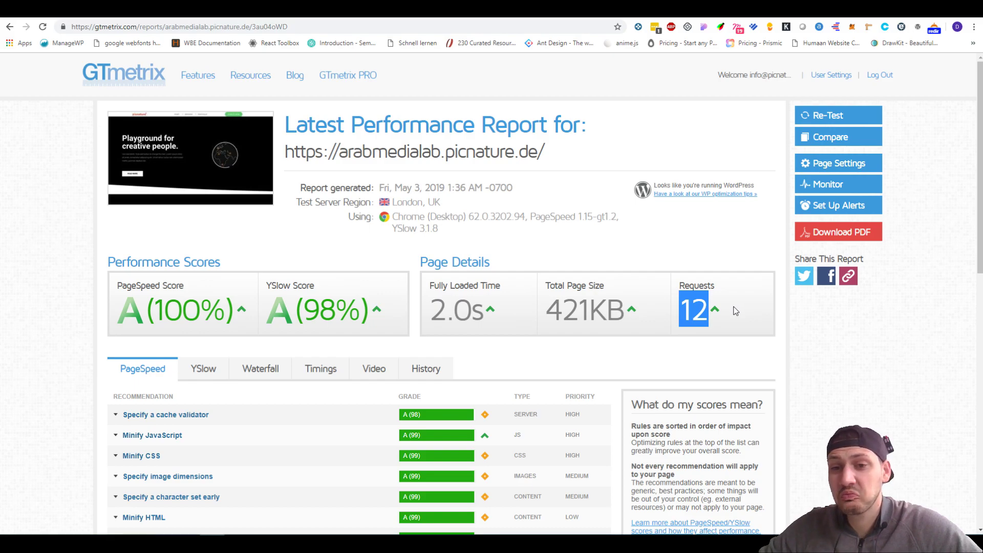
{"action": "left_click_drag", "start_coordinate": [545, 311], "coordinate": [621, 320]}
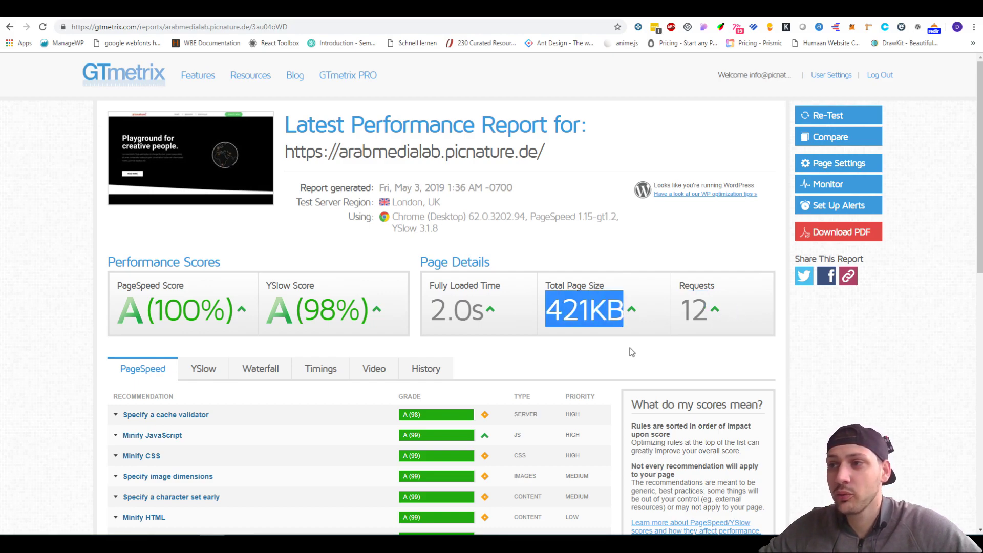
{"action": "scroll", "coordinate": [629, 352], "scroll_direction": "down", "scroll_amount": 2}
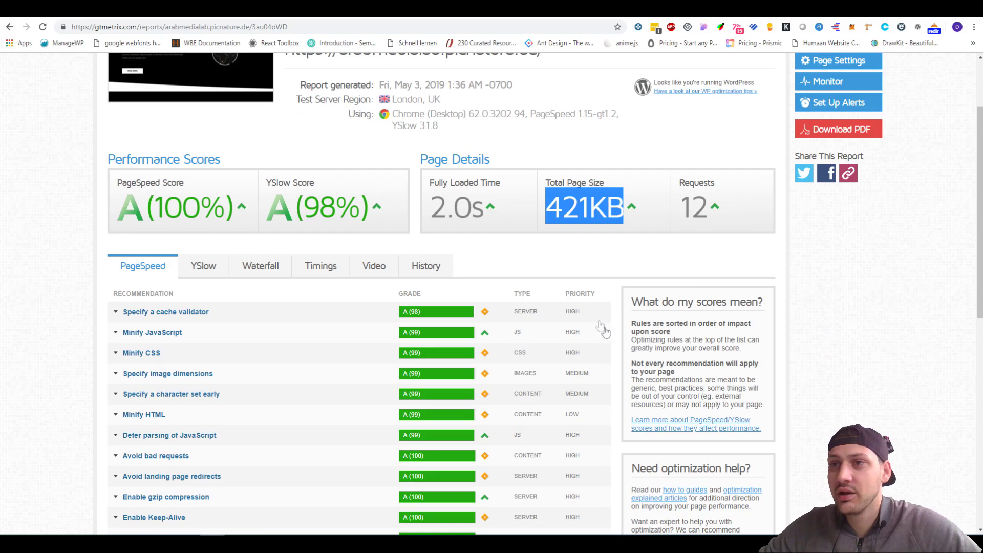
Check the YSlow score and its list of recommendations, and return to the fully loaded time in the report summary.
{"action": "left_click_drag", "start_coordinate": [290, 206], "coordinate": [383, 215]}
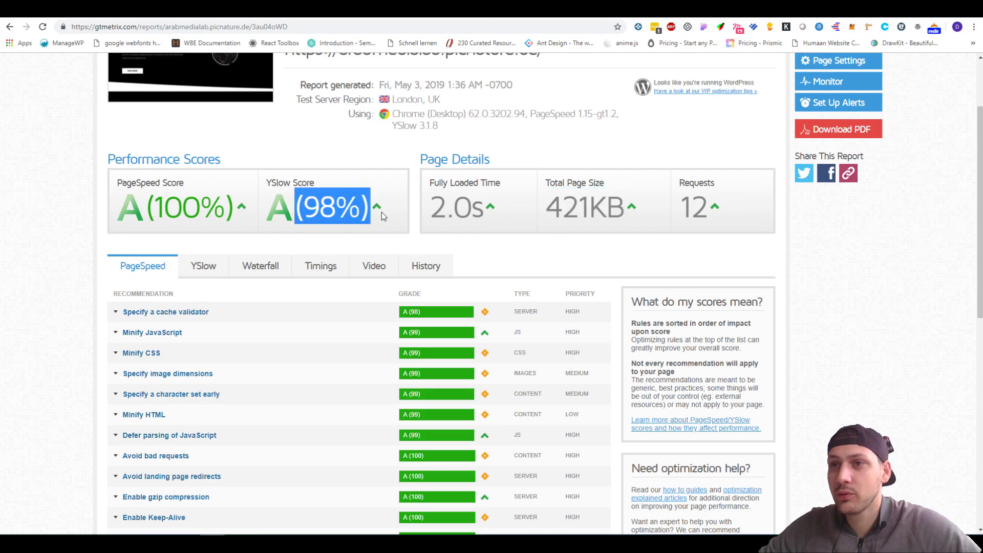
{"action": "left_click", "coordinate": [199, 267]}
{"action": "scroll", "coordinate": [301, 266], "scroll_direction": "down", "scroll_amount": 4}
{"action": "scroll", "coordinate": [306, 207], "scroll_direction": "up", "scroll_amount": 2}
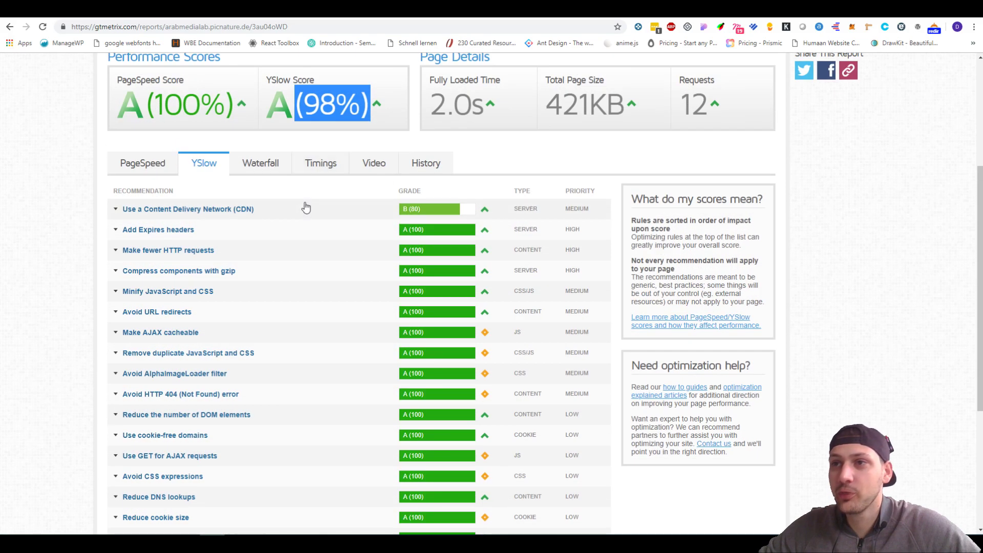
{"action": "scroll", "coordinate": [367, 200], "scroll_direction": "up", "scroll_amount": 1}
{"action": "scroll", "coordinate": [453, 183], "scroll_direction": "up", "scroll_amount": 3}
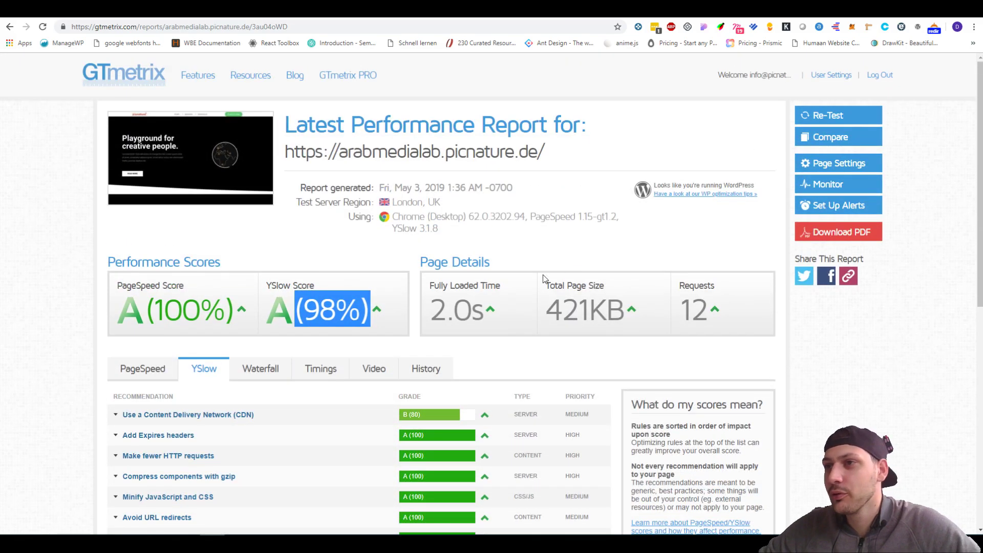
{"action": "left_click_drag", "start_coordinate": [425, 306], "coordinate": [527, 321]}
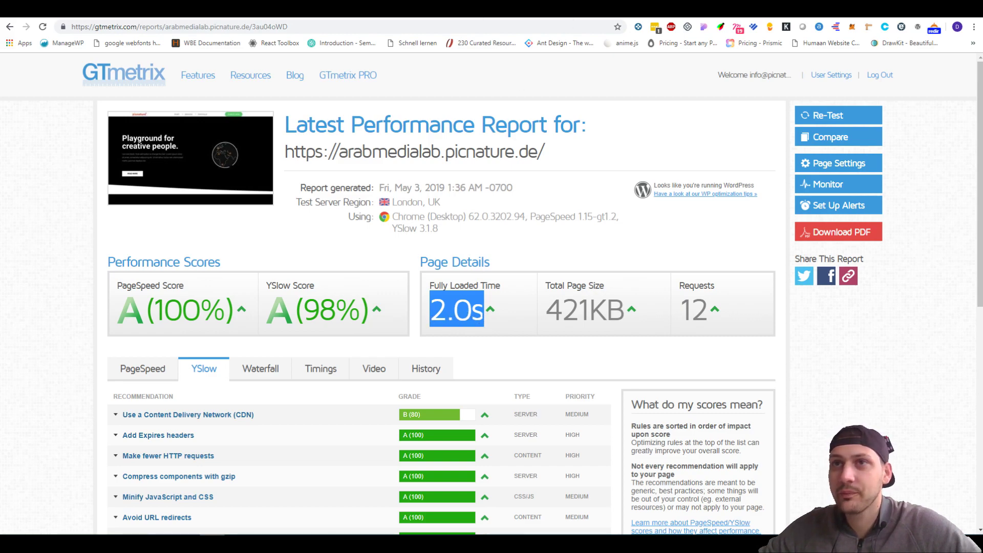
Switch to the site's WordPress admin and deactivate Swift Performance Lite among the installed plugins.
{"action": "key", "text": "ctrl+Tab"}
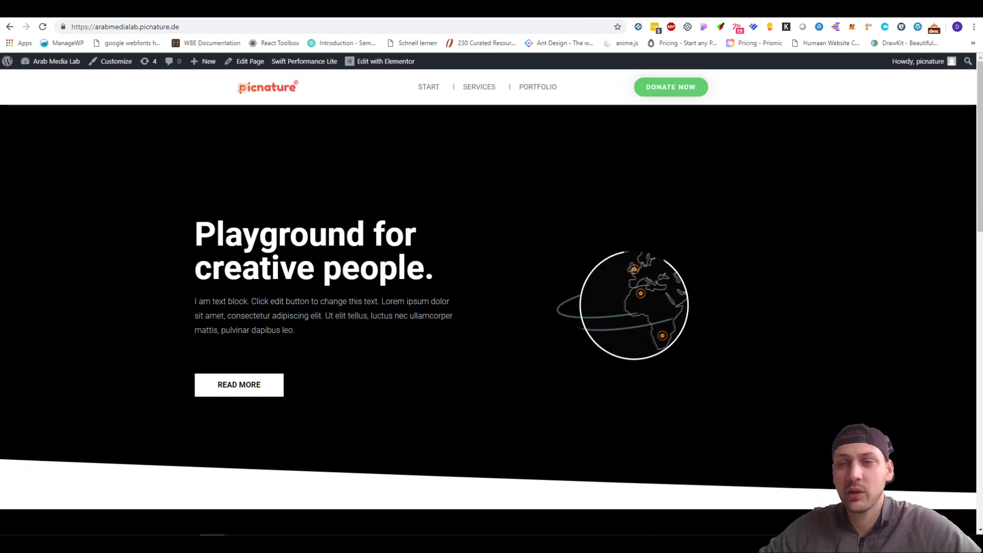
{"action": "left_click", "coordinate": [15, 74]}
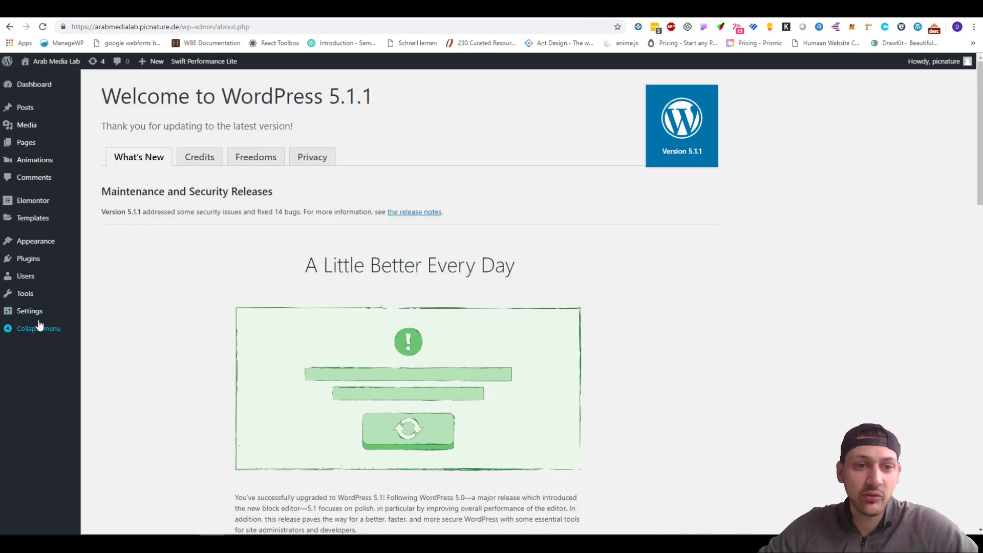
{"action": "mouse_move", "coordinate": [76, 263]}
{"action": "left_click", "coordinate": [110, 261]}
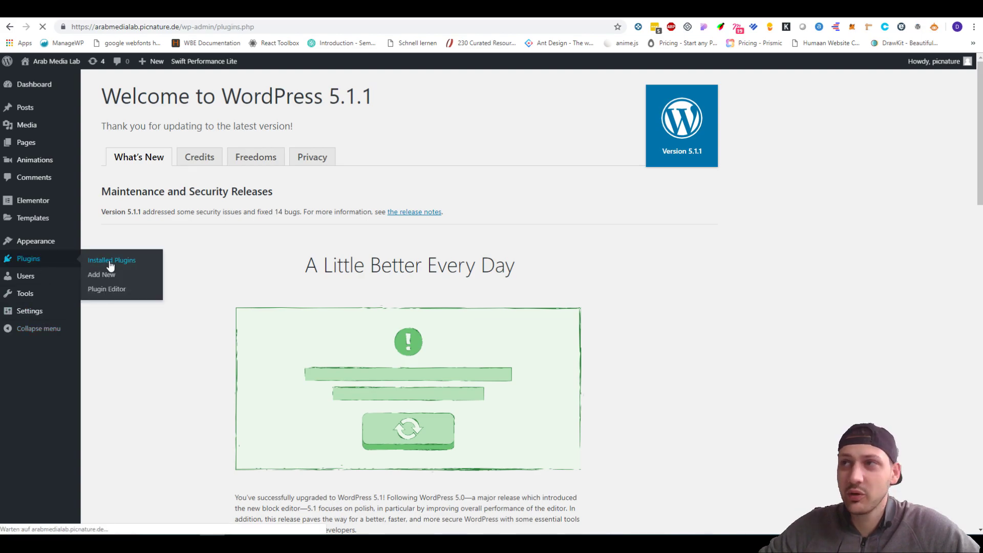
{"action": "left_click", "coordinate": [160, 289]}
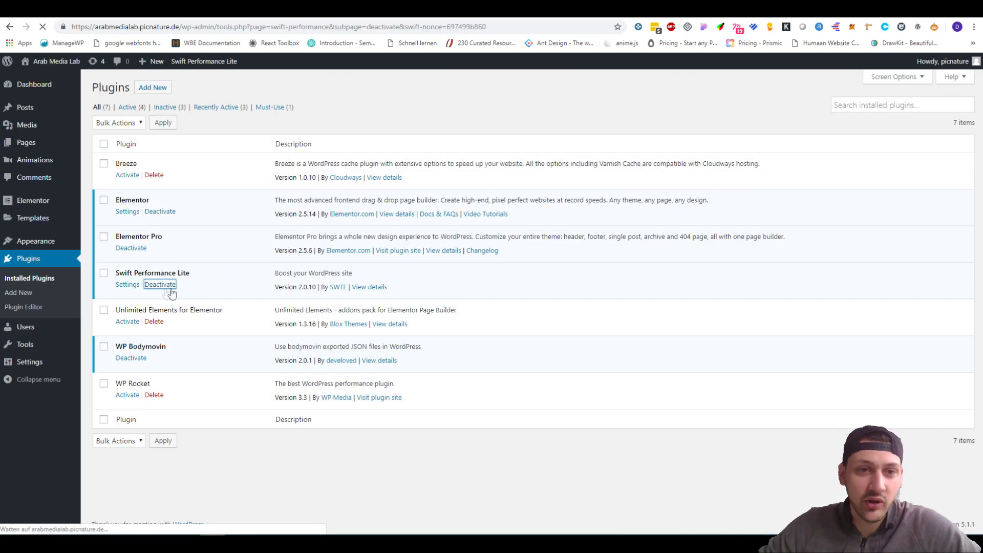
{"action": "left_click", "coordinate": [586, 269]}
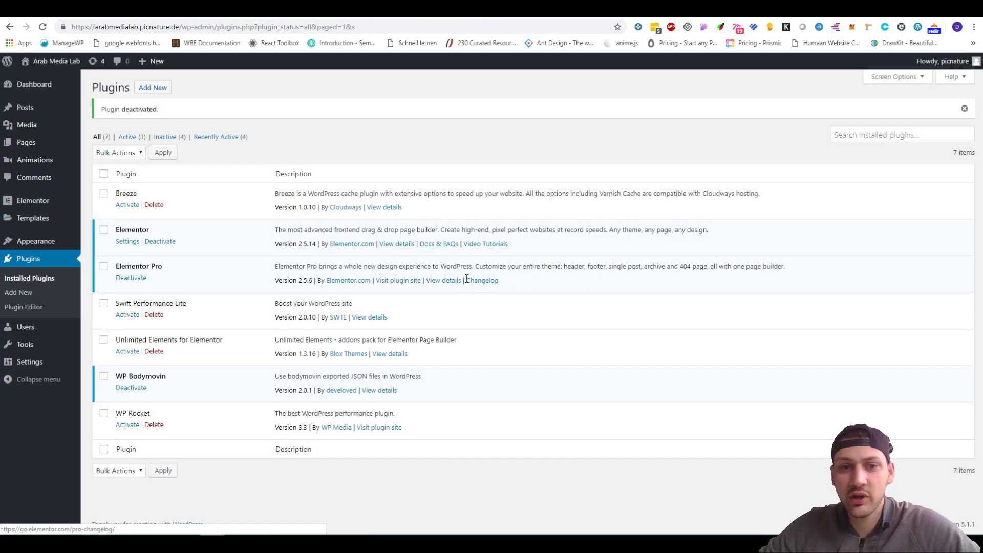
Activate the WP Rocket plugin and open its settings page.
{"action": "left_click", "coordinate": [121, 426]}
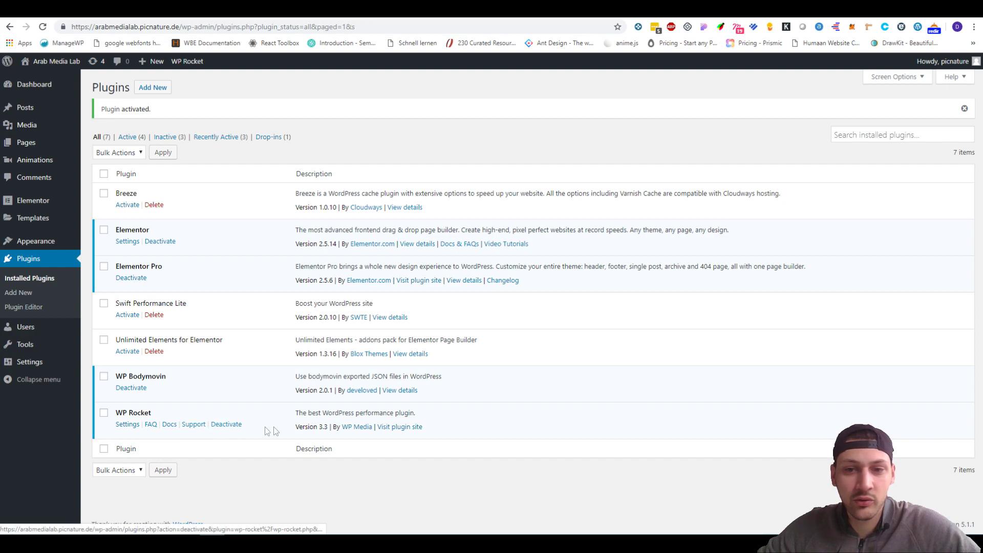
{"action": "mouse_move", "coordinate": [54, 366]}
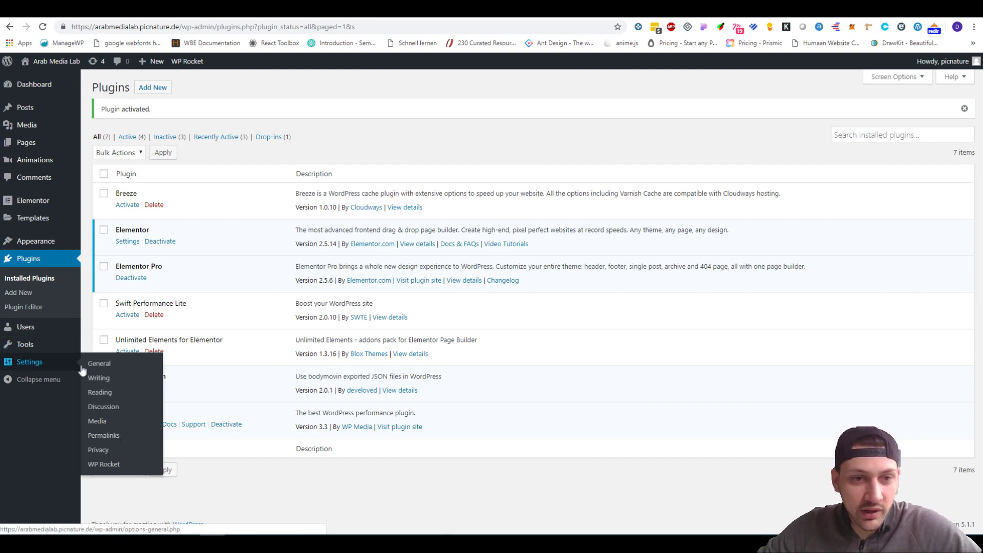
{"action": "left_click", "coordinate": [103, 463]}
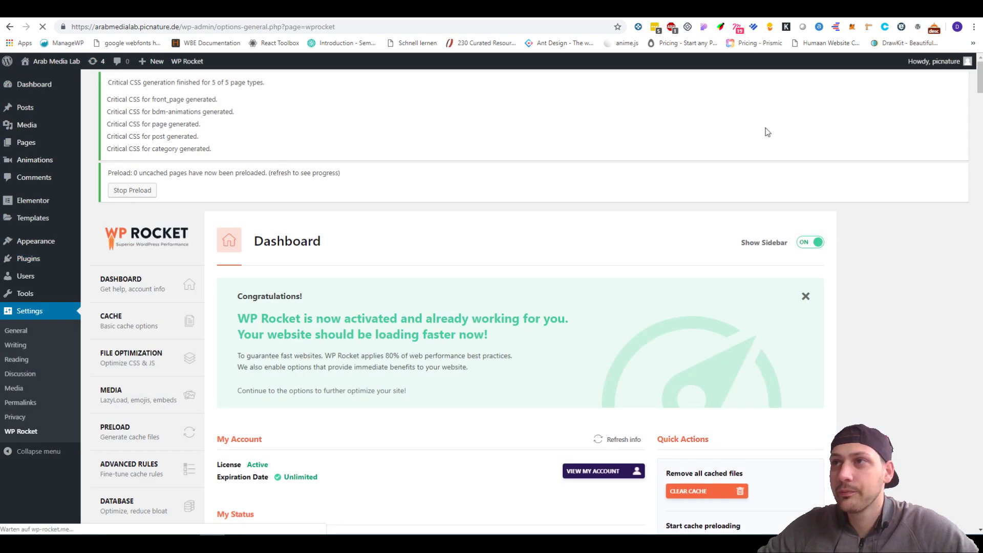
Review the critical CSS generation notice and the WP Rocket dashboard with its account, status and quick actions.
{"action": "left_click_drag", "start_coordinate": [108, 116], "coordinate": [166, 134]}
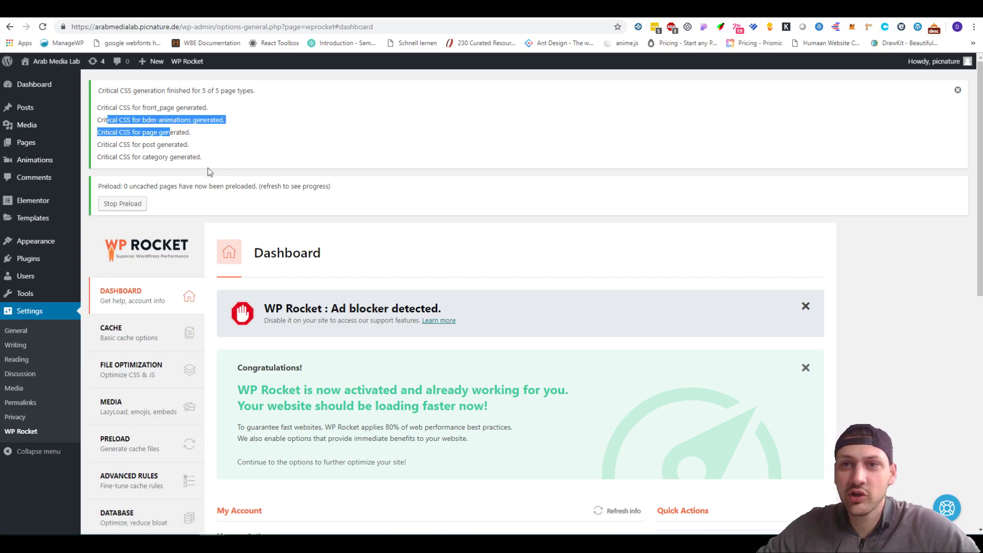
{"action": "scroll", "coordinate": [249, 167], "scroll_direction": "down", "scroll_amount": 10}
{"action": "scroll", "coordinate": [252, 167], "scroll_direction": "up", "scroll_amount": 5}
{"action": "scroll", "coordinate": [255, 165], "scroll_direction": "down", "scroll_amount": 5}
{"action": "scroll", "coordinate": [255, 165], "scroll_direction": "up", "scroll_amount": 4}
{"action": "scroll", "coordinate": [238, 146], "scroll_direction": "up", "scroll_amount": 1}
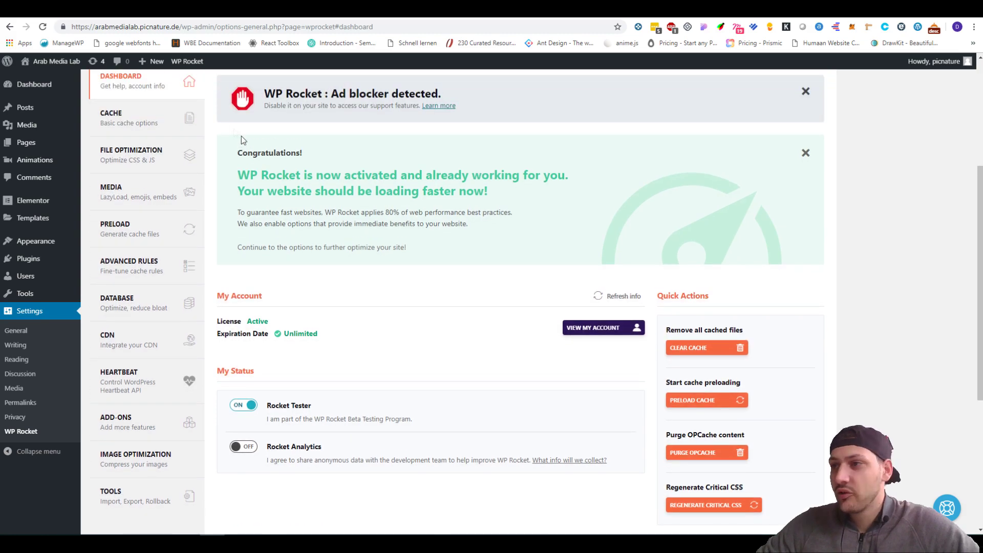
Review WP Rocket's mobile cache, user cache and cache lifespan settings.
{"action": "left_click", "coordinate": [138, 125]}
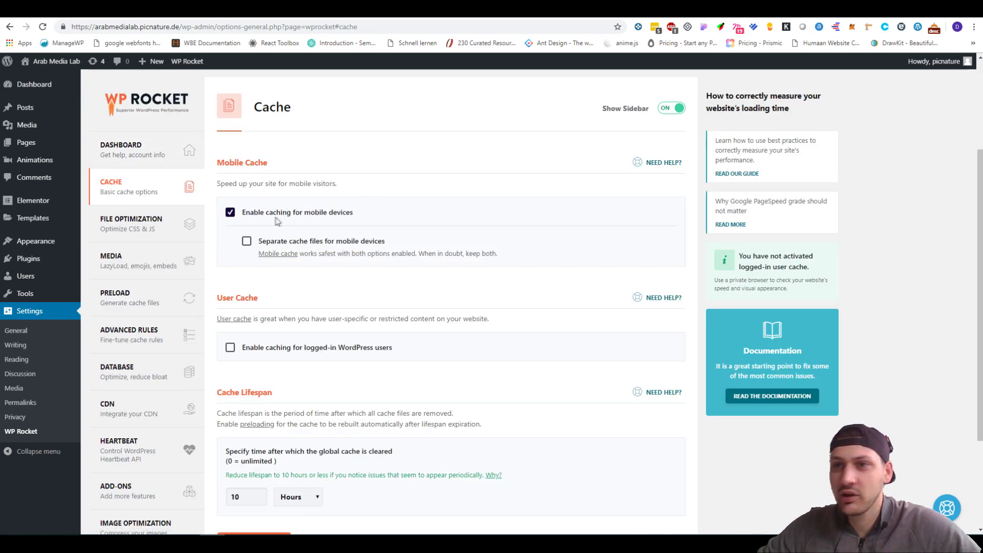
{"action": "scroll", "coordinate": [307, 218], "scroll_direction": "down", "scroll_amount": 3}
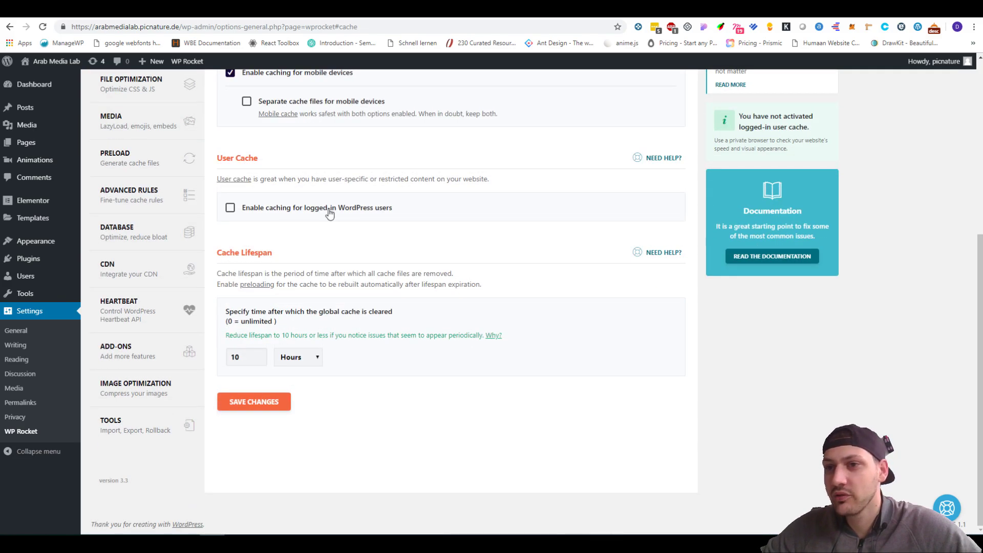
{"action": "scroll", "coordinate": [164, 169], "scroll_direction": "up", "scroll_amount": 2}
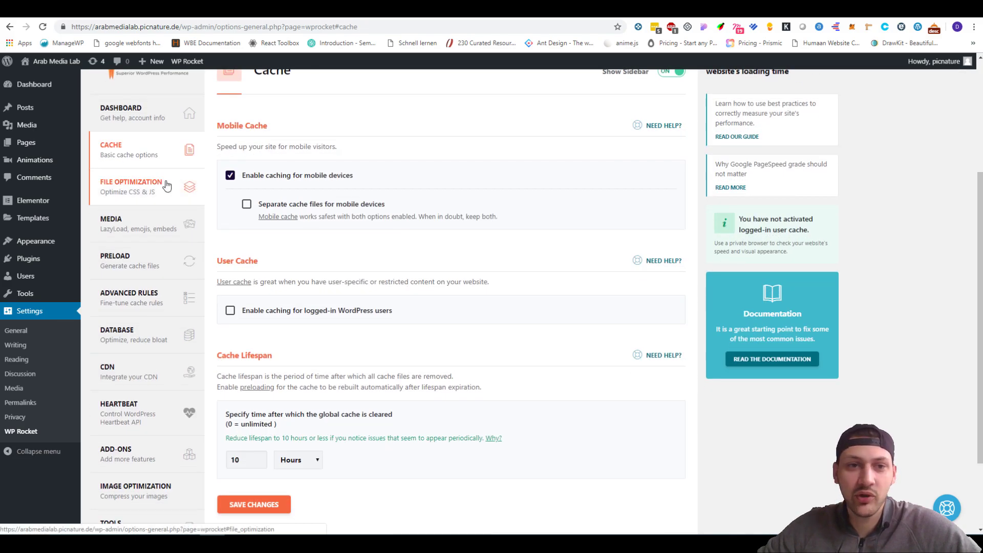
Review the File Optimization settings for HTML, CSS and JavaScript files.
{"action": "left_click", "coordinate": [166, 185]}
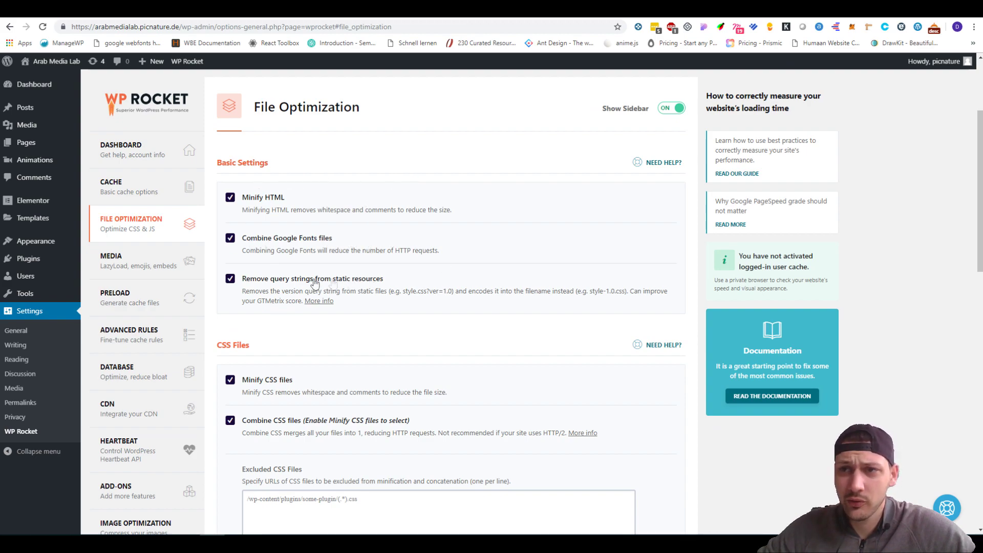
{"action": "scroll", "coordinate": [345, 267], "scroll_direction": "down", "scroll_amount": 3}
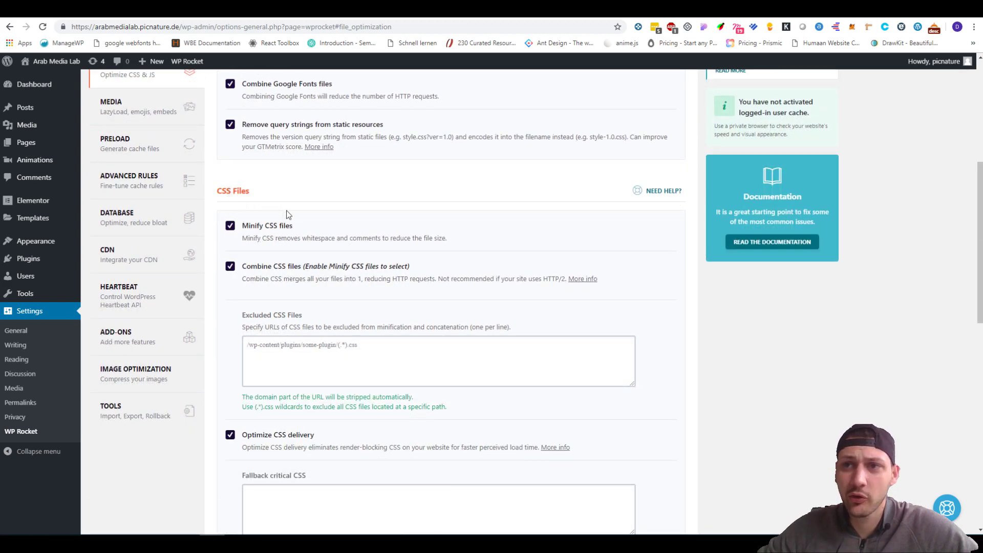
{"action": "scroll", "coordinate": [307, 231], "scroll_direction": "down", "scroll_amount": 5}
{"action": "scroll", "coordinate": [355, 266], "scroll_direction": "down", "scroll_amount": 6}
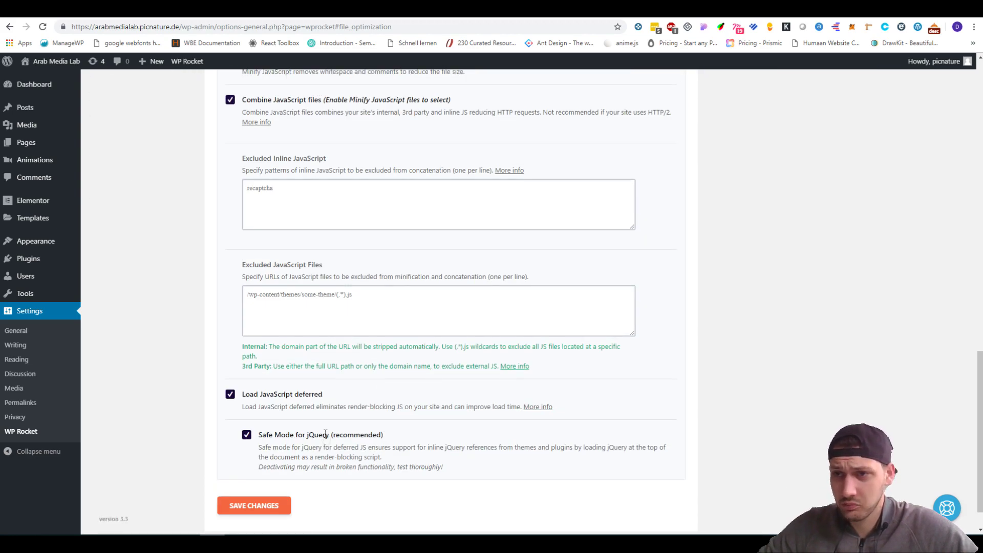
{"action": "scroll", "coordinate": [303, 291], "scroll_direction": "up", "scroll_amount": 15}
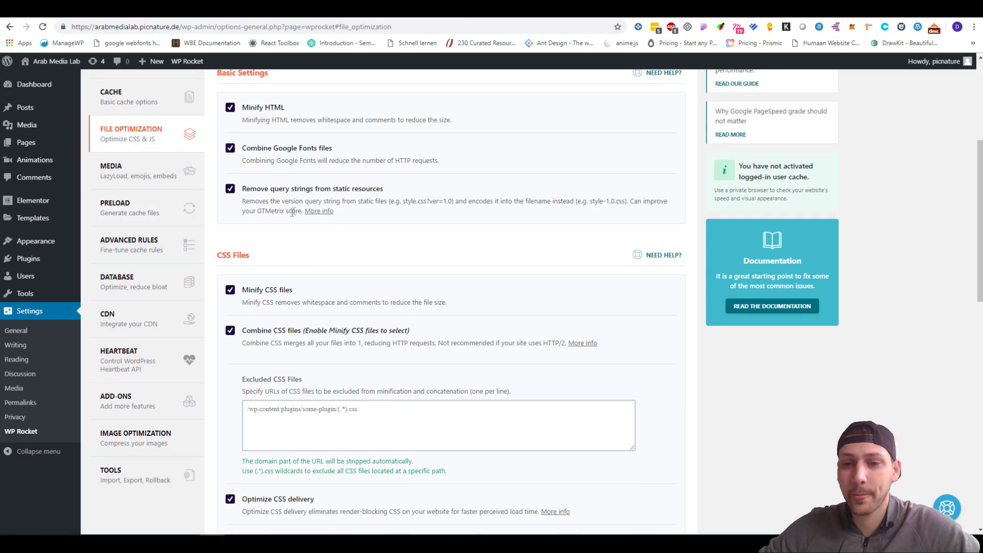
Review the Media settings for LazyLoad, emoji and embeds, and the Preload settings.
{"action": "left_click", "coordinate": [145, 174]}
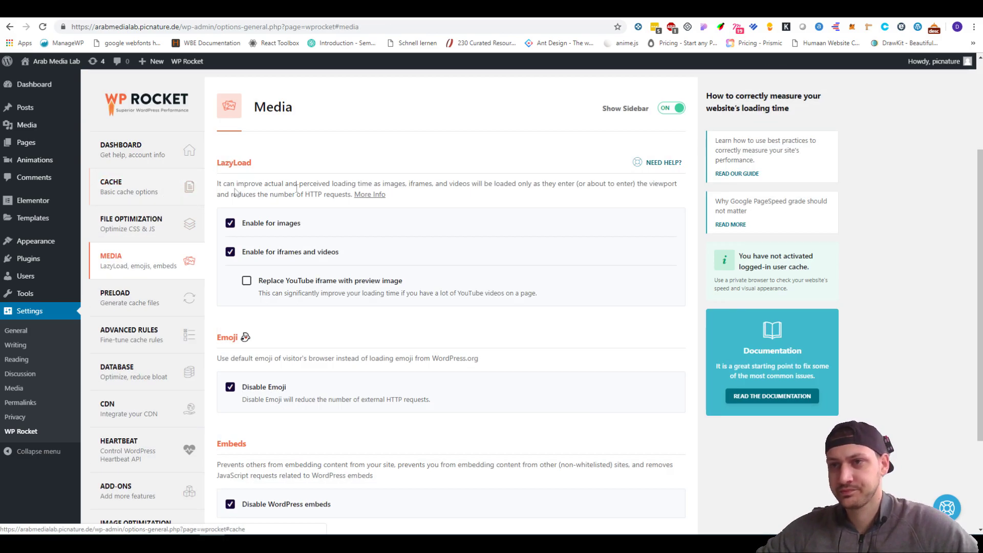
{"action": "scroll", "coordinate": [237, 182], "scroll_direction": "down", "scroll_amount": 3}
{"action": "scroll", "coordinate": [323, 115], "scroll_direction": "up", "scroll_amount": 1}
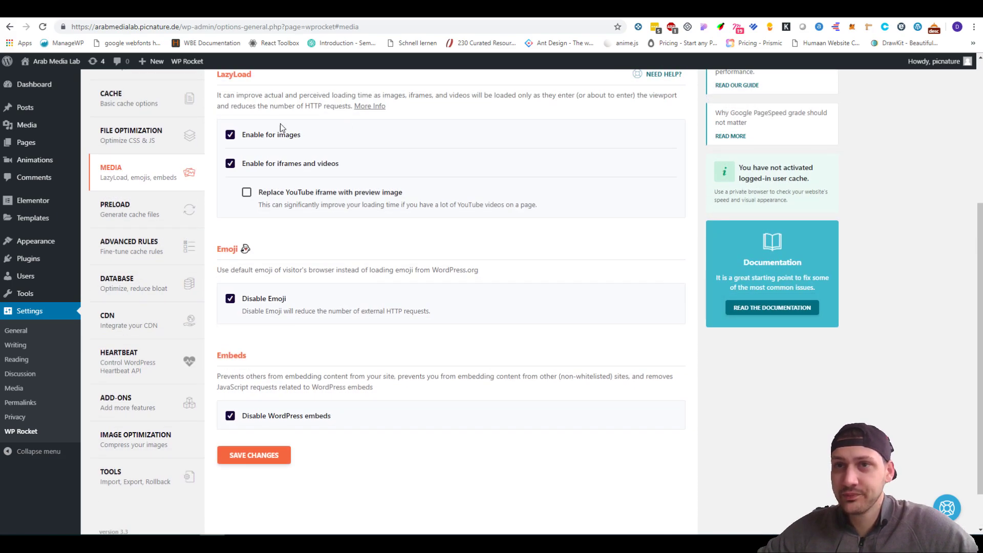
{"action": "scroll", "coordinate": [279, 232], "scroll_direction": "down", "scroll_amount": 1}
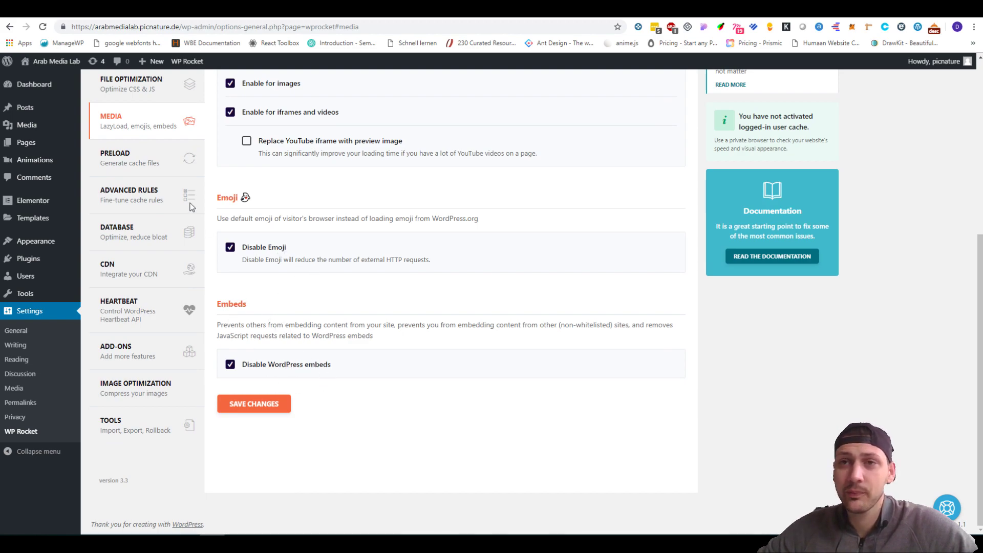
{"action": "left_click", "coordinate": [146, 159]}
{"action": "scroll", "coordinate": [292, 146], "scroll_direction": "down", "scroll_amount": 3}
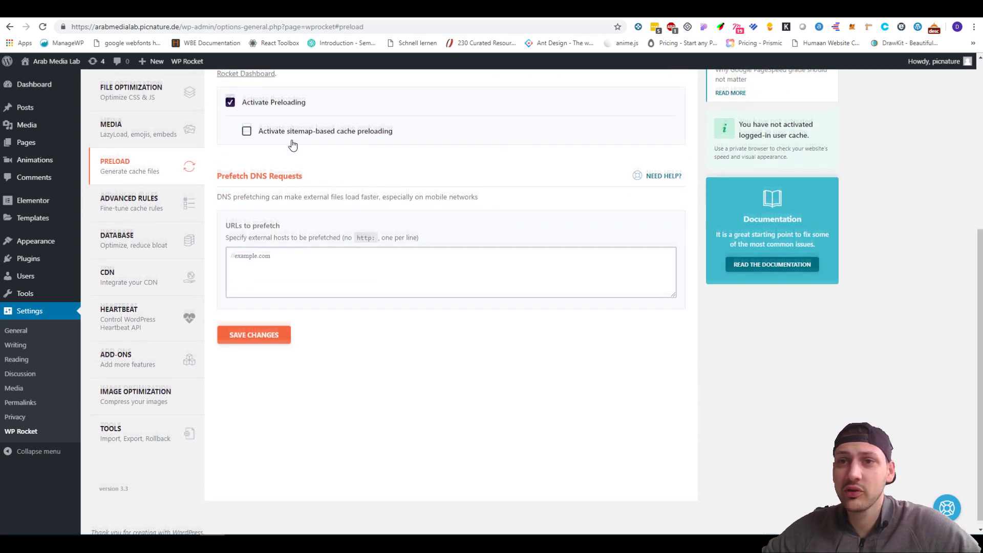
Look through the Advanced Rules and the Database cleanup options of WP Rocket.
{"action": "left_click", "coordinate": [132, 203]}
{"action": "scroll", "coordinate": [287, 185], "scroll_direction": "down", "scroll_amount": 10}
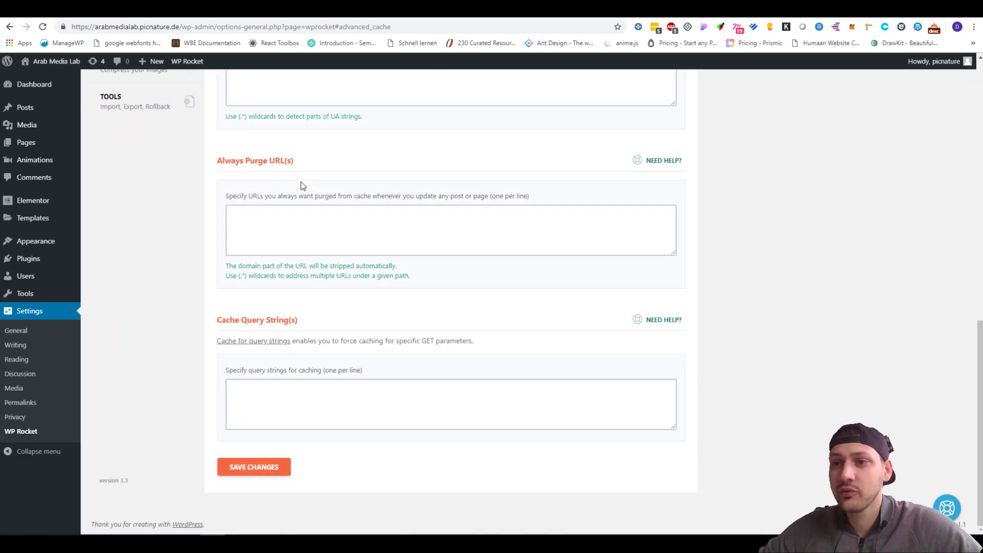
{"action": "scroll", "coordinate": [305, 187], "scroll_direction": "up", "scroll_amount": 5}
{"action": "left_click", "coordinate": [125, 219]}
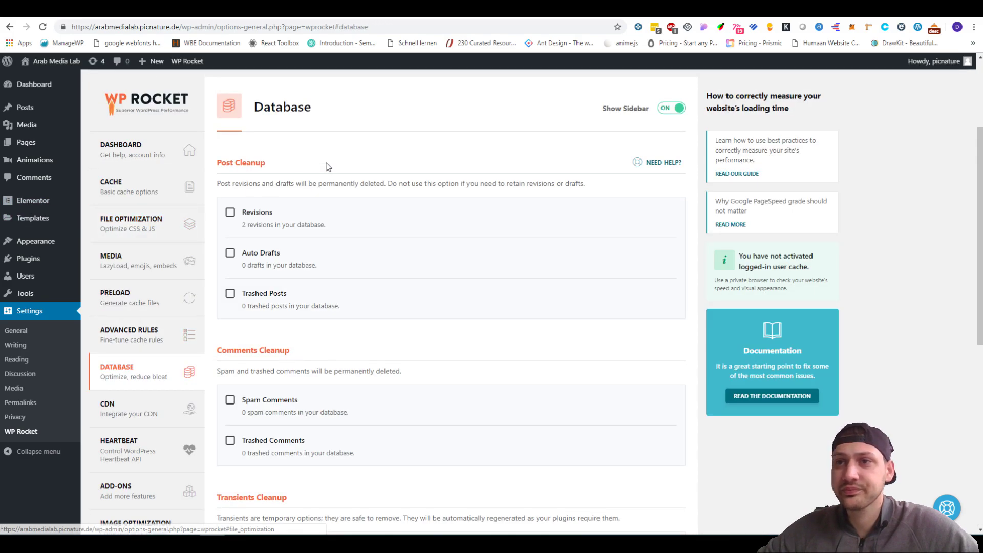
{"action": "scroll", "coordinate": [329, 166], "scroll_direction": "down", "scroll_amount": 6}
{"action": "scroll", "coordinate": [158, 145], "scroll_direction": "down", "scroll_amount": 1}
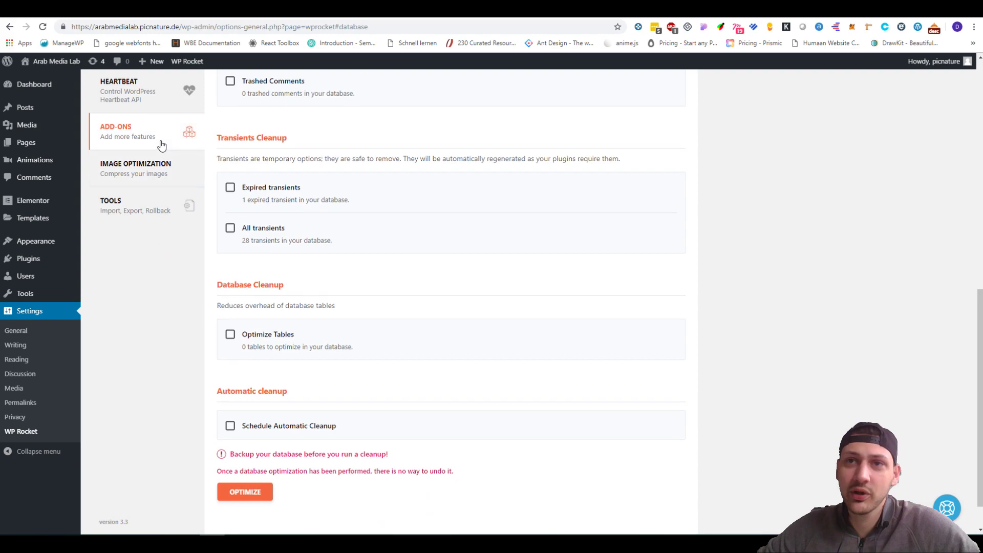
Review the Heartbeat settings, including the activity choices for the behavior in the backend.
{"action": "scroll", "coordinate": [179, 169], "scroll_direction": "up", "scroll_amount": 5}
{"action": "scroll", "coordinate": [167, 158], "scroll_direction": "down", "scroll_amount": 3}
{"action": "left_click", "coordinate": [169, 191]}
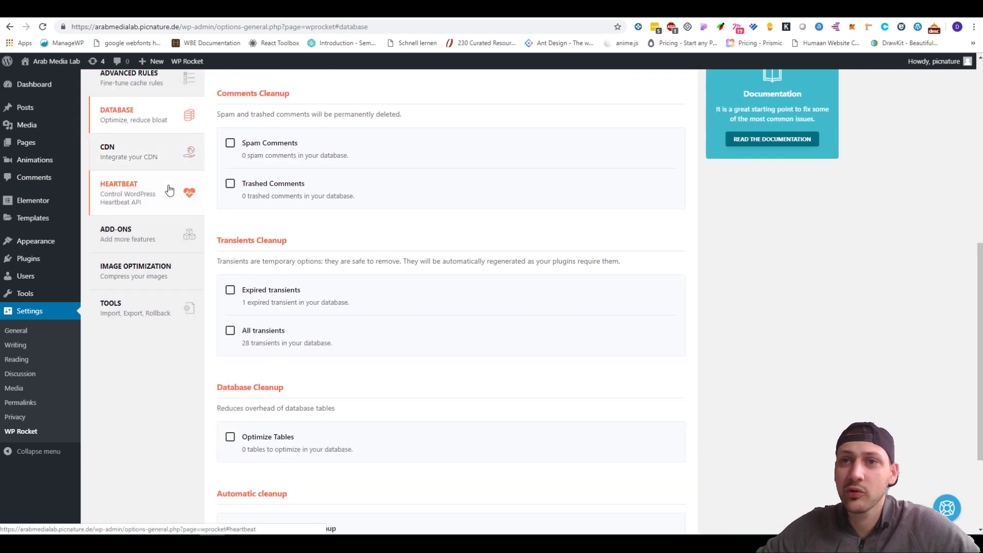
{"action": "left_click_drag", "start_coordinate": [255, 108], "coordinate": [309, 124]}
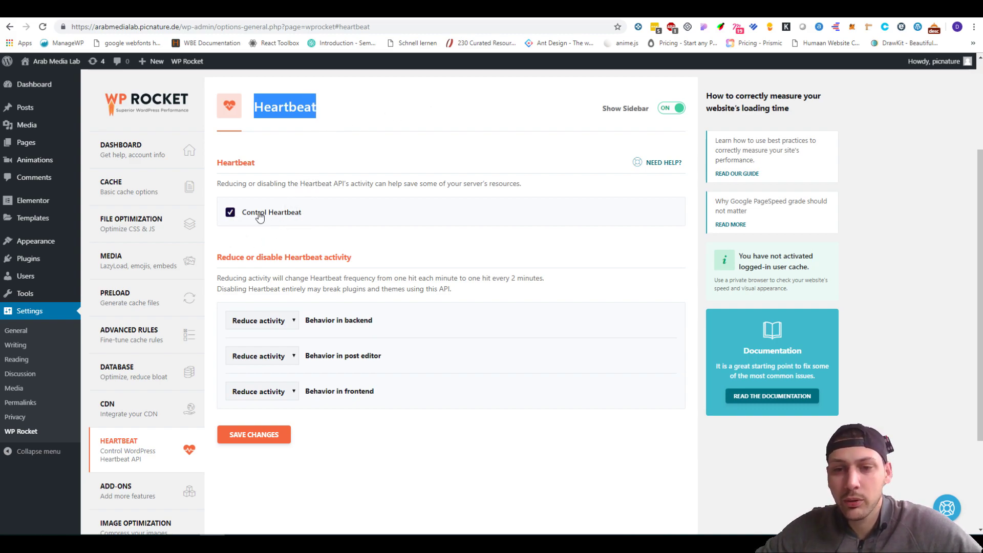
{"action": "scroll", "coordinate": [259, 215], "scroll_direction": "down", "scroll_amount": 3}
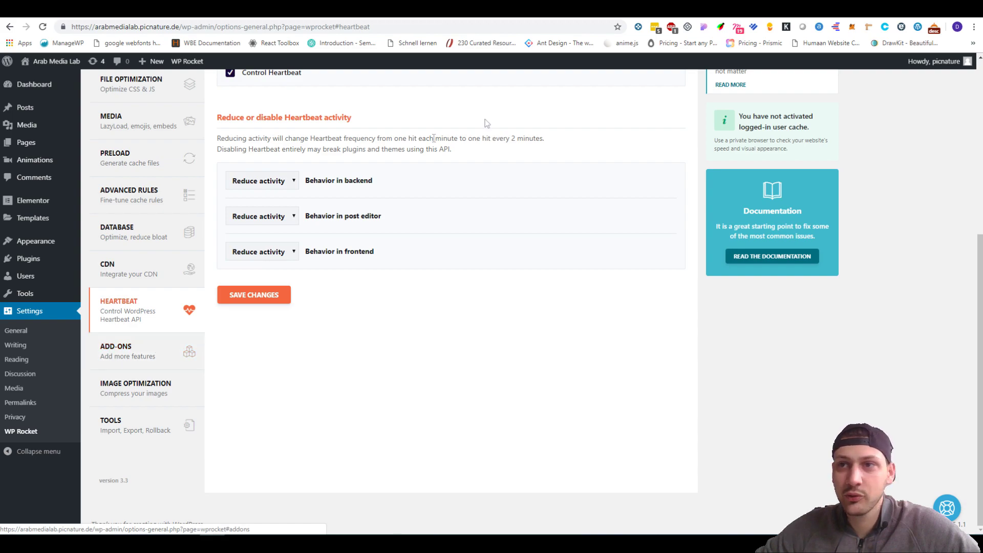
{"action": "left_click", "coordinate": [281, 181]}
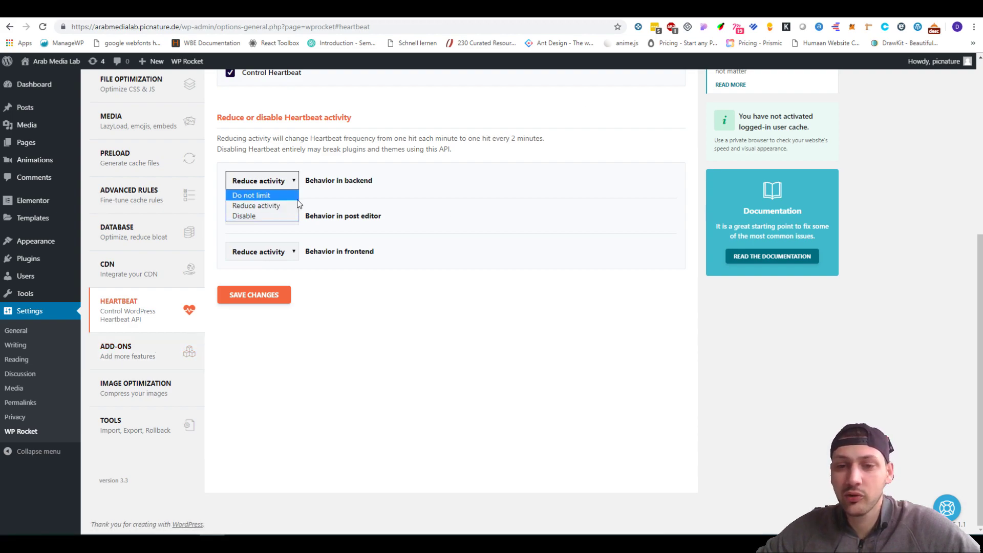
Review the one-click add-ons, such as locally hosted Google Tracking scripts, and the Imagify offer under Image Optimization.
{"action": "left_click", "coordinate": [134, 351]}
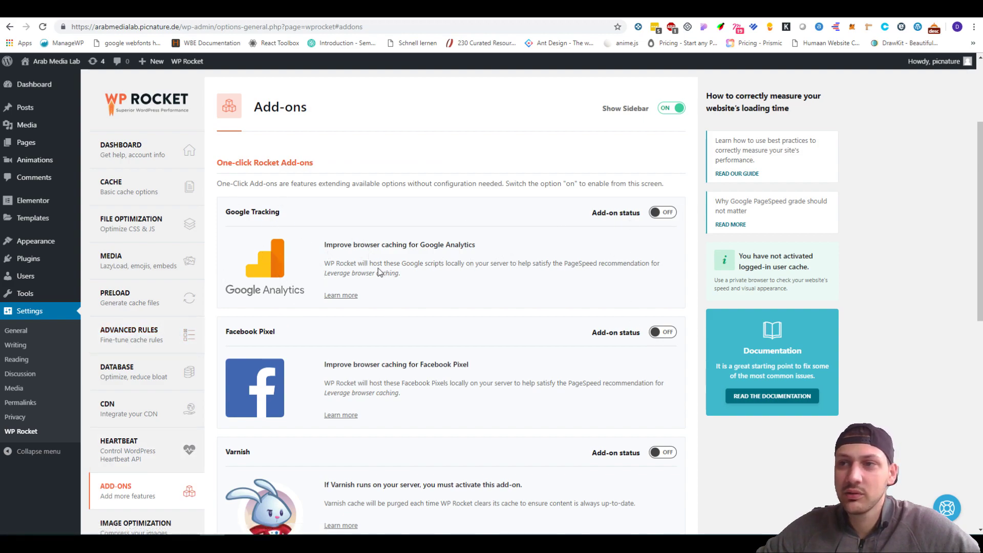
{"action": "left_click_drag", "start_coordinate": [403, 265], "coordinate": [466, 264]}
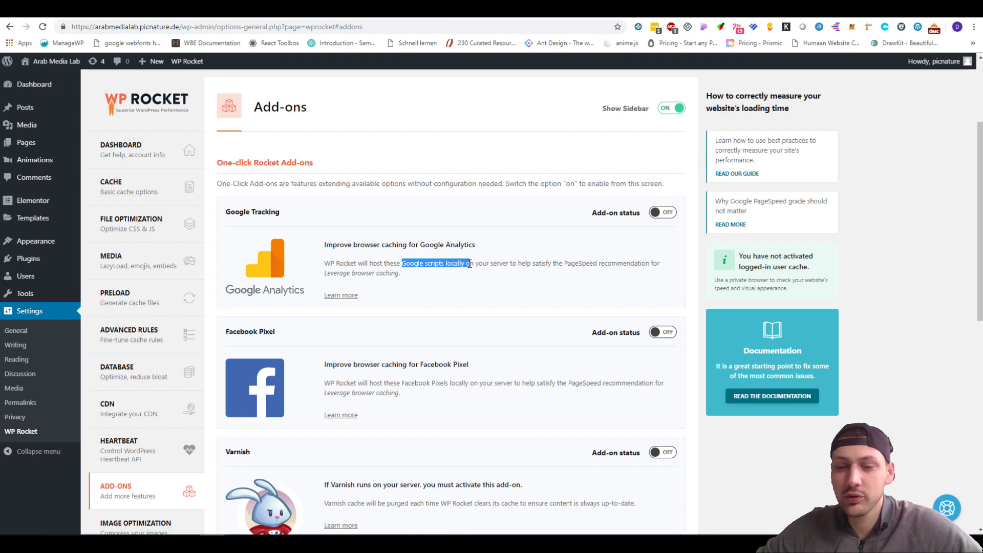
{"action": "left_click", "coordinate": [135, 523]}
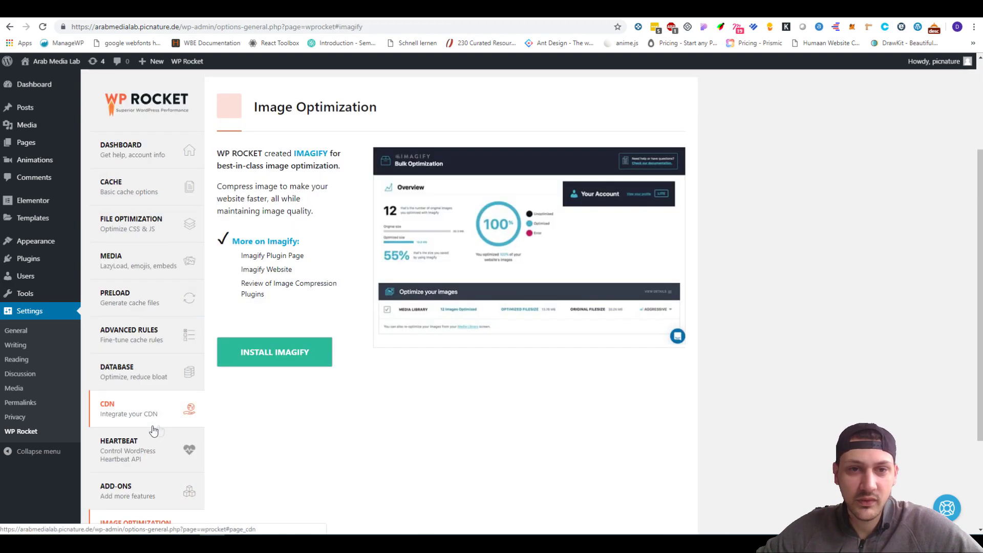
{"action": "left_click_drag", "start_coordinate": [254, 107], "coordinate": [373, 115]}
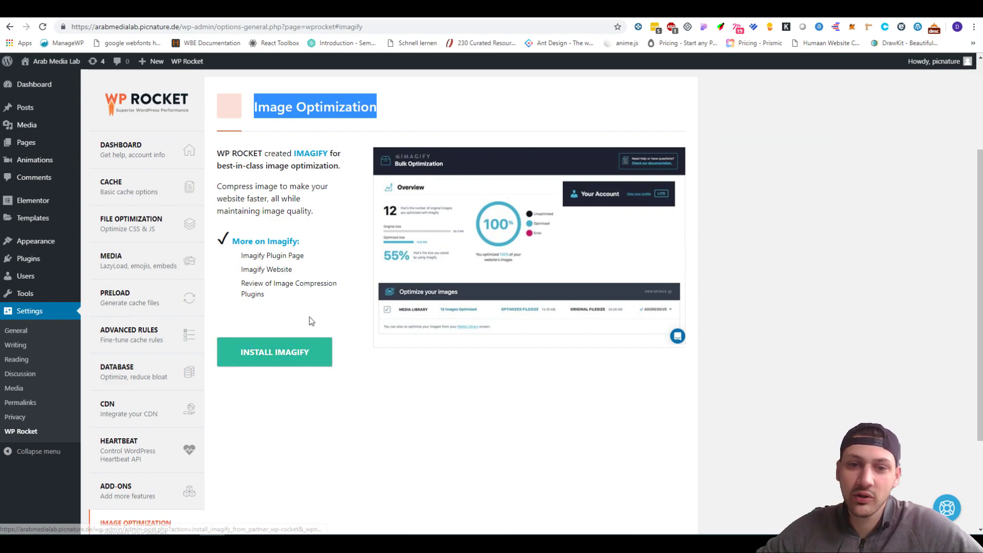
{"action": "scroll", "coordinate": [148, 425], "scroll_direction": "down", "scroll_amount": 2}
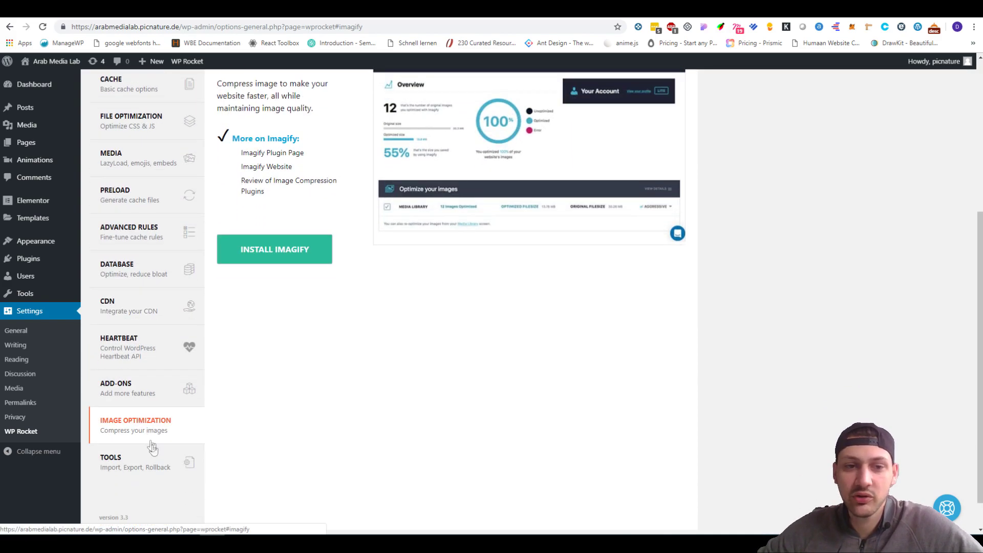
{"action": "scroll", "coordinate": [844, 195], "scroll_direction": "up", "scroll_amount": 4}
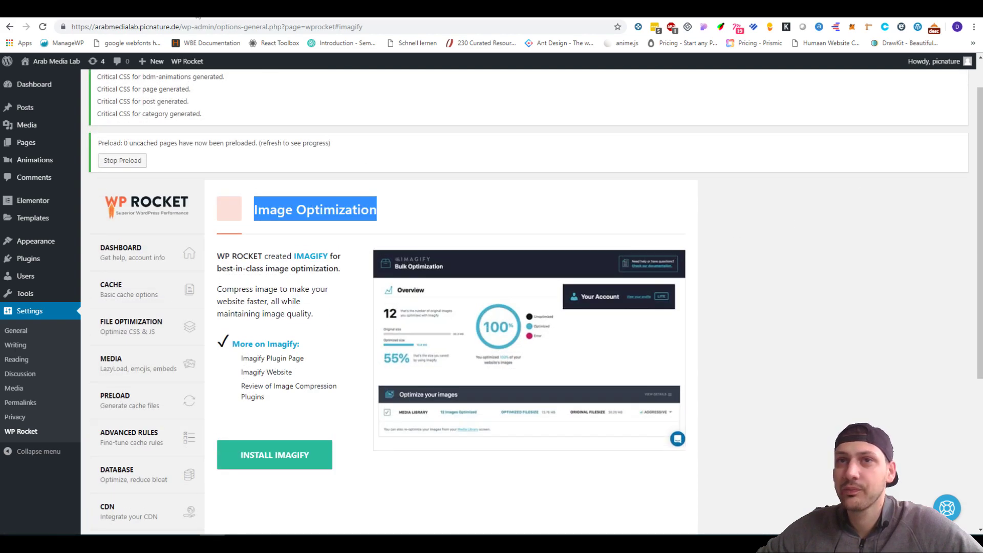
Run the Pingdom speed test for the site from Frankfurt again and re-test the site in GTmetrix.
{"action": "left_click", "coordinate": [66, 61]}
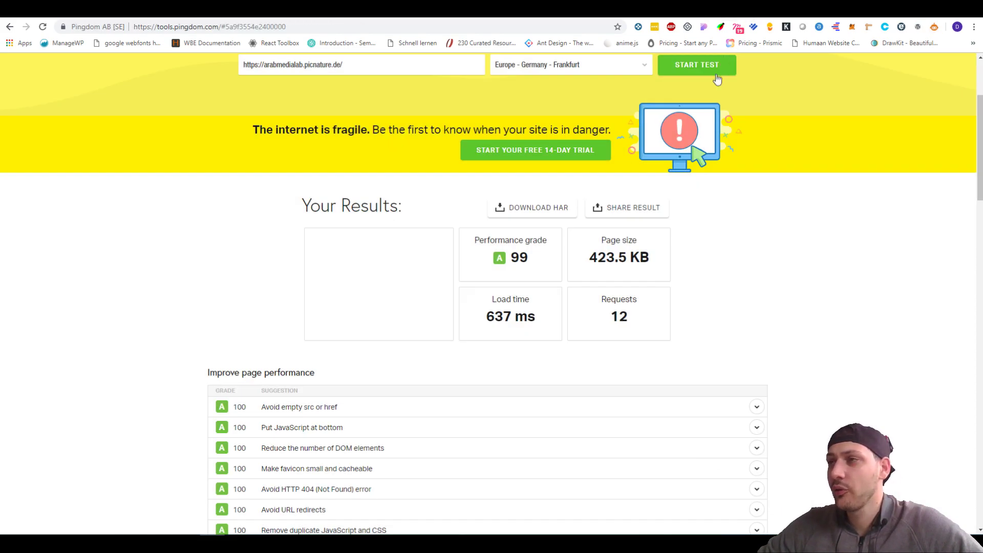
{"action": "scroll", "coordinate": [719, 118], "scroll_direction": "up", "scroll_amount": 2}
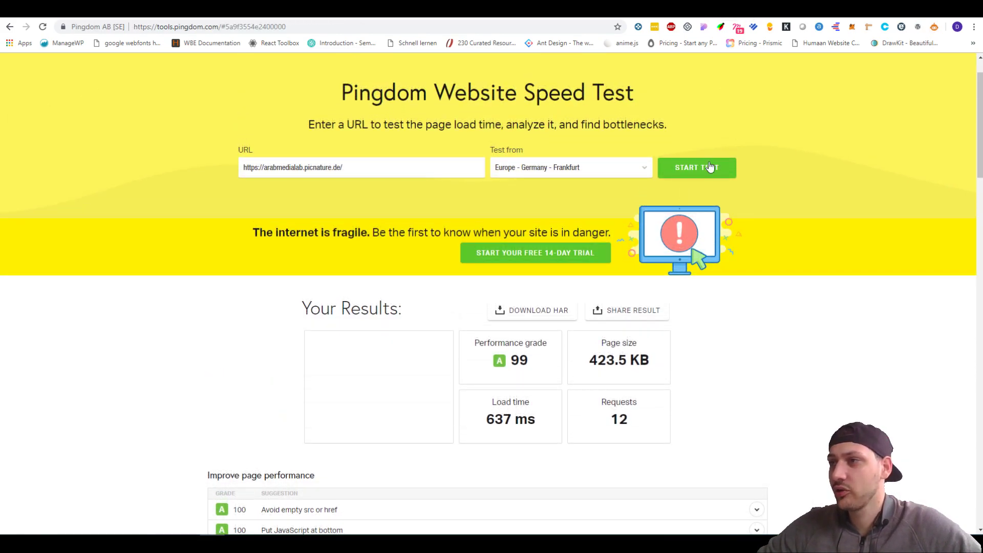
{"action": "left_click", "coordinate": [710, 170]}
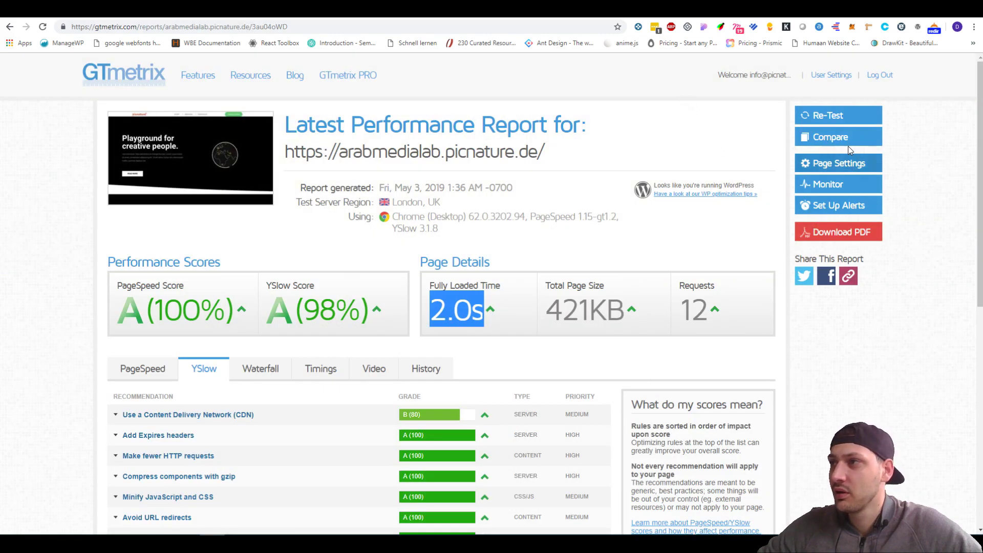
{"action": "left_click", "coordinate": [850, 123]}
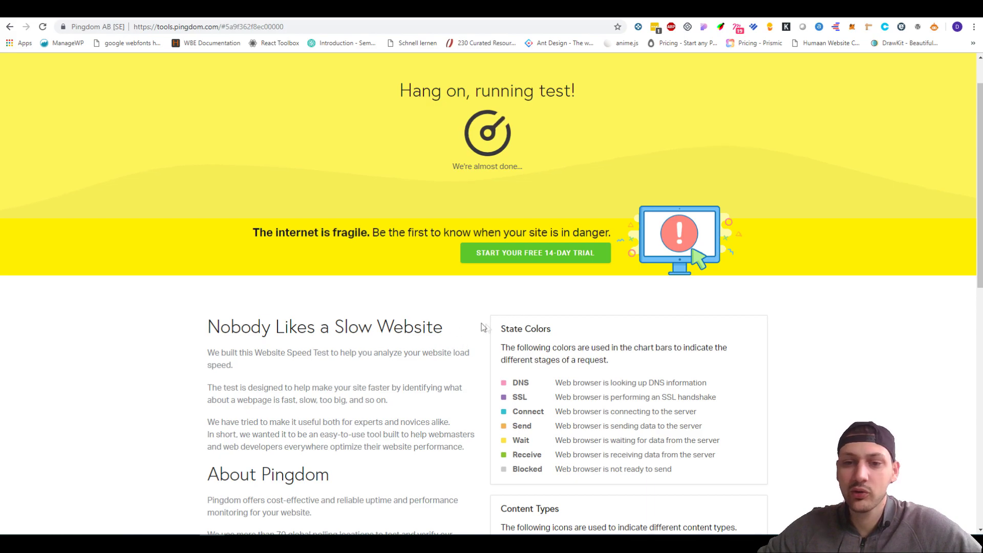
Examine the load time, performance grade and page size in the new Pingdom results.
{"action": "scroll", "coordinate": [426, 234], "scroll_direction": "up", "scroll_amount": 1}
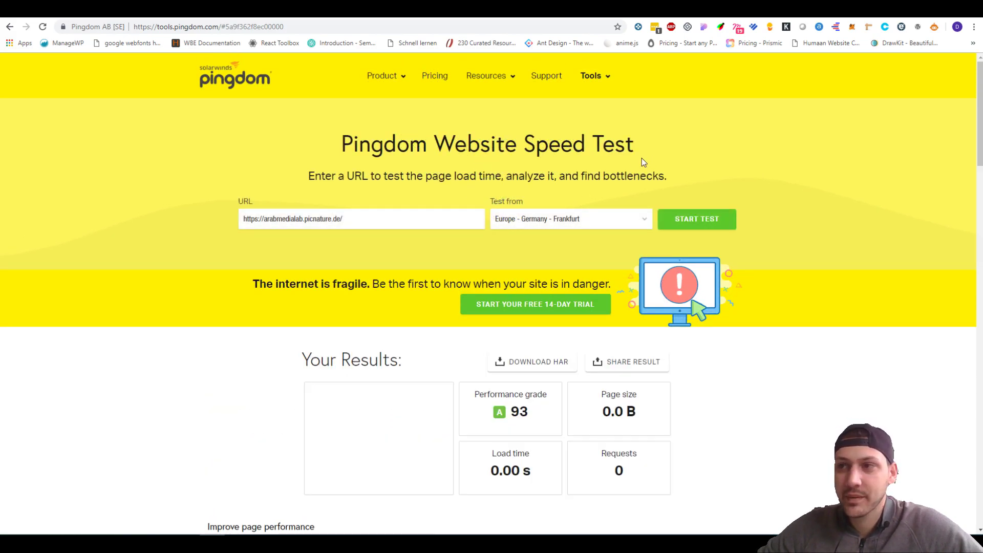
{"action": "scroll", "coordinate": [641, 159], "scroll_direction": "down", "scroll_amount": 1}
{"action": "scroll", "coordinate": [641, 159], "scroll_direction": "down", "scroll_amount": 1}
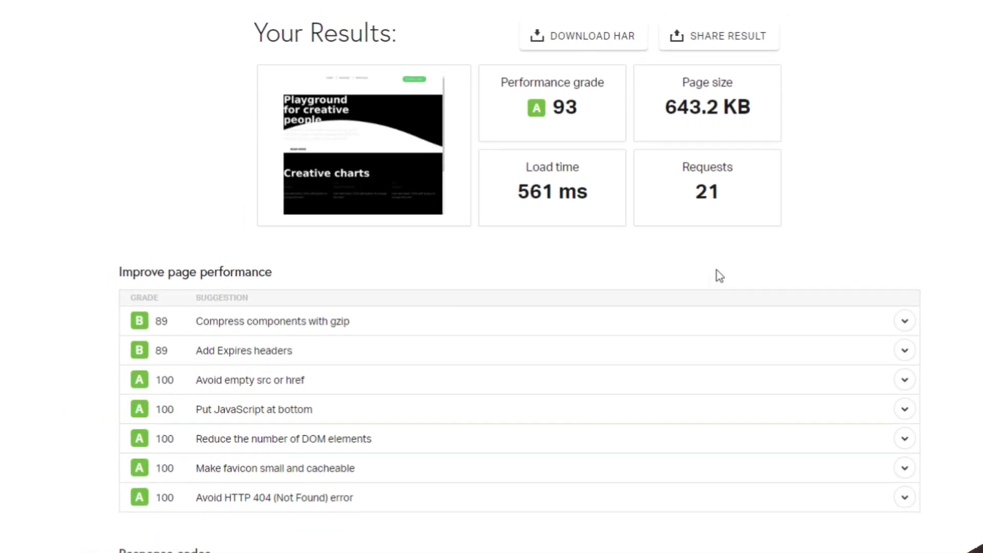
{"action": "double_click", "coordinate": [530, 199]}
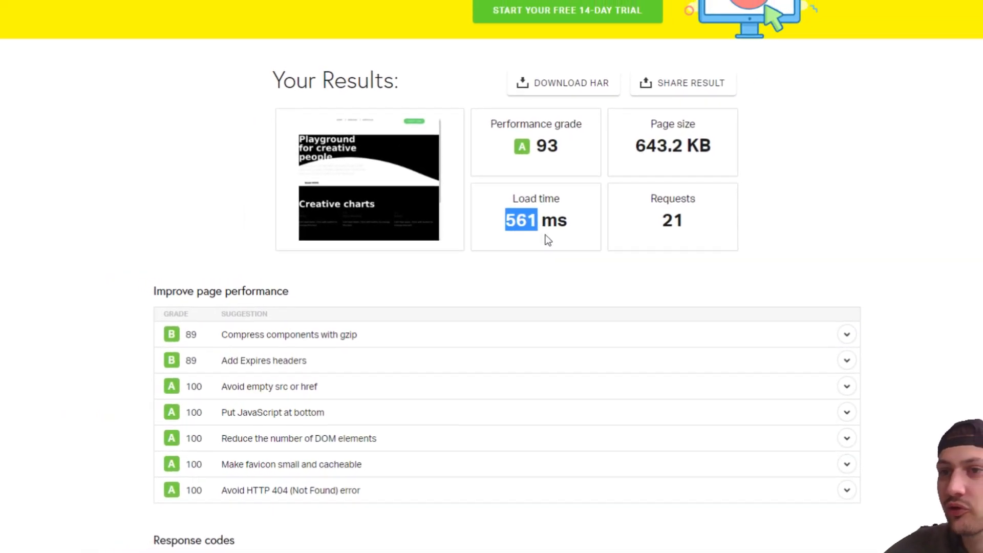
{"action": "double_click", "coordinate": [543, 153]}
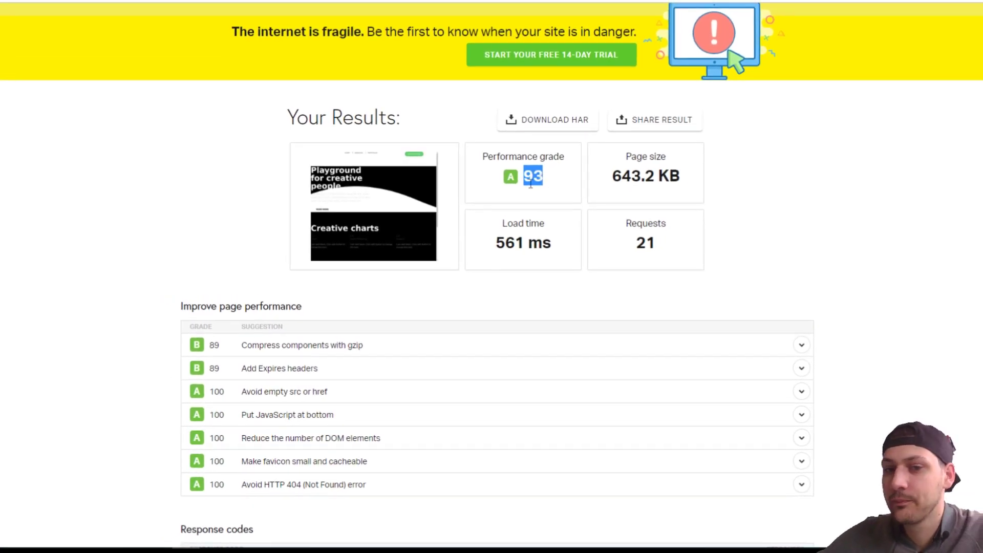
{"action": "left_click_drag", "start_coordinate": [604, 183], "coordinate": [640, 183]}
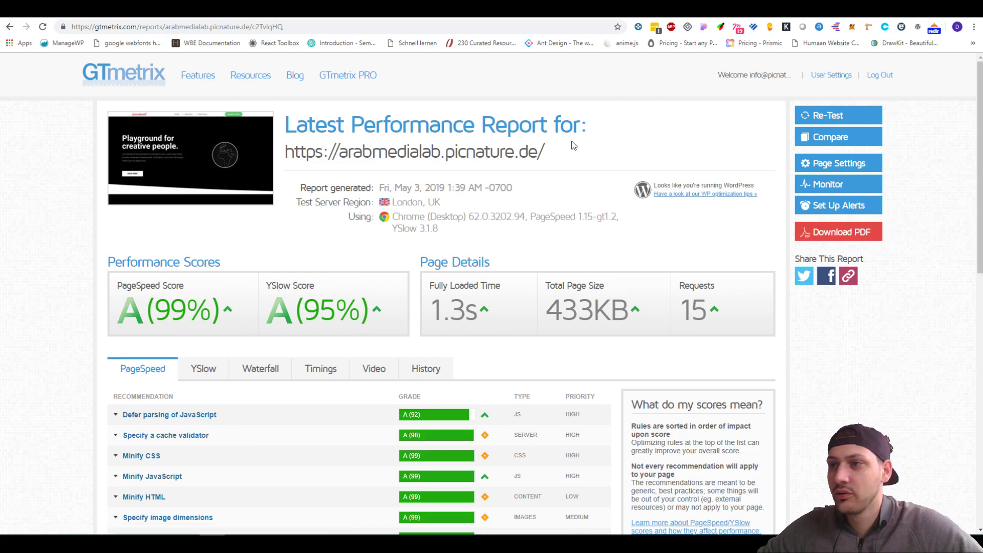
Check the fully loaded time and number of requests in the GTmetrix report, and return to the Pingdom results.
{"action": "left_click_drag", "start_coordinate": [431, 306], "coordinate": [489, 316]}
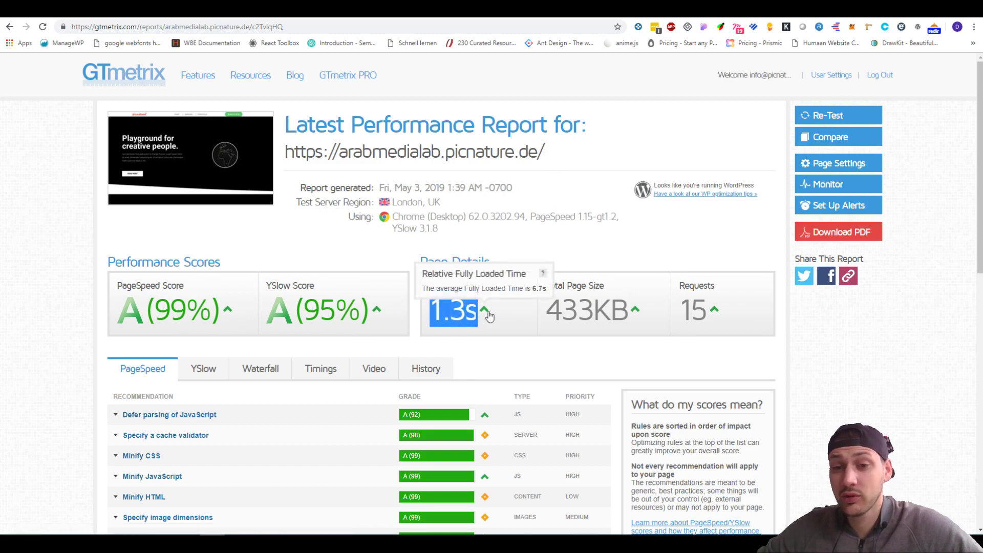
{"action": "left_click_drag", "start_coordinate": [684, 307], "coordinate": [705, 311]}
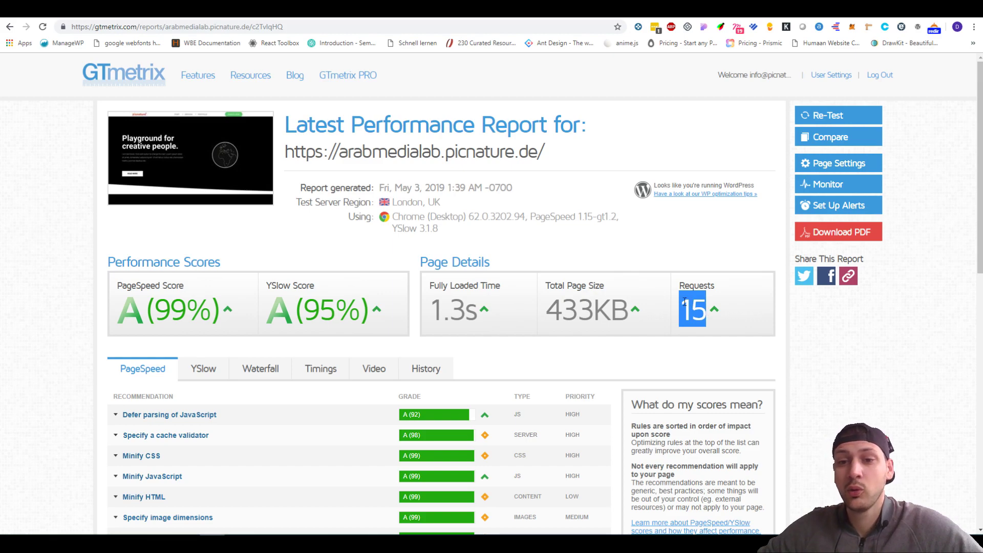
{"action": "key", "text": "ctrl+Tab"}
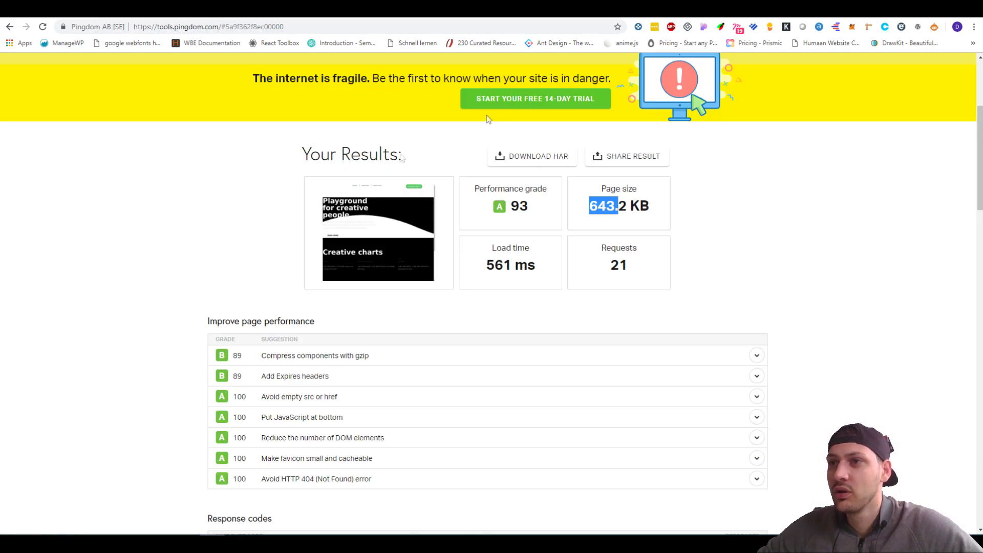
Open the site's home page in an incognito window and check how its sections load down to About the company.
{"action": "key", "text": "ctrl+Tab"}
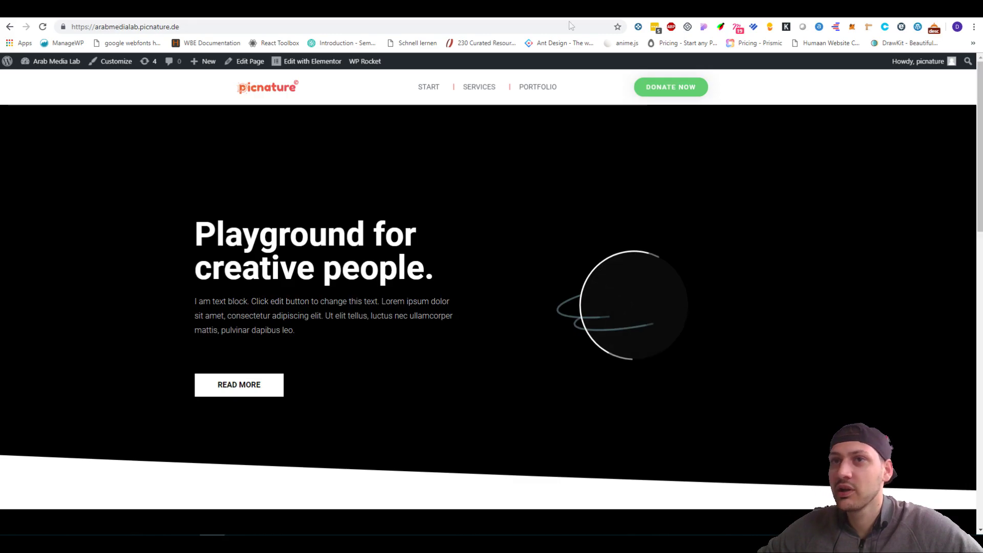
{"action": "right_click", "coordinate": [250, 83]}
{"action": "key", "text": "Escape"}
{"action": "right_click", "coordinate": [251, 83]}
{"action": "key", "text": "Escape"}
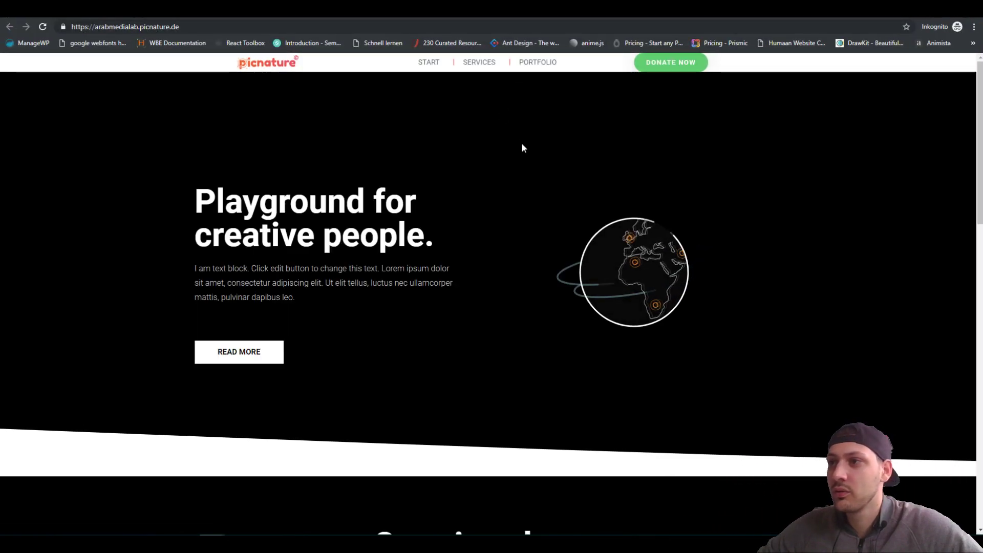
{"action": "scroll", "coordinate": [522, 144], "scroll_direction": "down", "scroll_amount": 15}
{"action": "scroll", "coordinate": [535, 149], "scroll_direction": "down", "scroll_amount": 3}
{"action": "scroll", "coordinate": [537, 151], "scroll_direction": "down", "scroll_amount": 2}
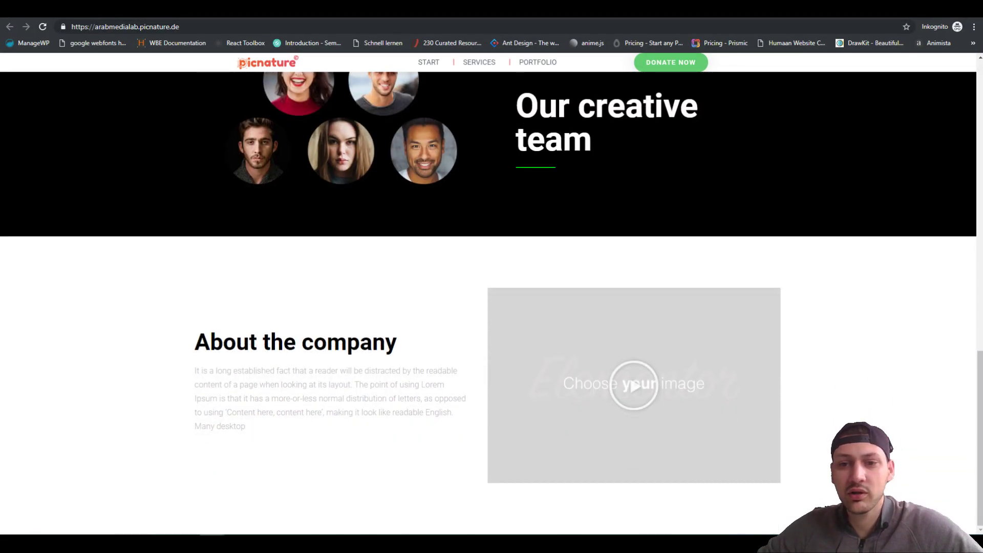
Look through the whole home page again, reload it in the incognito window and check its sections once more.
{"action": "scroll", "coordinate": [574, 196], "scroll_direction": "up", "scroll_amount": 15}
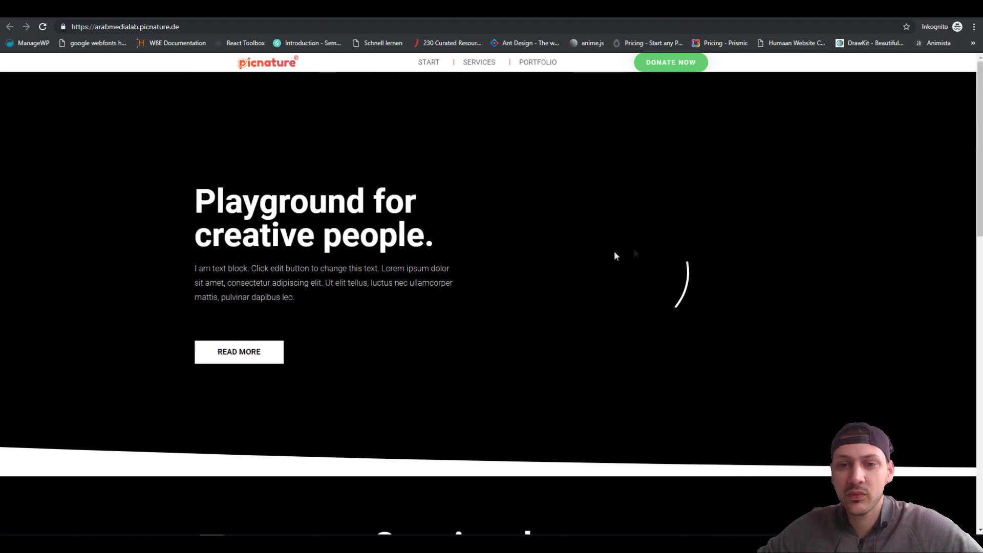
{"action": "scroll", "coordinate": [669, 153], "scroll_direction": "down", "scroll_amount": 15}
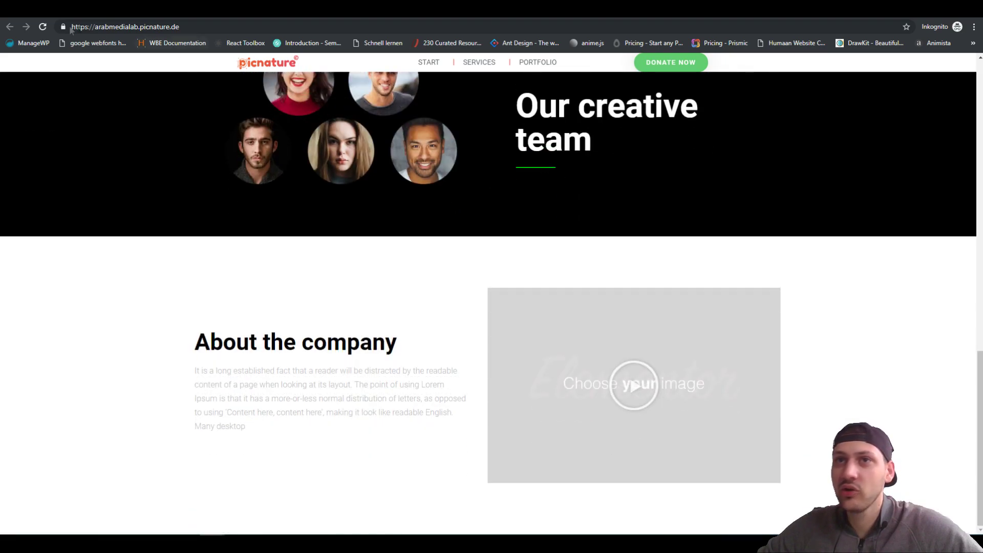
{"action": "left_click", "coordinate": [44, 27]}
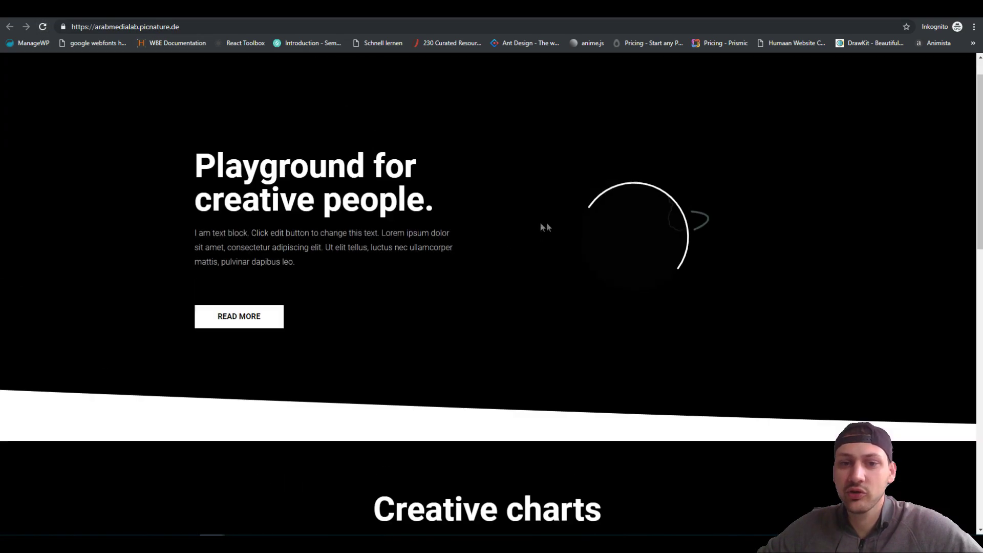
{"action": "scroll", "coordinate": [588, 219], "scroll_direction": "down", "scroll_amount": 15}
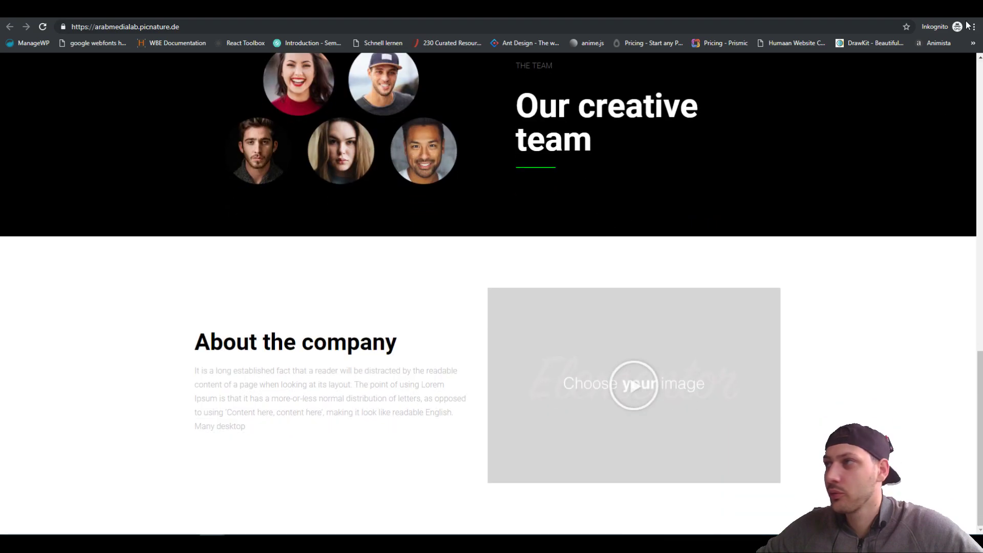